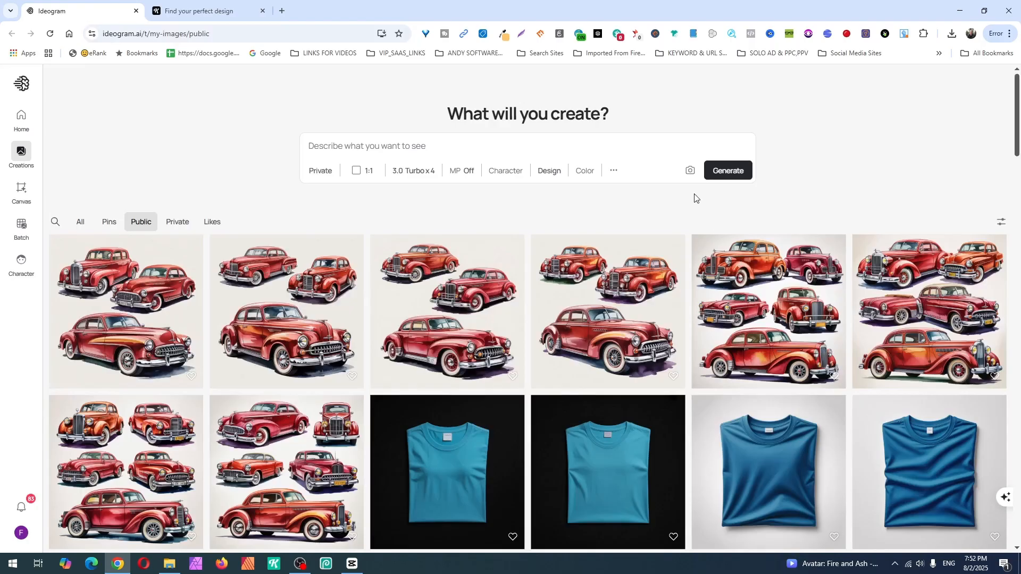
Select the woven placemat image with the key and lavender and the white "Mom's Coffee" design with a mint heart in each lower corner
{"action": "scroll", "coordinate": [573, 440], "scroll_direction": "down", "scroll_amount": 5}
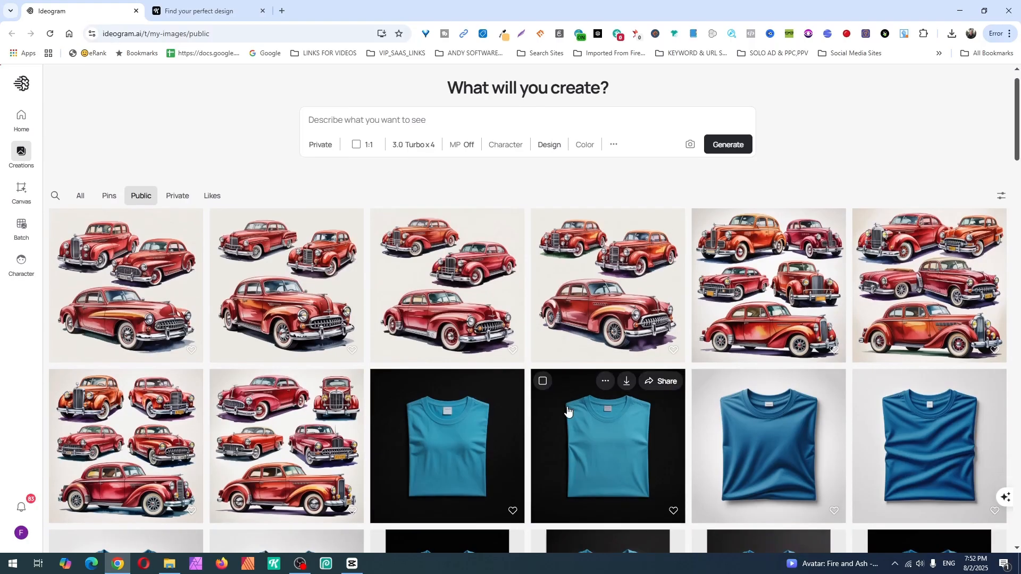
{"action": "scroll", "coordinate": [570, 405], "scroll_direction": "down", "scroll_amount": 2}
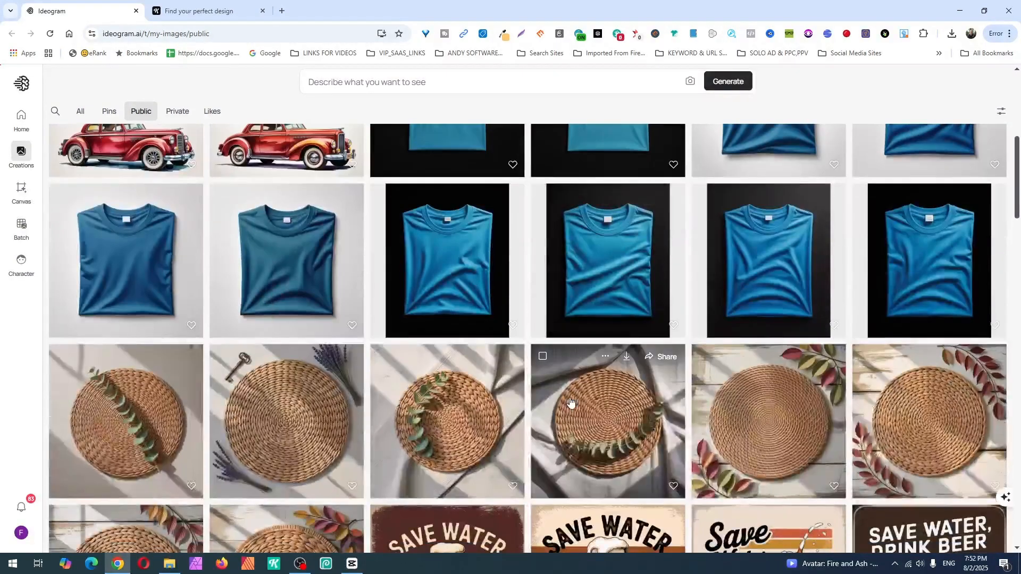
{"action": "scroll", "coordinate": [571, 400], "scroll_direction": "down", "scroll_amount": 3}
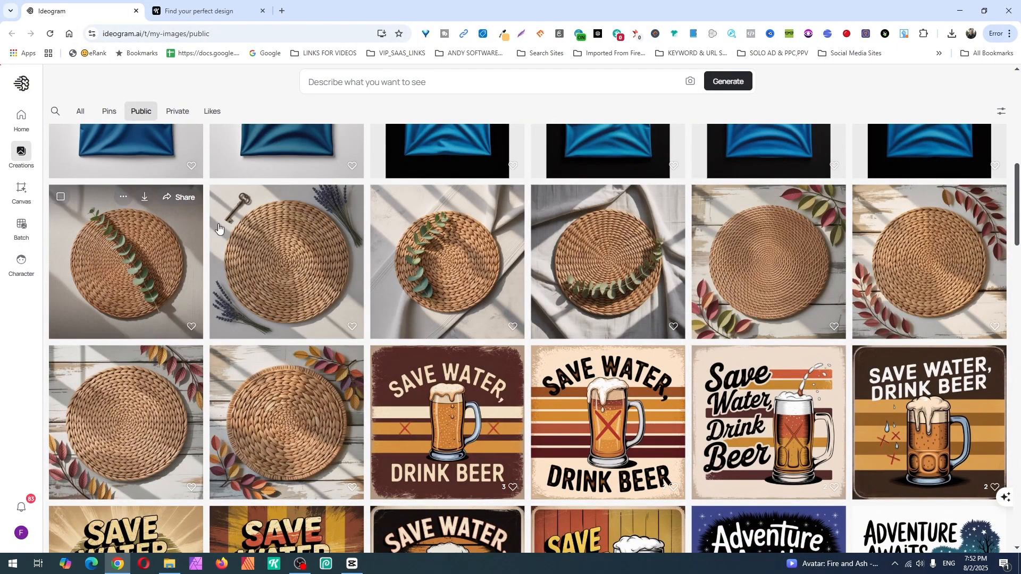
{"action": "left_click", "coordinate": [221, 198]}
{"action": "scroll", "coordinate": [529, 289], "scroll_direction": "down", "scroll_amount": 10}
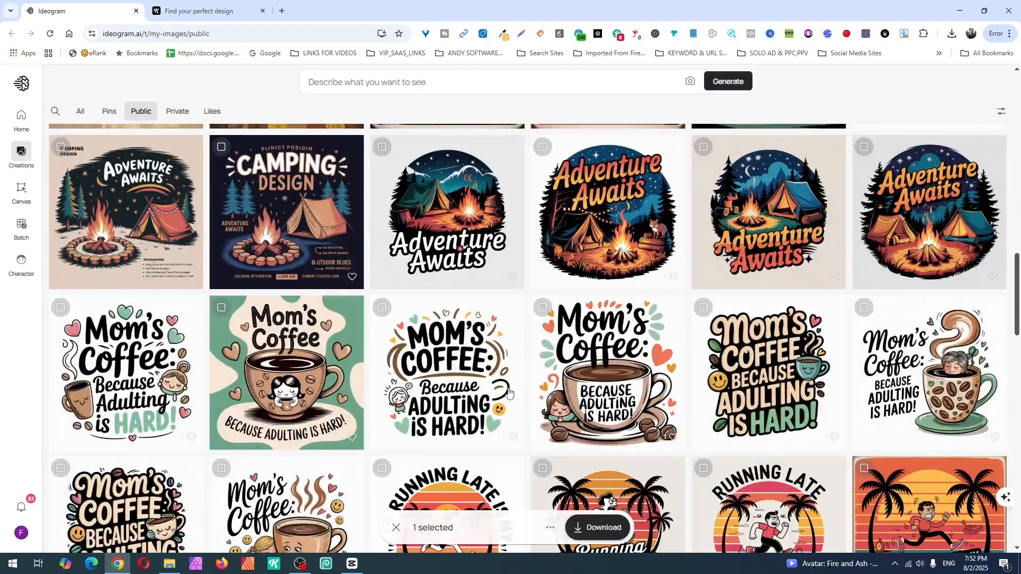
{"action": "left_click", "coordinate": [382, 308]}
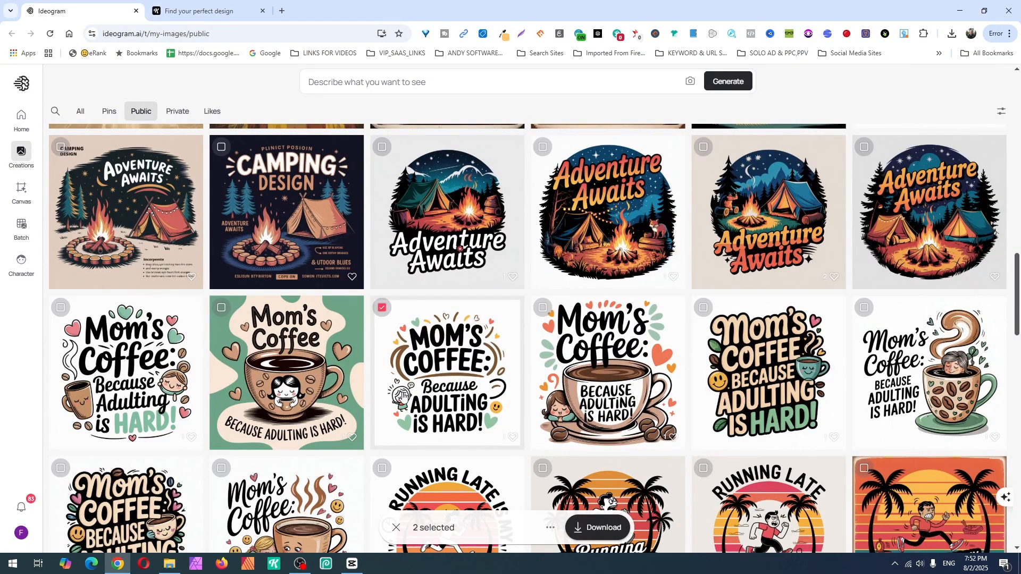
Add the two teal T-shirt mockups on black, the five-car clipart beside them and the third three-car clipart to the selection
{"action": "scroll", "coordinate": [406, 393], "scroll_direction": "down", "scroll_amount": 3}
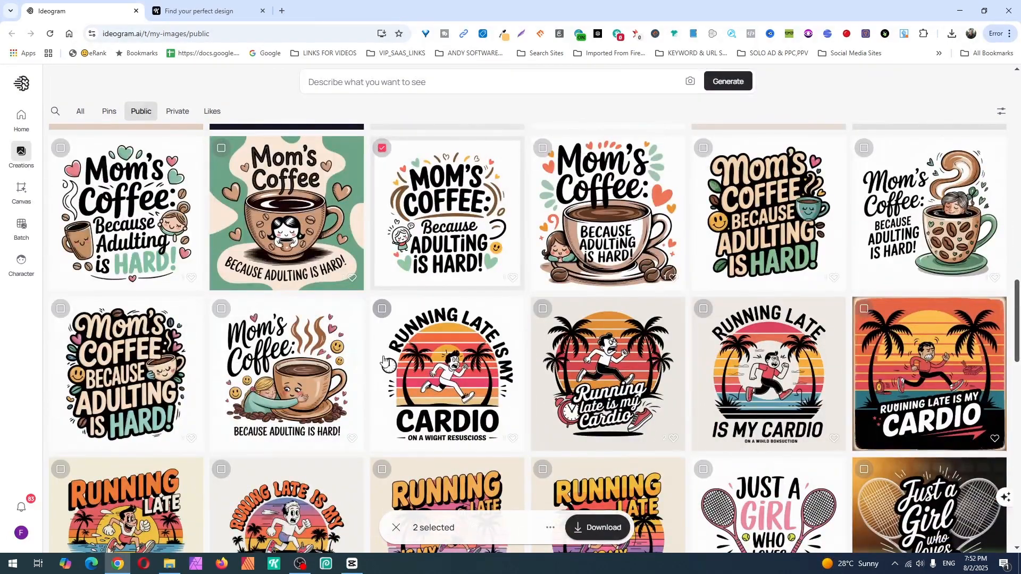
{"action": "scroll", "coordinate": [502, 318], "scroll_direction": "down", "scroll_amount": 10}
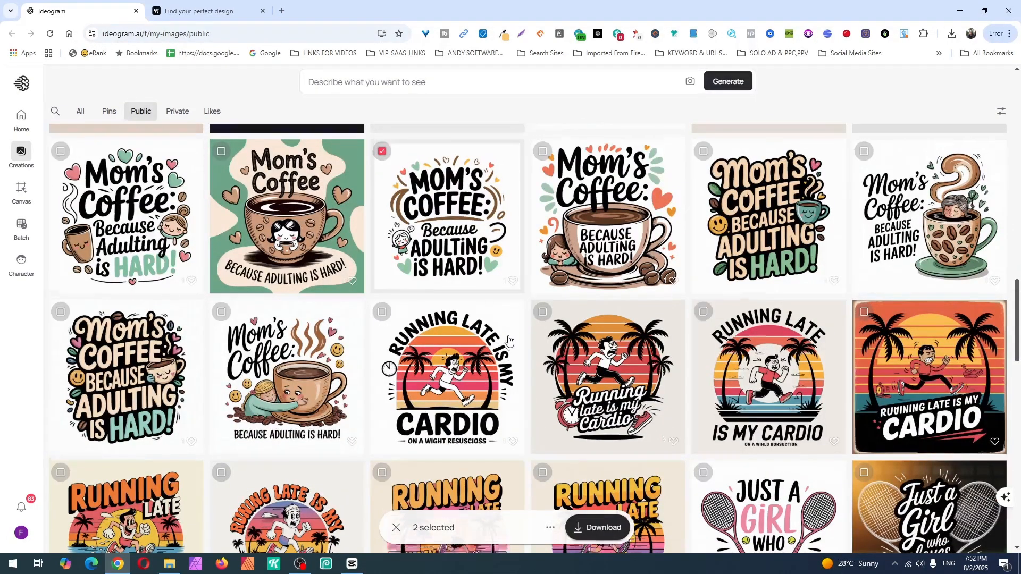
{"action": "scroll", "coordinate": [491, 343], "scroll_direction": "up", "scroll_amount": 3}
{"action": "scroll", "coordinate": [491, 343], "scroll_direction": "up", "scroll_amount": 6}
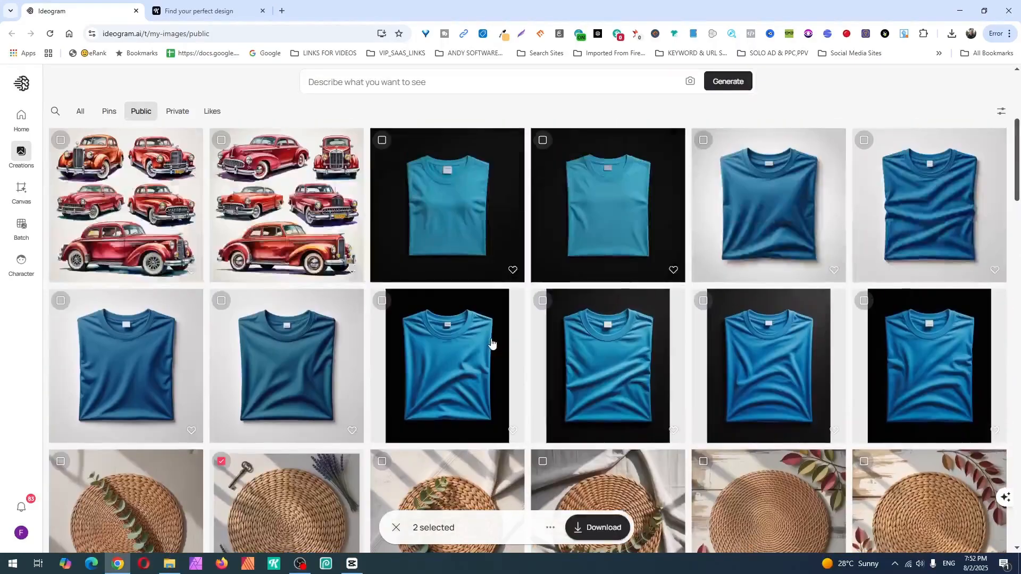
{"action": "scroll", "coordinate": [477, 362], "scroll_direction": "up", "scroll_amount": 3}
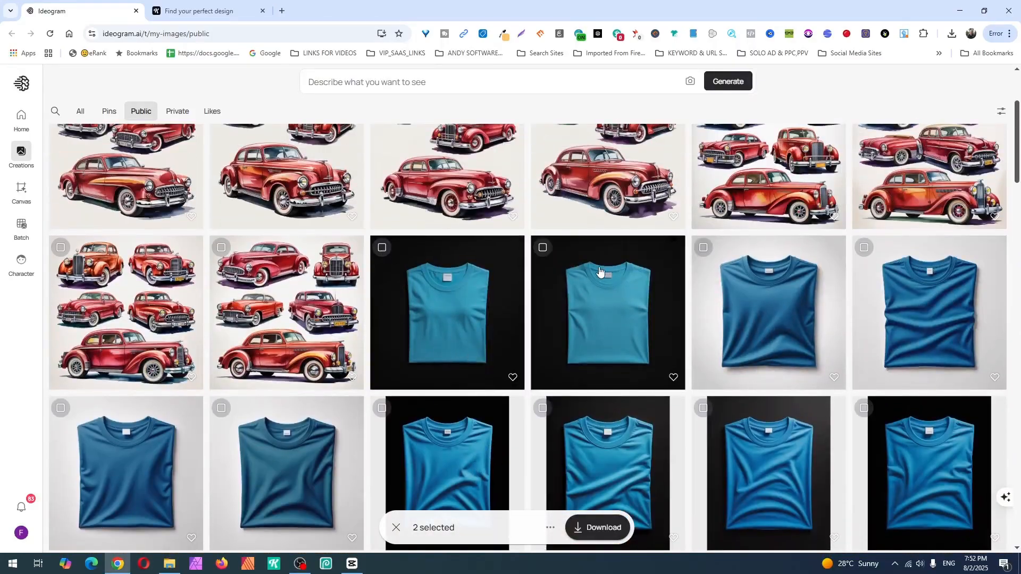
{"action": "left_click", "coordinate": [542, 248]}
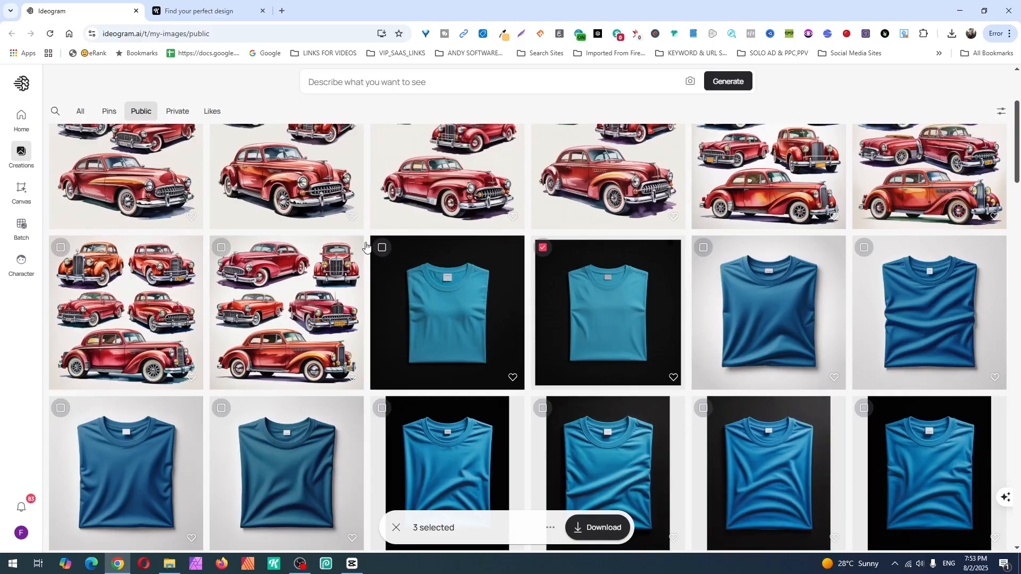
{"action": "left_click", "coordinate": [382, 248]}
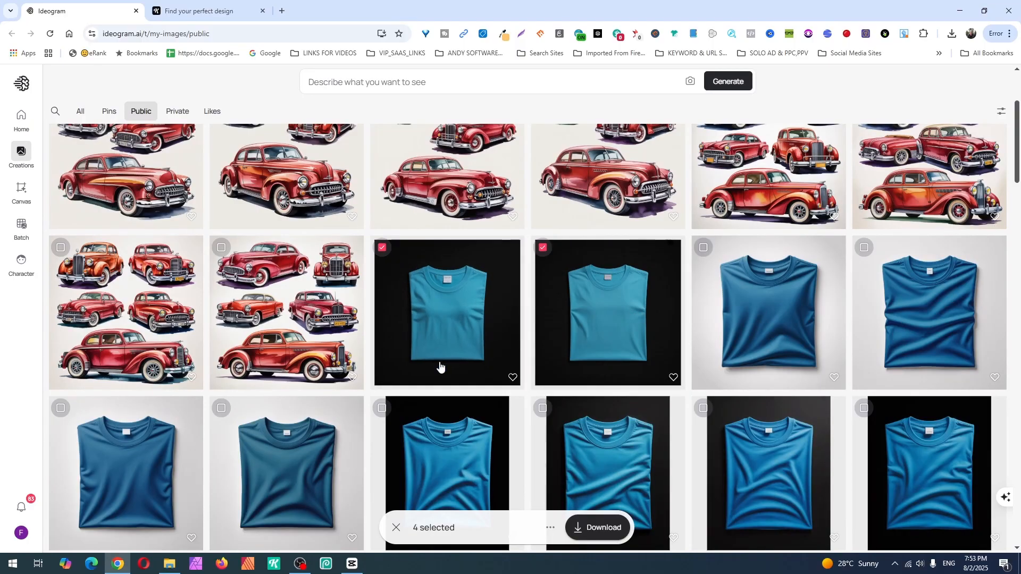
{"action": "left_click", "coordinate": [221, 248]}
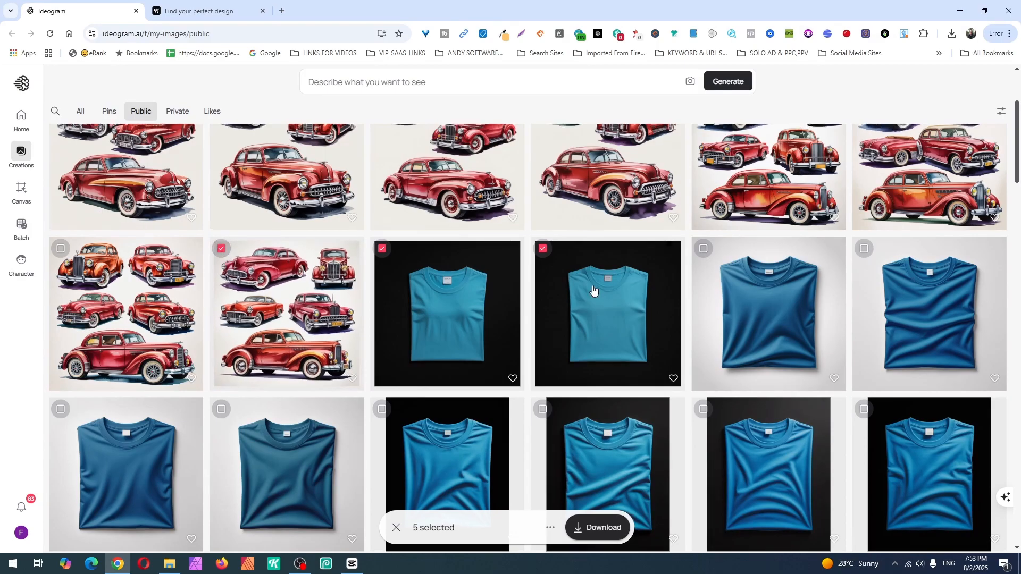
{"action": "scroll", "coordinate": [594, 290], "scroll_direction": "up", "scroll_amount": 3}
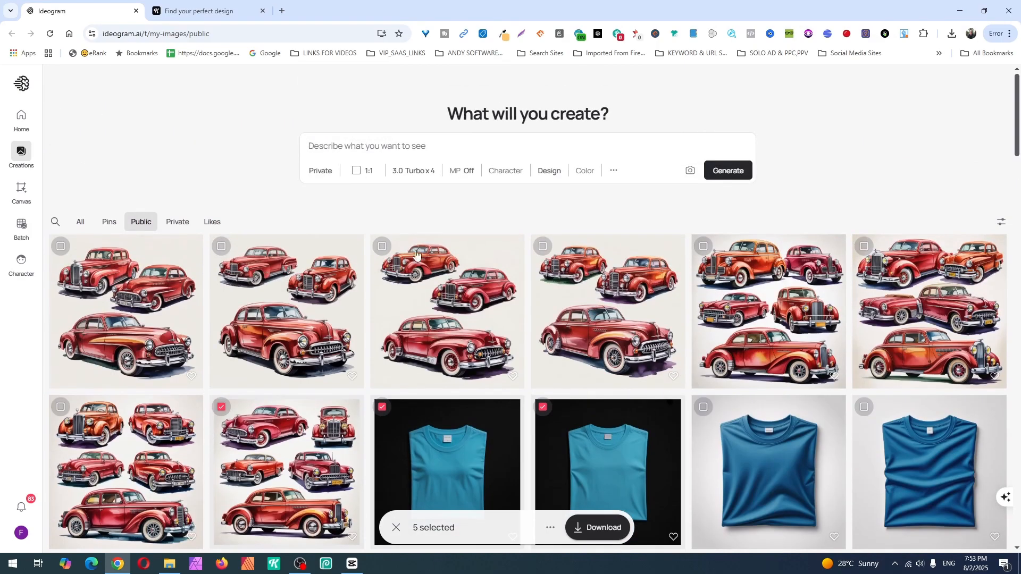
{"action": "left_click", "coordinate": [382, 246]}
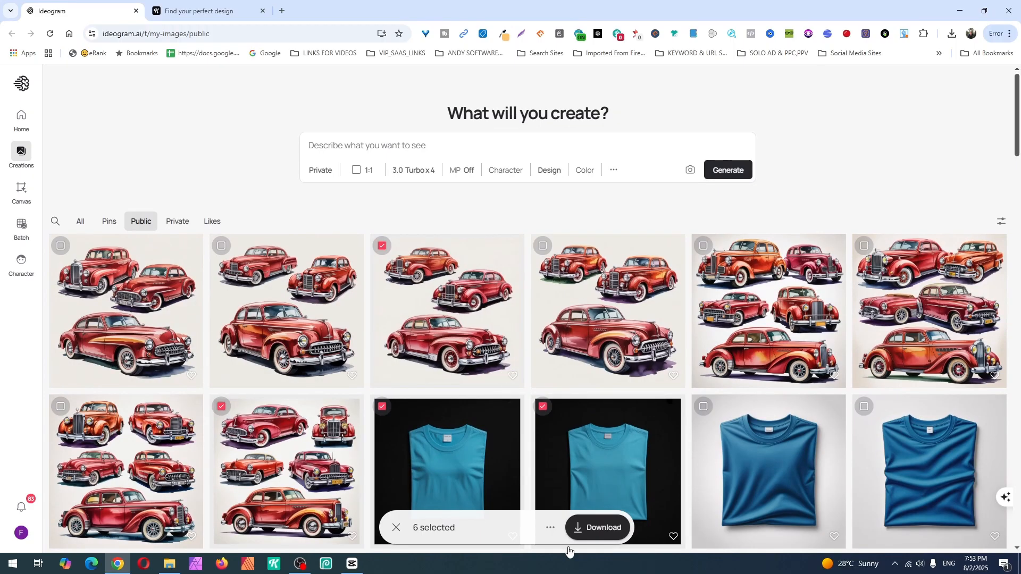
Download the selected images as ideogram_download_2025-08-02.zip and show the saved archive in its folder
{"action": "left_click", "coordinate": [588, 529]}
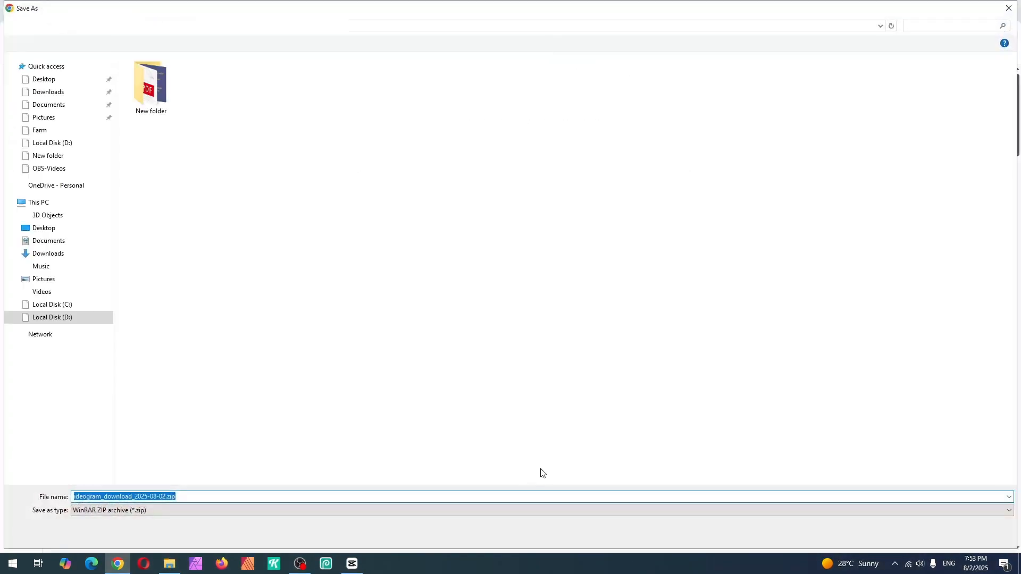
{"action": "left_click", "coordinate": [929, 535]}
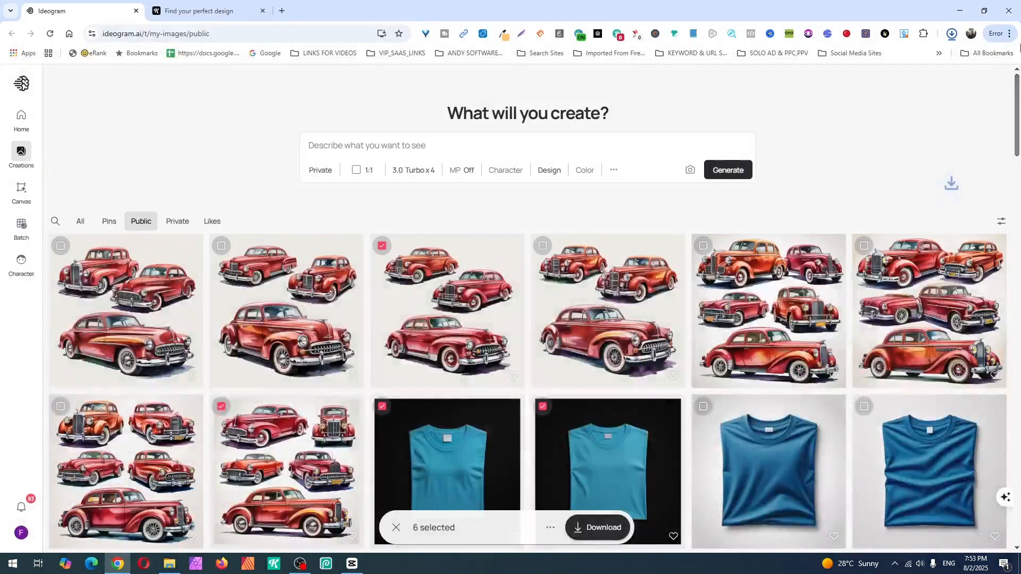
{"action": "left_click", "coordinate": [924, 60]}
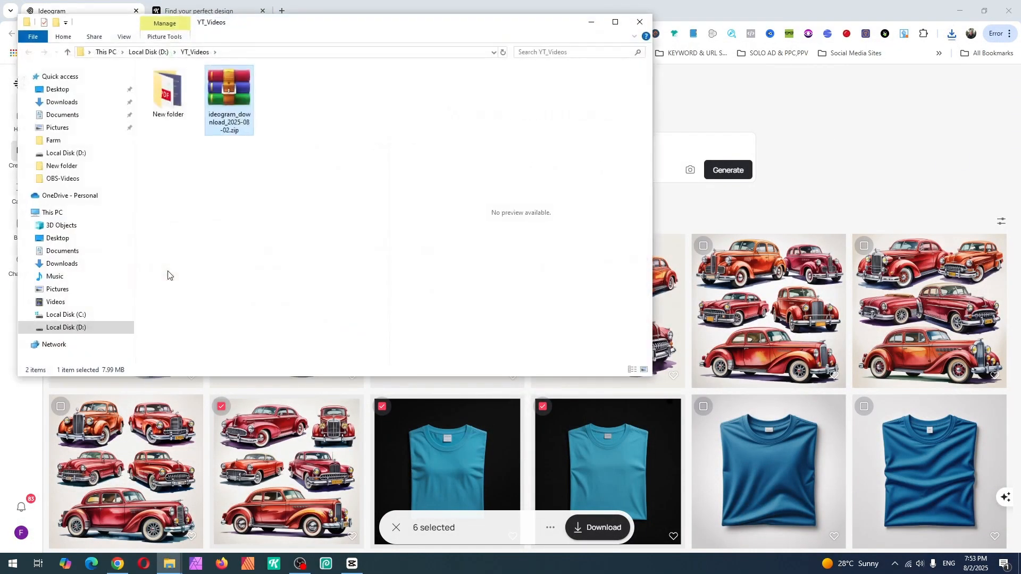
Extract ideogram_download_2025-08-02.zip into a folder of the same name and open that folder
{"action": "right_click", "coordinate": [217, 101]}
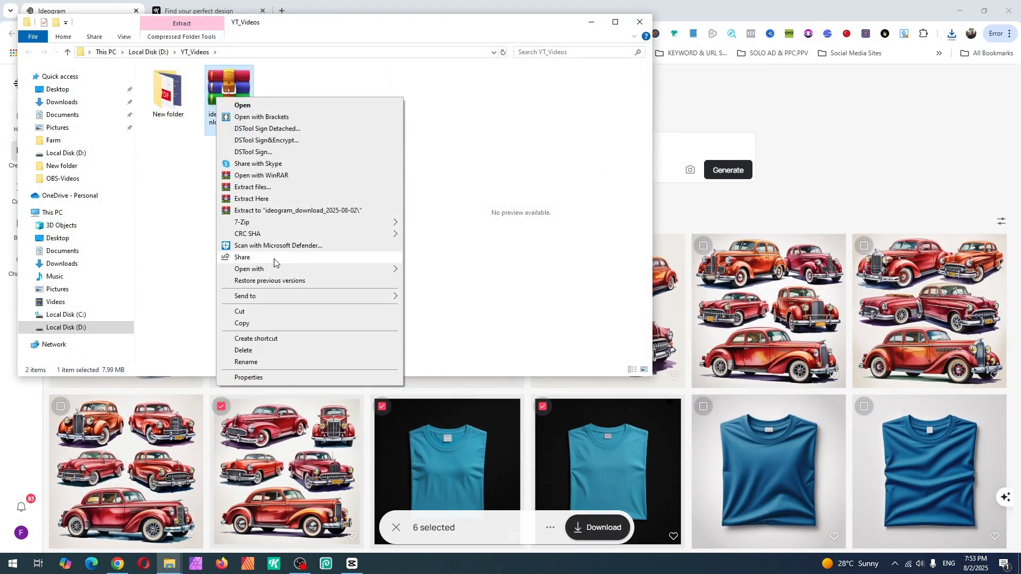
{"action": "mouse_move", "coordinate": [286, 222]}
{"action": "left_click", "coordinate": [423, 271]}
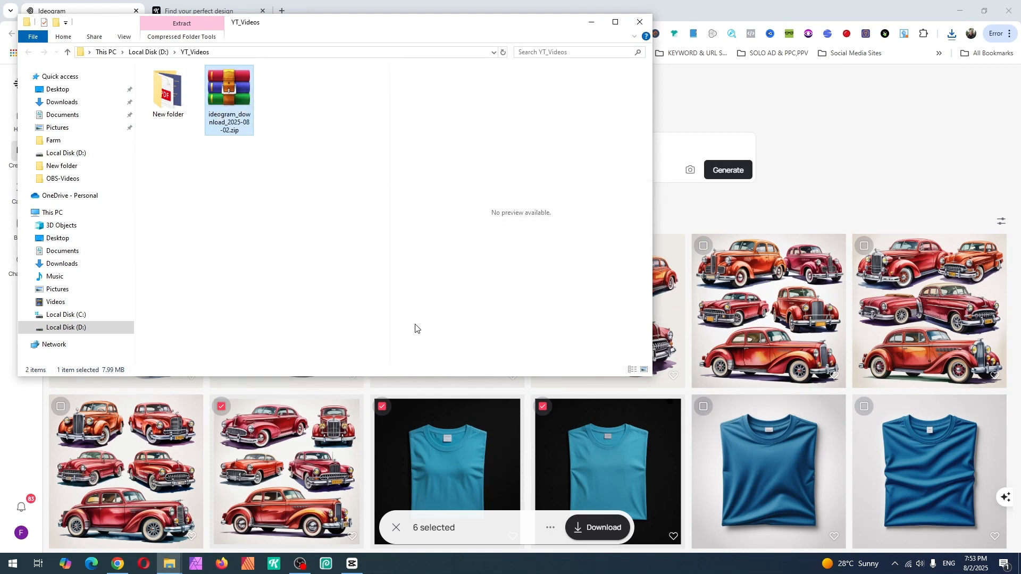
{"action": "key", "text": "Return"}
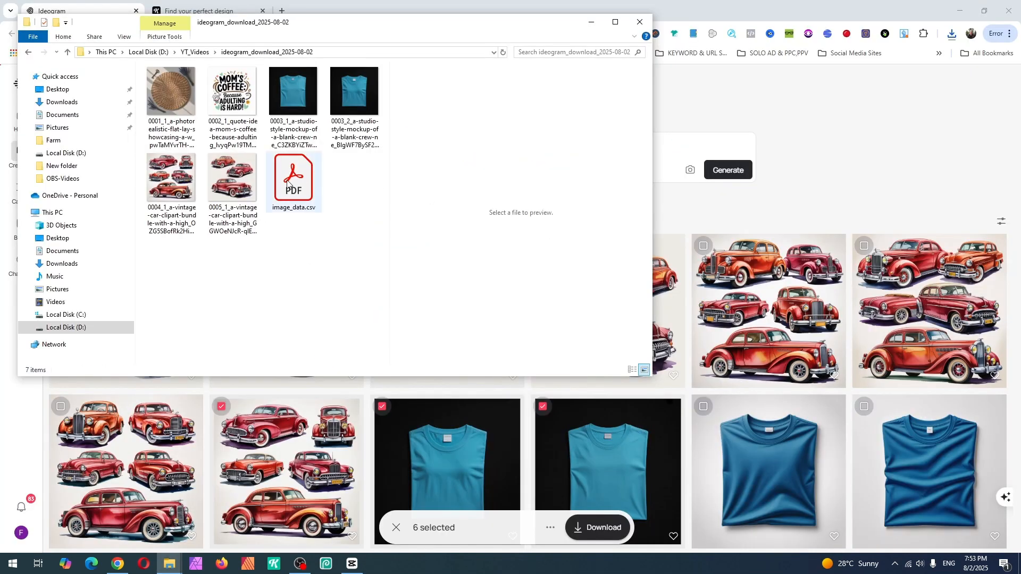
Delete image_data.csv from the extracted folder and narrow the folder window
{"action": "left_click", "coordinate": [288, 184]}
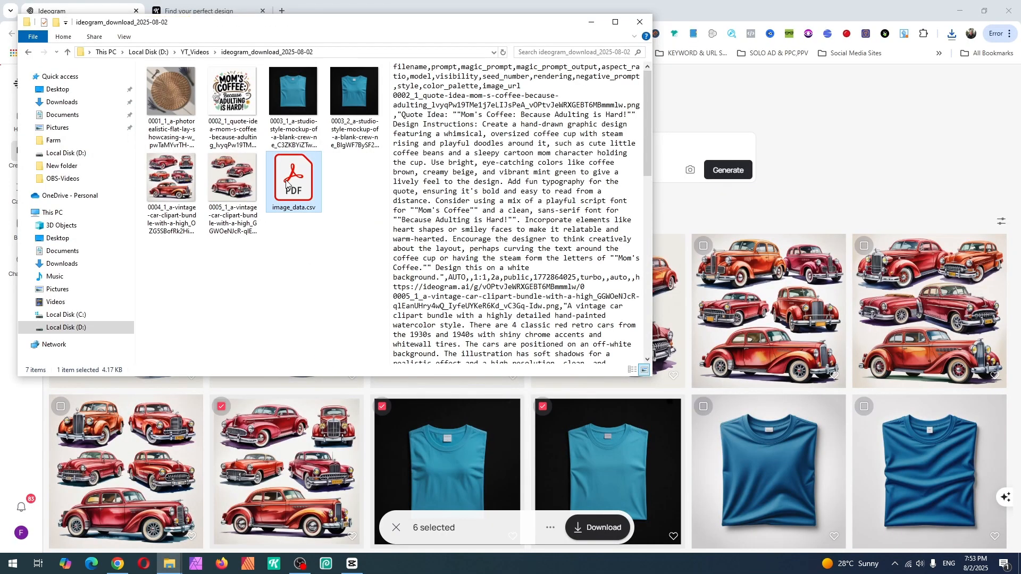
{"action": "key", "text": "Delete"}
{"action": "left_click", "coordinate": [548, 325]}
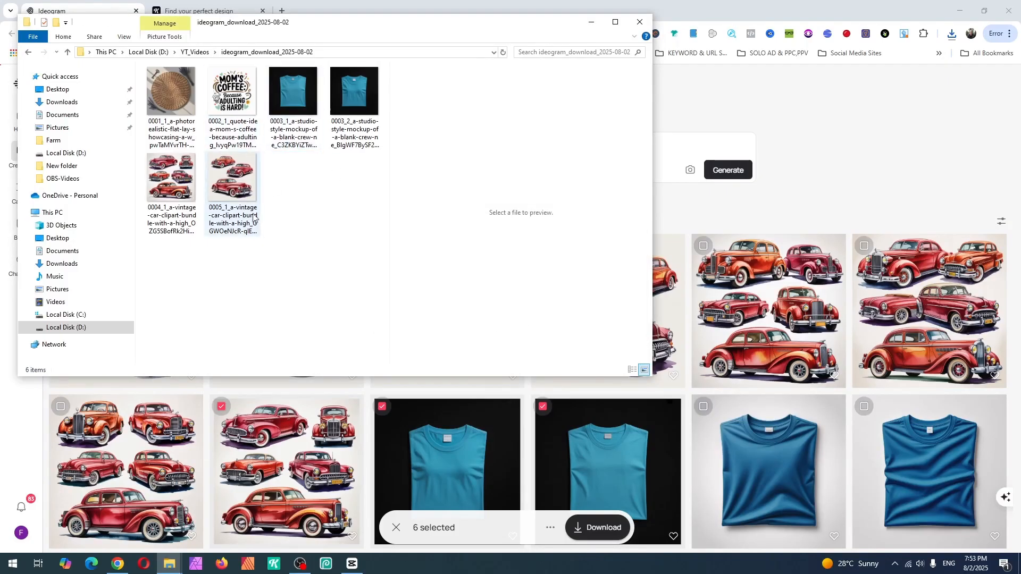
{"action": "left_click_drag", "start_coordinate": [649, 145], "coordinate": [562, 146]}
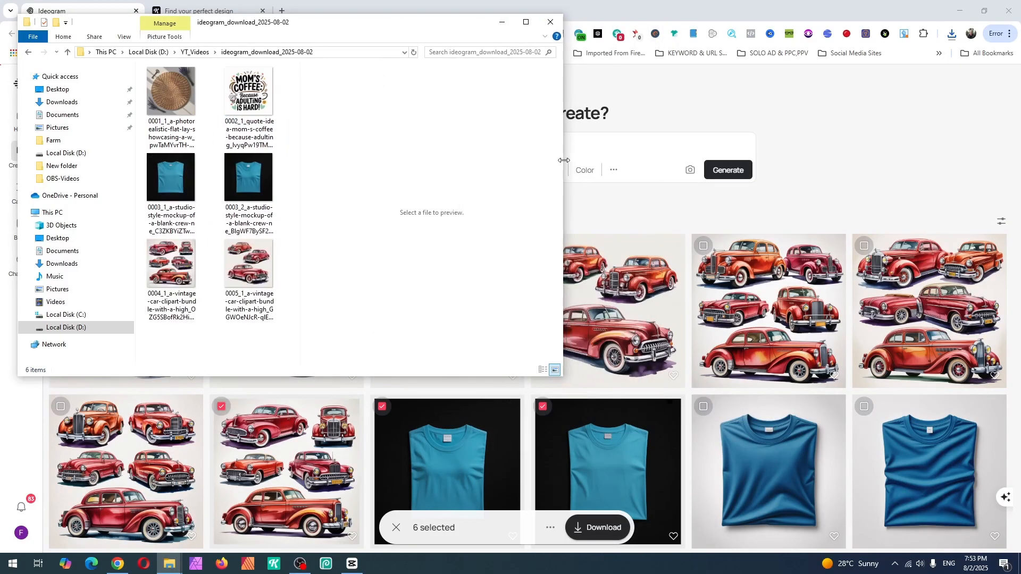
Switch to Kittl in the browser and start a new project
{"action": "left_click", "coordinate": [750, 13]}
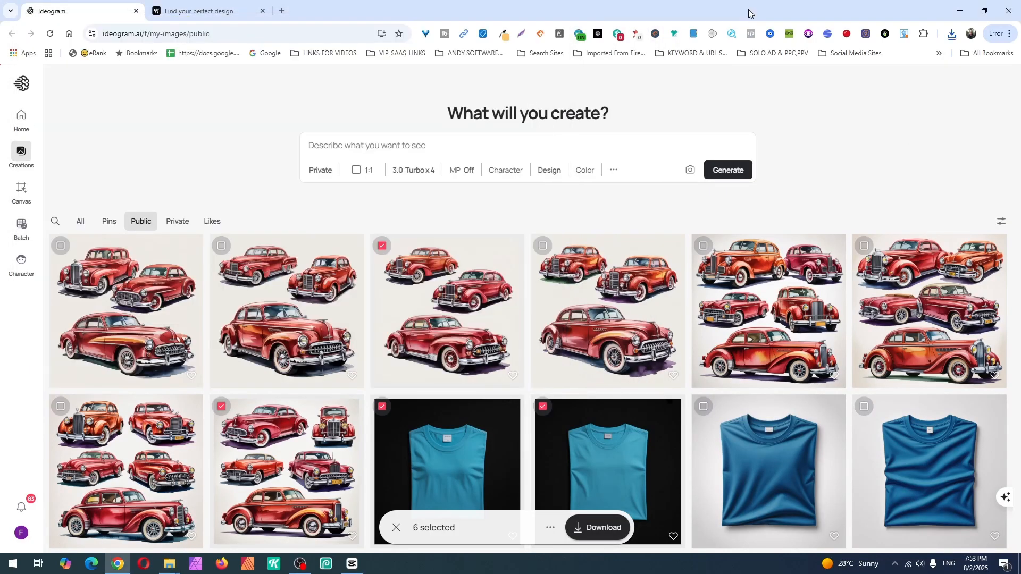
{"action": "left_click", "coordinate": [231, 18]}
{"action": "left_click", "coordinate": [964, 104]}
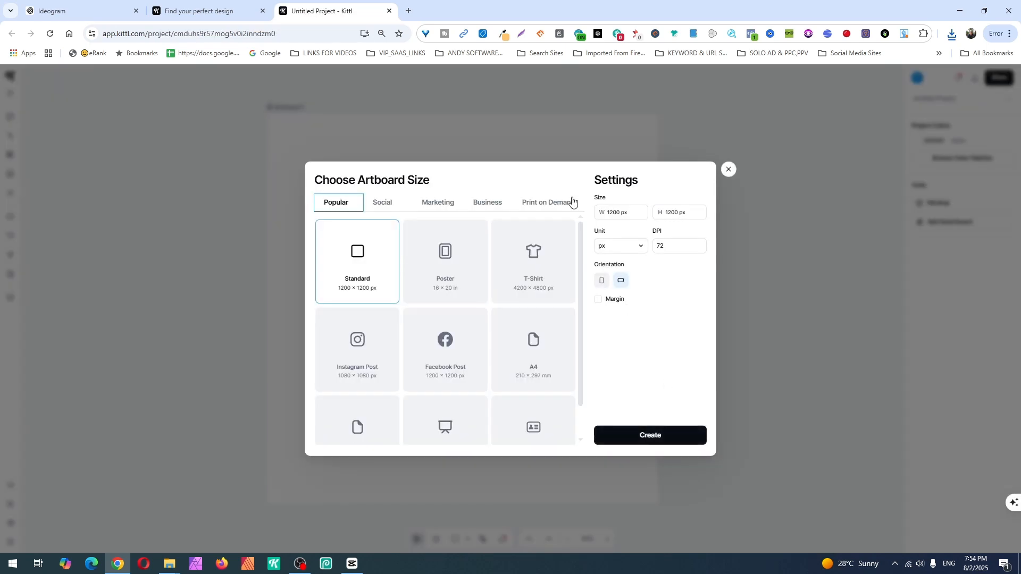
Enter an artboard width and height of 5000 px, set the DPI to 300 and create the artboard
{"action": "left_click", "coordinate": [619, 213]}
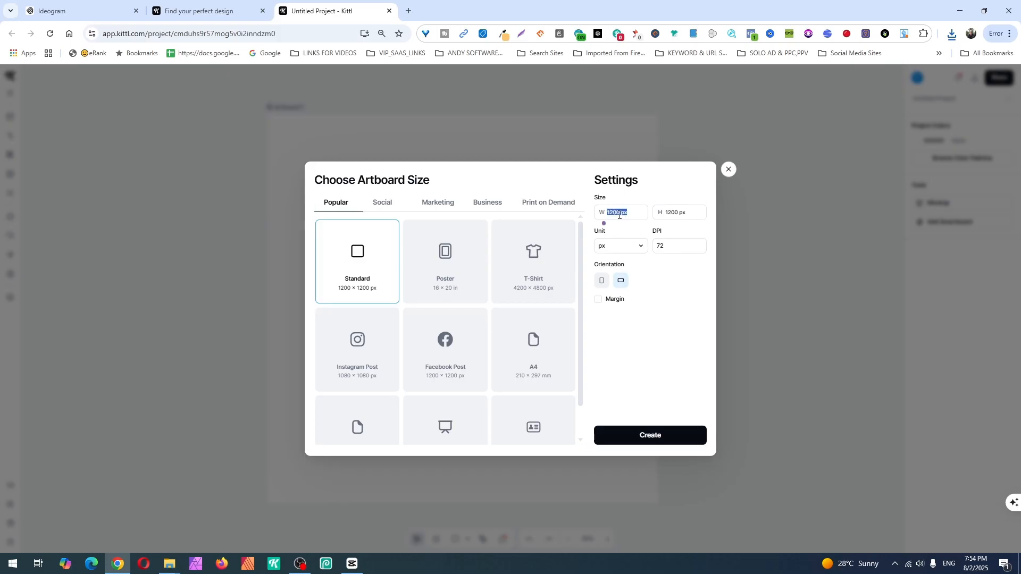
{"action": "left_click", "coordinate": [675, 214]}
{"action": "type", "text": "5000"}
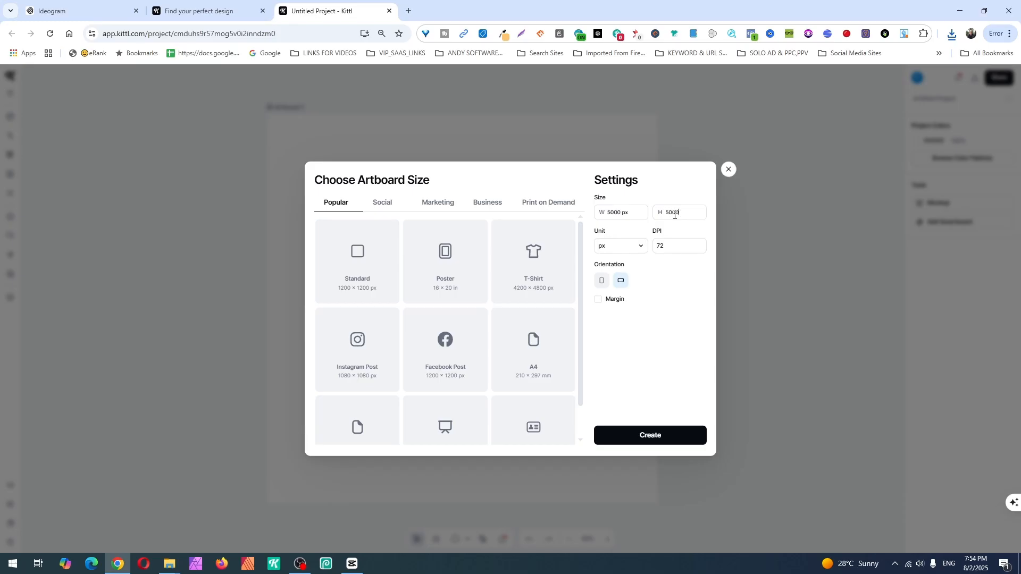
{"action": "left_click", "coordinate": [674, 243]}
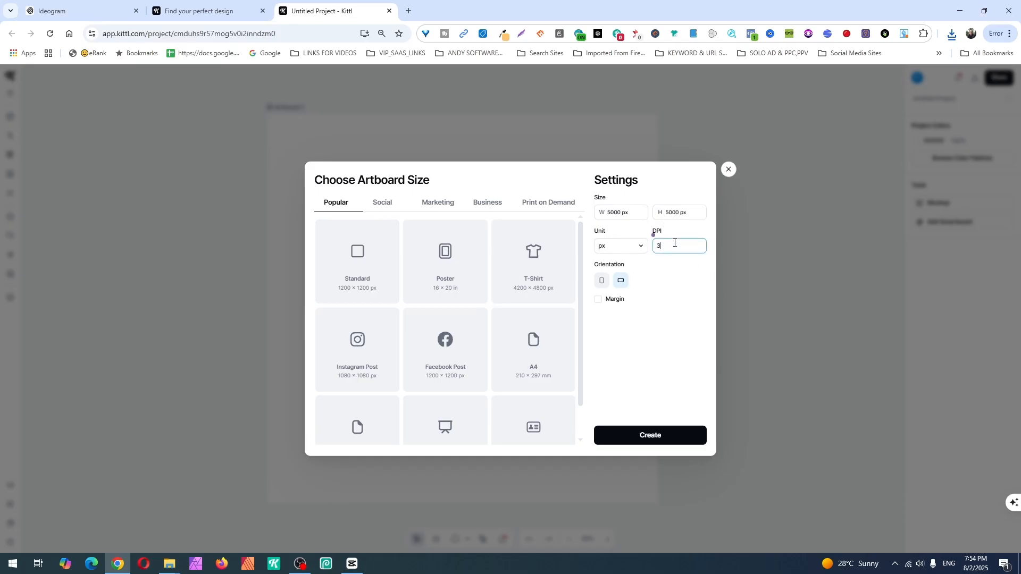
{"action": "left_click", "coordinate": [687, 282]}
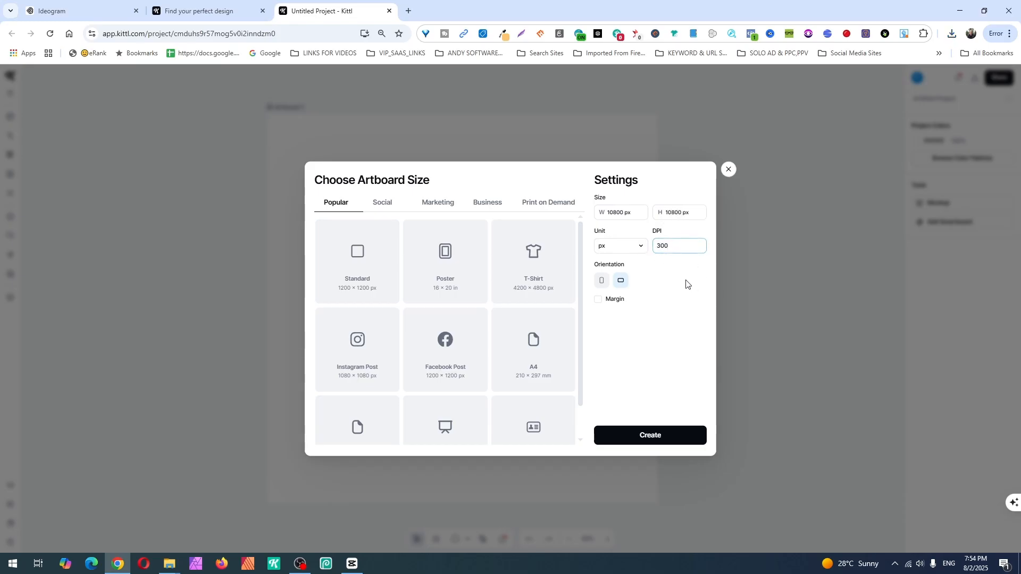
{"action": "left_click", "coordinate": [657, 444]}
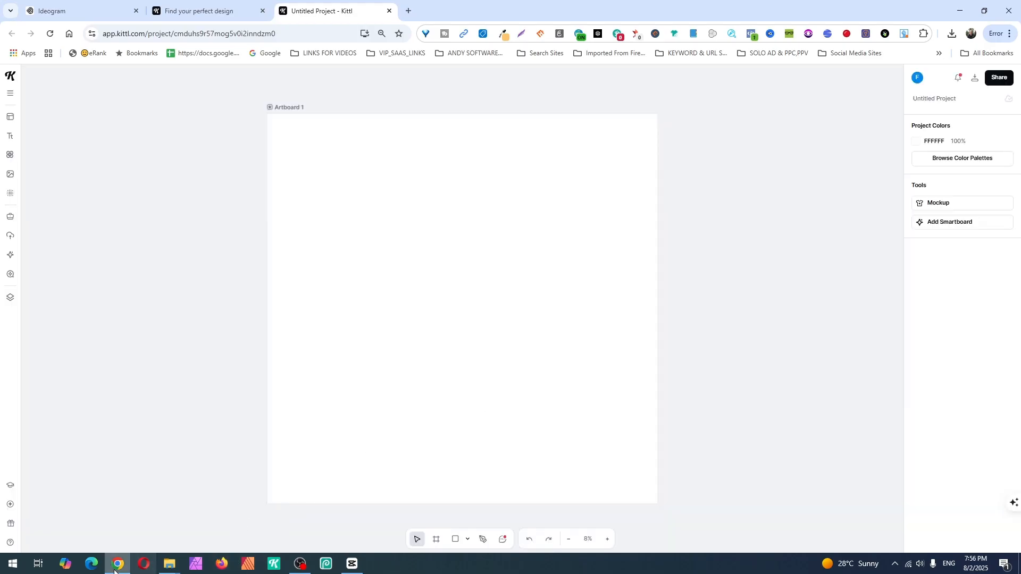
Import the two vintage car clipart images from the ideogram_download_2025-08-02 folder onto the artboard
{"action": "mouse_move", "coordinate": [170, 564]}
{"action": "left_click", "coordinate": [190, 539]}
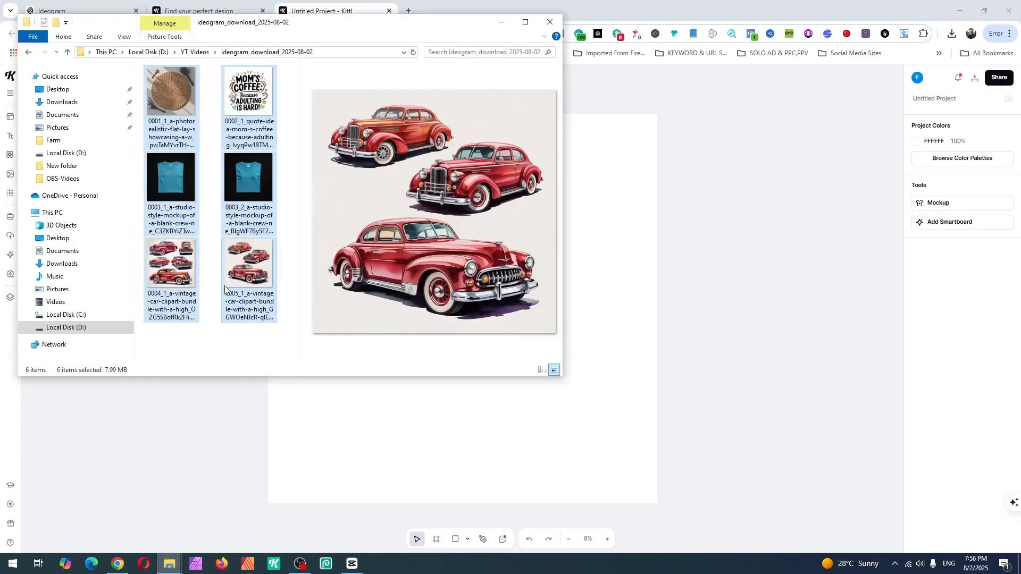
{"action": "left_click", "coordinate": [272, 362]}
{"action": "left_click_drag", "start_coordinate": [253, 357], "coordinate": [592, 280]}
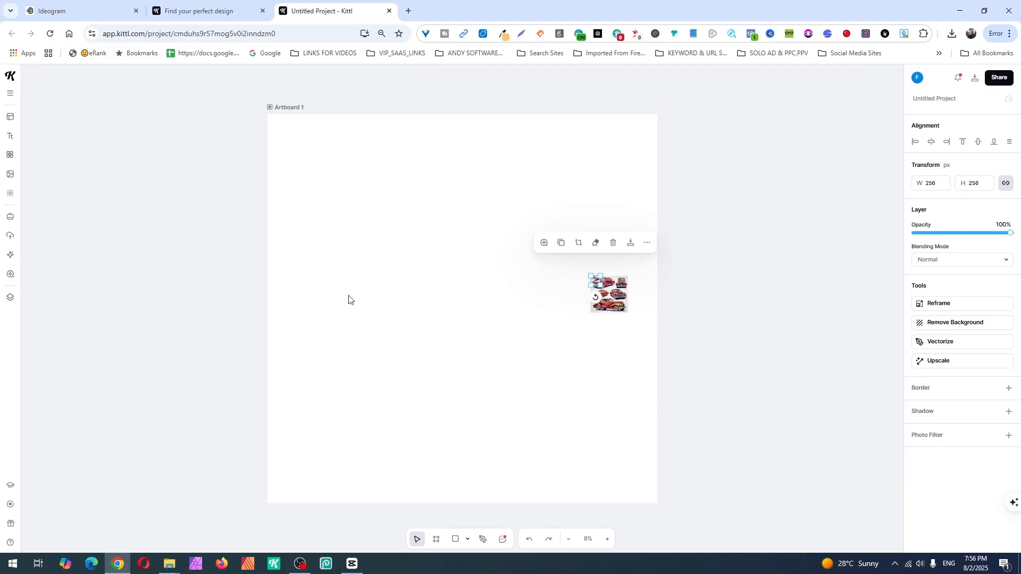
Enlarge both imported car images together to about 5708 px square and move them off the artboard's right side
{"action": "left_click_drag", "start_coordinate": [469, 185], "coordinate": [721, 380]}
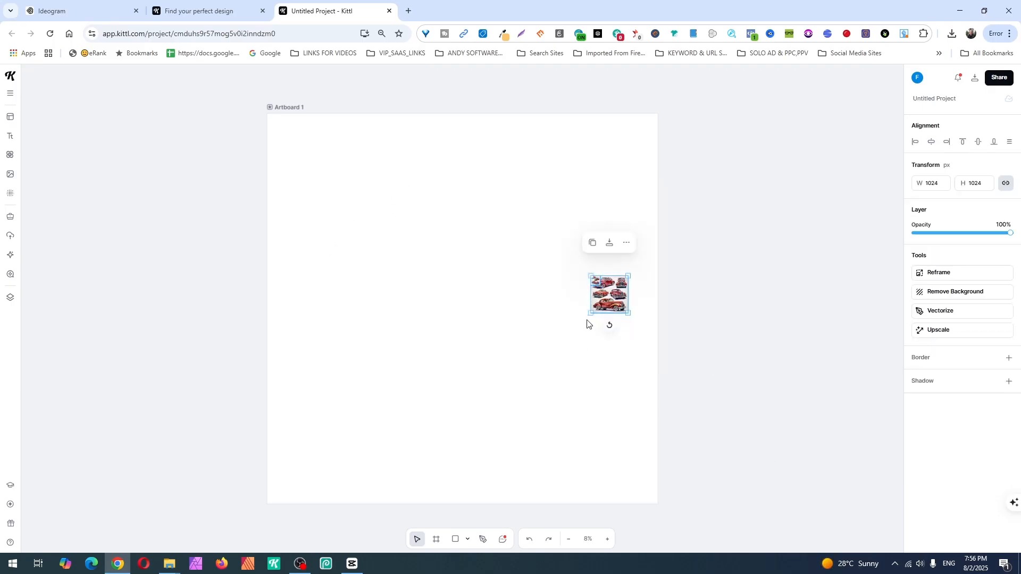
{"action": "left_click_drag", "start_coordinate": [590, 314], "coordinate": [383, 447]}
{"action": "left_click_drag", "start_coordinate": [572, 361], "coordinate": [860, 240]}
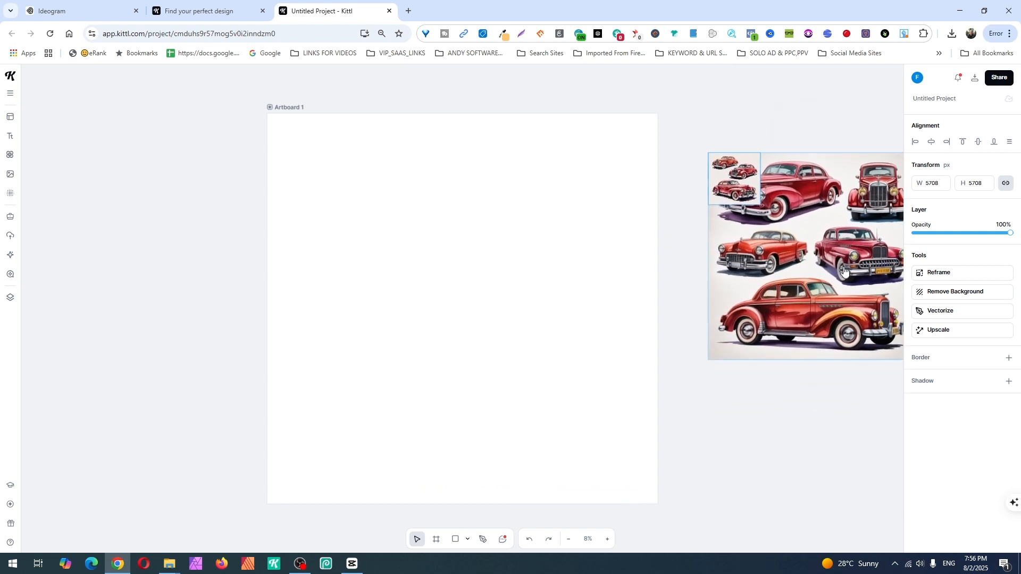
Place the three-car image alone on the artboard and enlarge it to about 5463 px square
{"action": "left_click", "coordinate": [784, 447]}
{"action": "left_click_drag", "start_coordinate": [547, 291], "coordinate": [597, 456]}
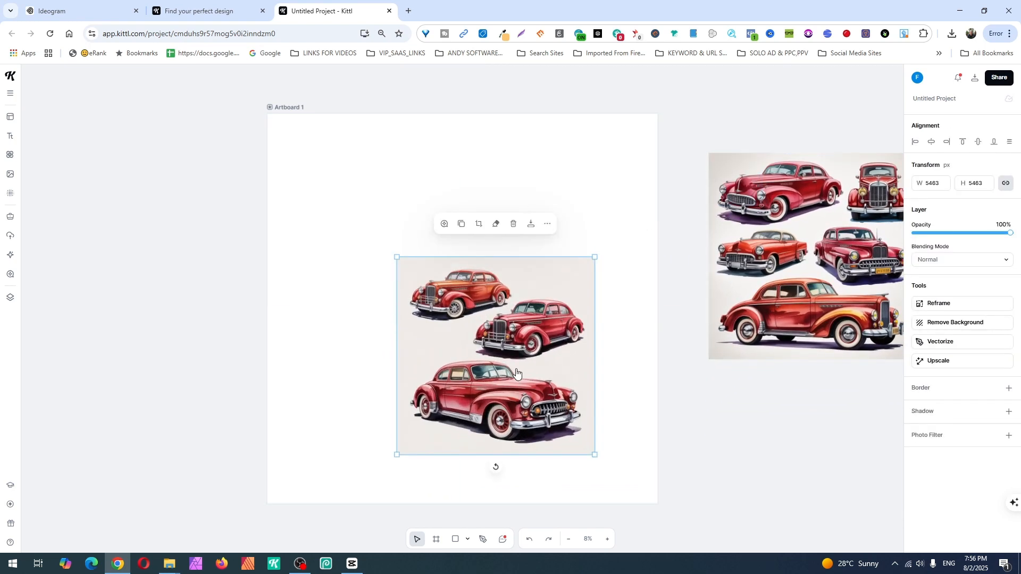
Make two extra copies of the three-car image and place them one above the other off the artboard's left side
{"action": "left_click_drag", "start_coordinate": [512, 375], "coordinate": [487, 309]}
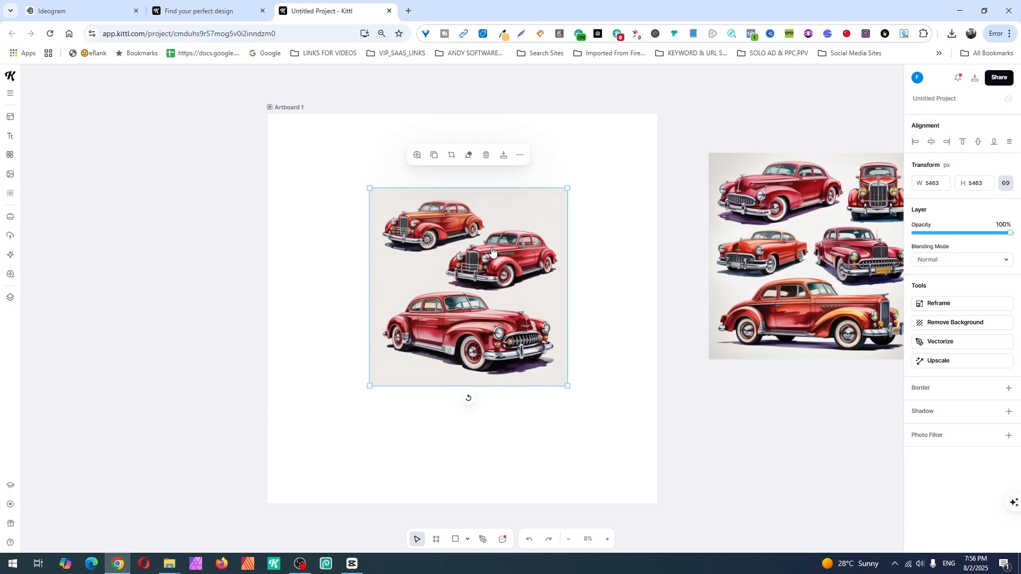
{"action": "left_click_drag", "start_coordinate": [505, 247], "coordinate": [172, 222]}
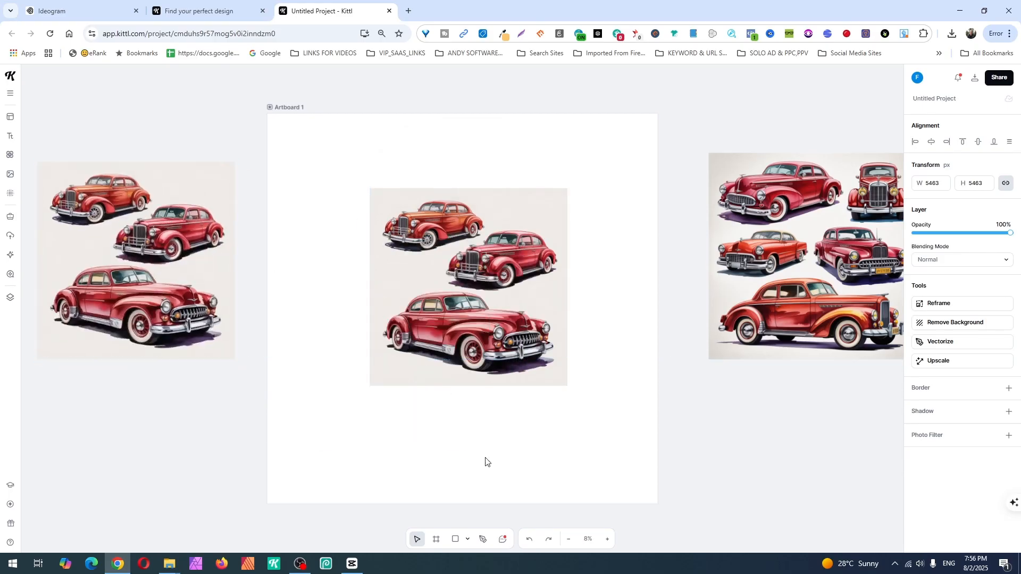
{"action": "left_click", "coordinate": [481, 471]}
{"action": "left_click", "coordinate": [482, 280]}
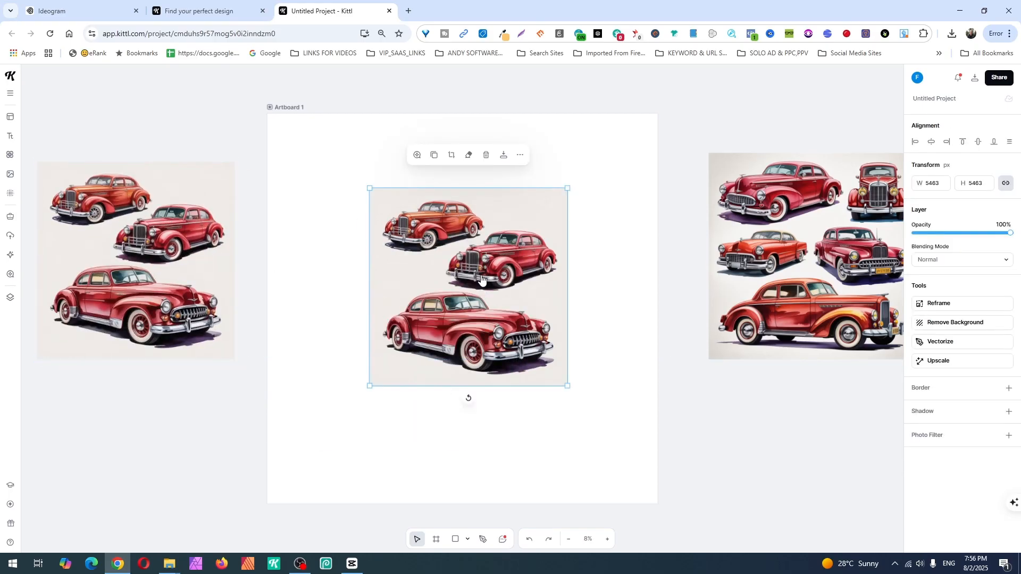
{"action": "key", "text": "ctrl+v"}
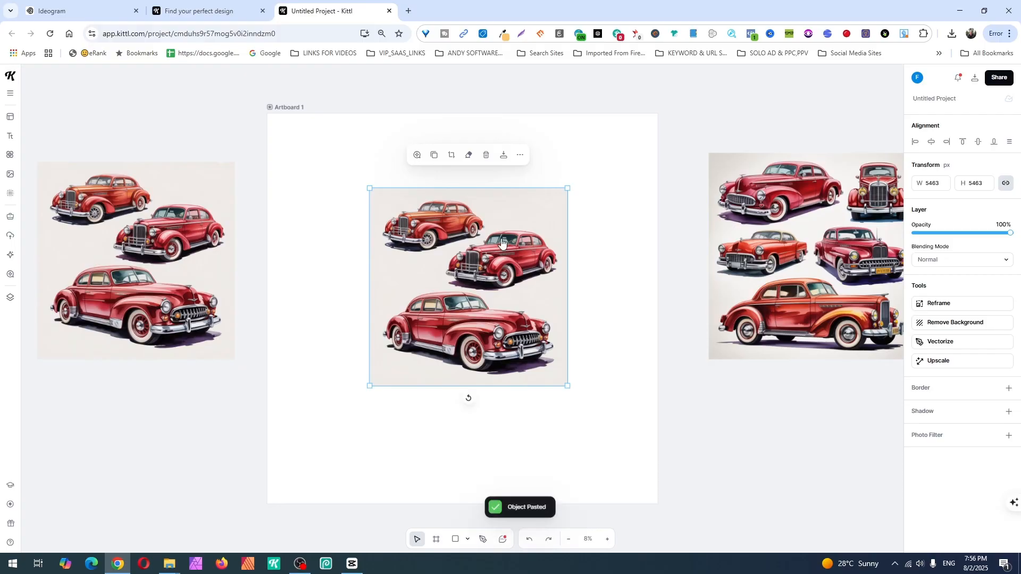
{"action": "left_click", "coordinate": [651, 388]}
{"action": "left_click_drag", "start_coordinate": [471, 322], "coordinate": [65, 105]}
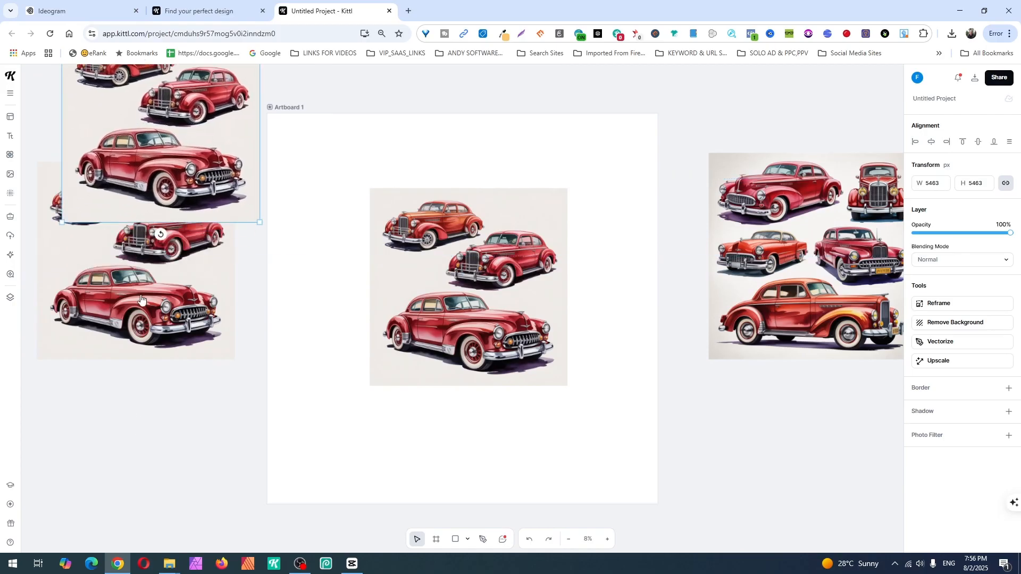
{"action": "left_click_drag", "start_coordinate": [141, 299], "coordinate": [159, 452]}
{"action": "left_click_drag", "start_coordinate": [167, 163], "coordinate": [160, 223]}
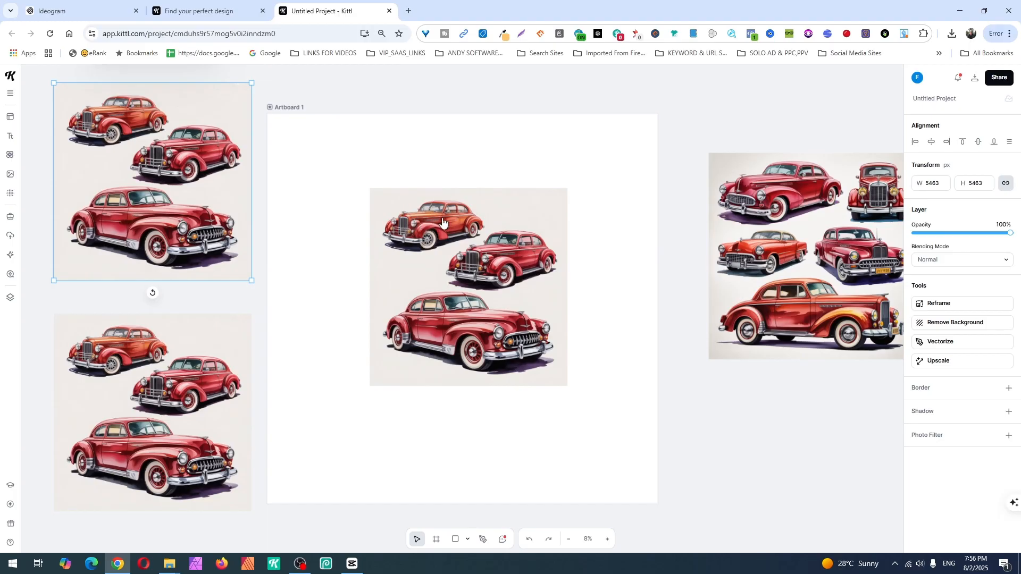
Erase the middle and bottom cars from the artboard's three-car image with eraser sizes 91 and 200, keeping only the orange-red car
{"action": "left_click", "coordinate": [494, 264]}
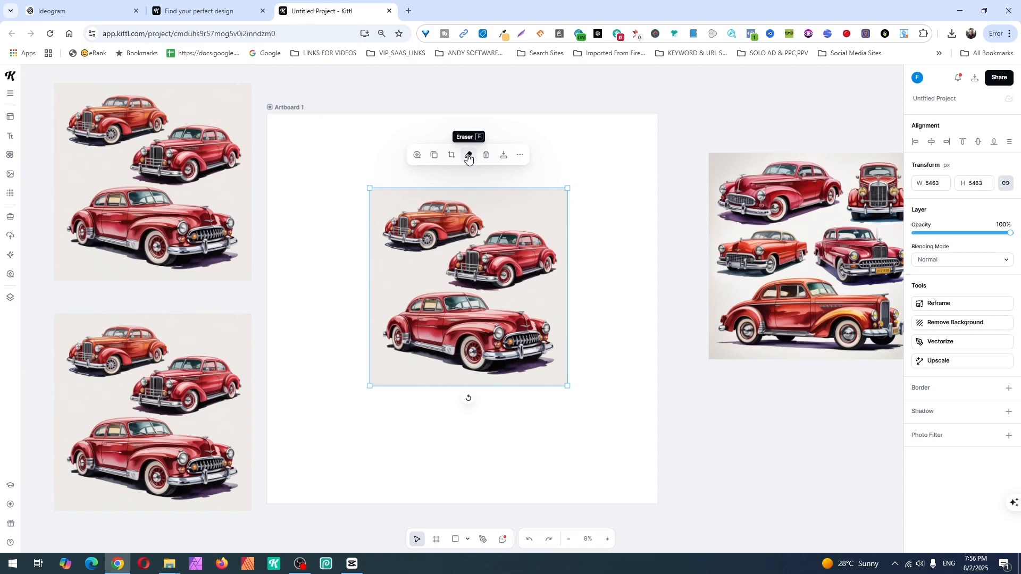
{"action": "left_click", "coordinate": [468, 156]}
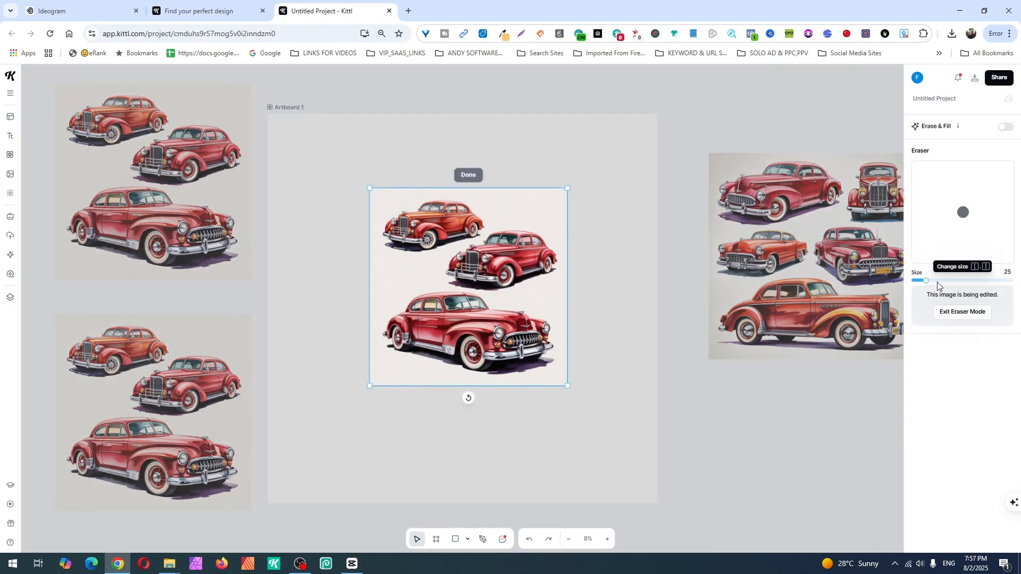
{"action": "left_click", "coordinate": [938, 281]}
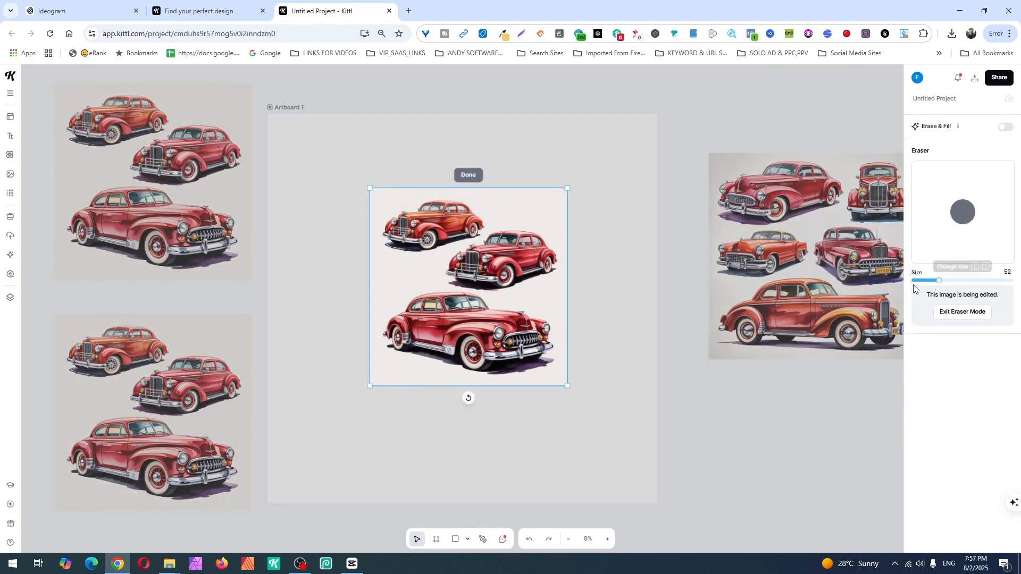
{"action": "left_click", "coordinate": [608, 542]}
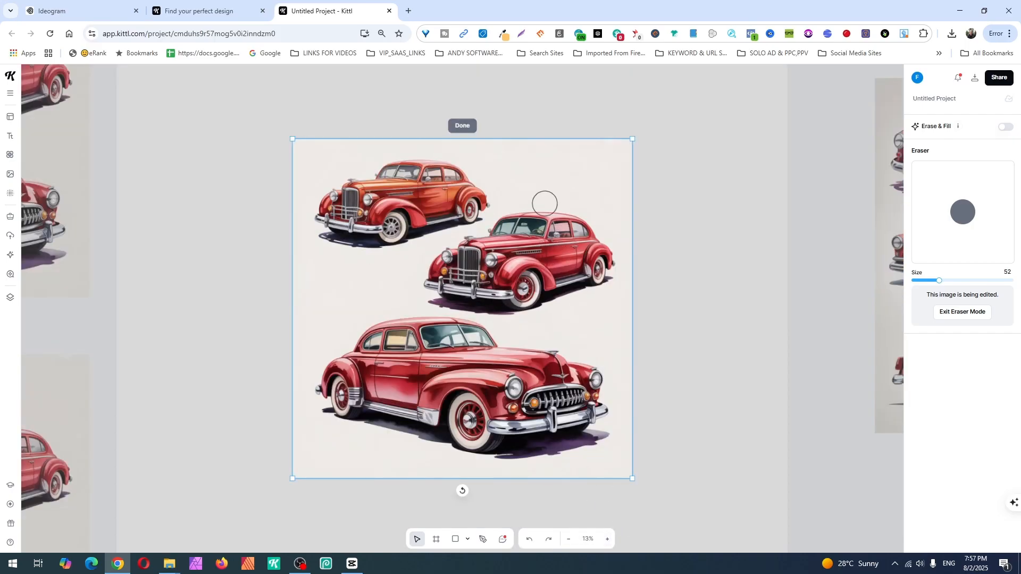
{"action": "left_click", "coordinate": [958, 281]}
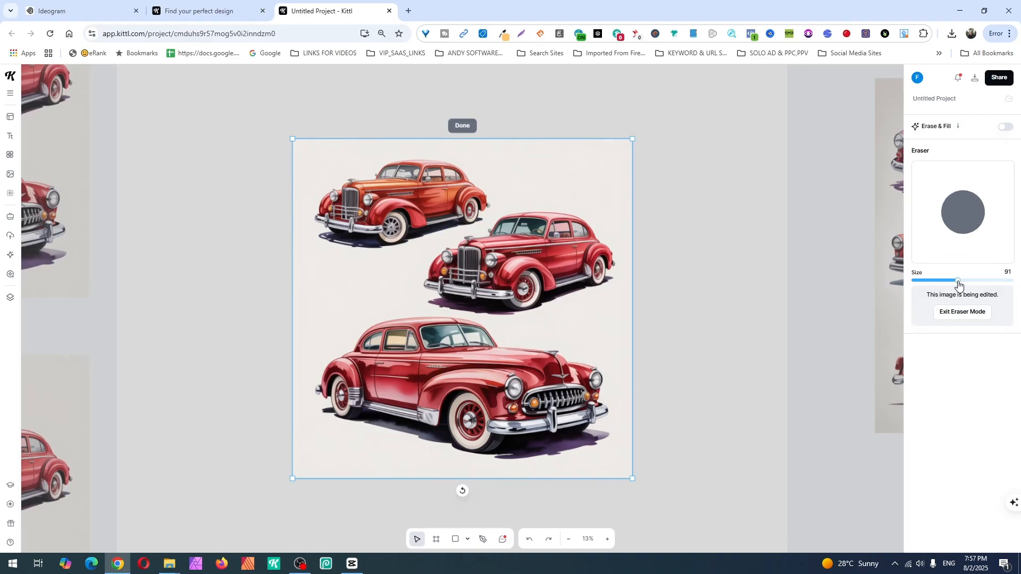
{"action": "mouse_move", "coordinate": [540, 150]}
{"action": "left_mouse_down"}
{"action": "mouse_move", "coordinate": [511, 221]}
{"action": "mouse_move", "coordinate": [480, 250]}
{"action": "mouse_move", "coordinate": [298, 330]}
{"action": "mouse_move", "coordinate": [557, 223]}
{"action": "mouse_move", "coordinate": [555, 273]}
{"action": "mouse_move", "coordinate": [551, 235]}
{"action": "mouse_move", "coordinate": [577, 193]}
{"action": "mouse_move", "coordinate": [583, 147]}
{"action": "mouse_move", "coordinate": [592, 159]}
{"action": "mouse_move", "coordinate": [584, 187]}
{"action": "mouse_move", "coordinate": [617, 215]}
{"action": "mouse_move", "coordinate": [461, 298]}
{"action": "mouse_move", "coordinate": [237, 351]}
{"action": "mouse_move", "coordinate": [654, 289]}
{"action": "mouse_move", "coordinate": [477, 351]}
{"action": "left_mouse_up"}
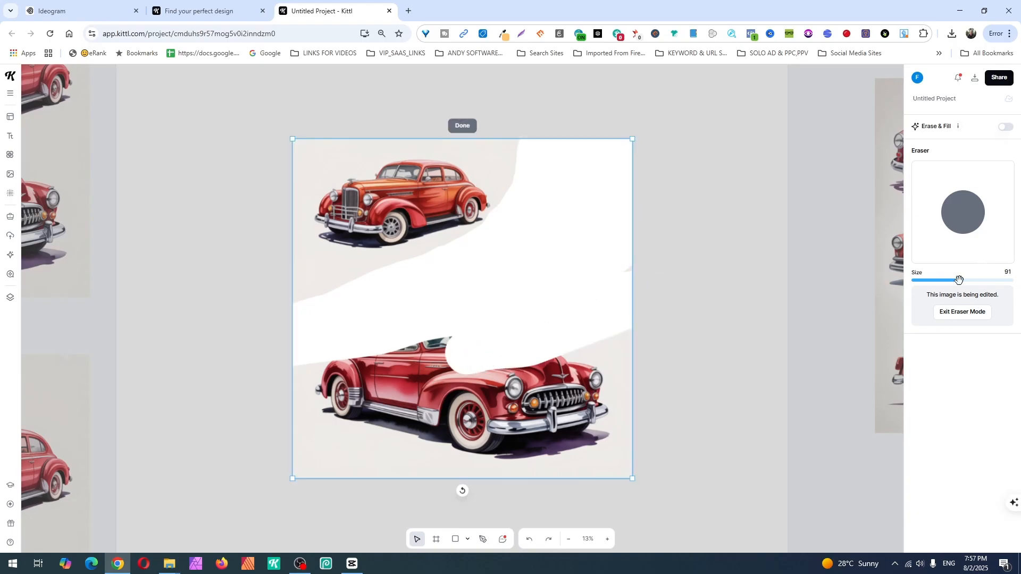
{"action": "left_click_drag", "start_coordinate": [959, 280], "coordinate": [1011, 280]}
{"action": "mouse_move", "coordinate": [321, 371]}
{"action": "left_mouse_down"}
{"action": "mouse_move", "coordinate": [660, 356]}
{"action": "mouse_move", "coordinate": [330, 468]}
{"action": "mouse_move", "coordinate": [257, 459]}
{"action": "mouse_move", "coordinate": [273, 448]}
{"action": "mouse_move", "coordinate": [372, 461]}
{"action": "mouse_move", "coordinate": [639, 432]}
{"action": "mouse_move", "coordinate": [625, 353]}
{"action": "mouse_move", "coordinate": [638, 264]}
{"action": "mouse_move", "coordinate": [611, 167]}
{"action": "left_mouse_up"}
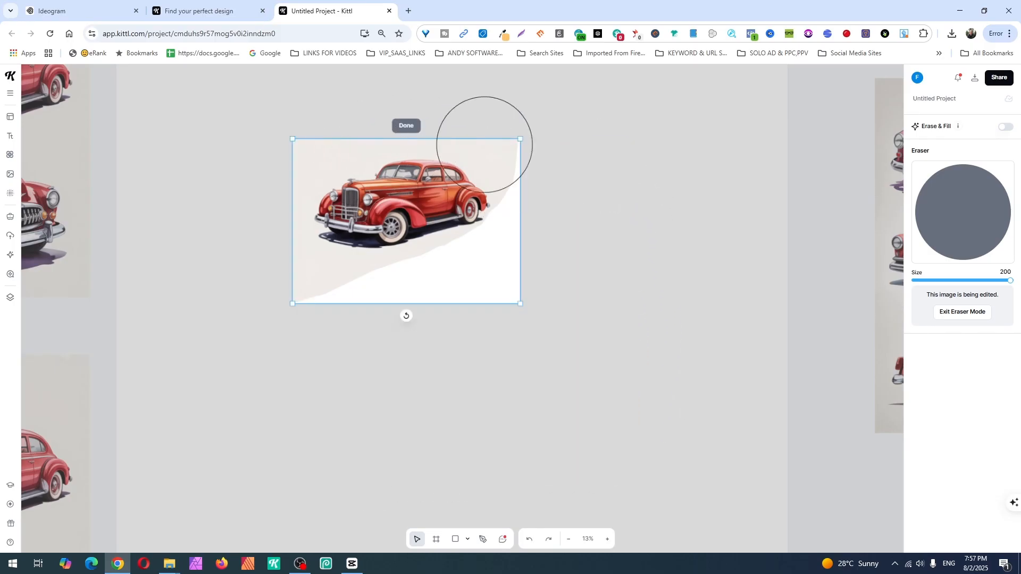
{"action": "left_click", "coordinate": [403, 128]}
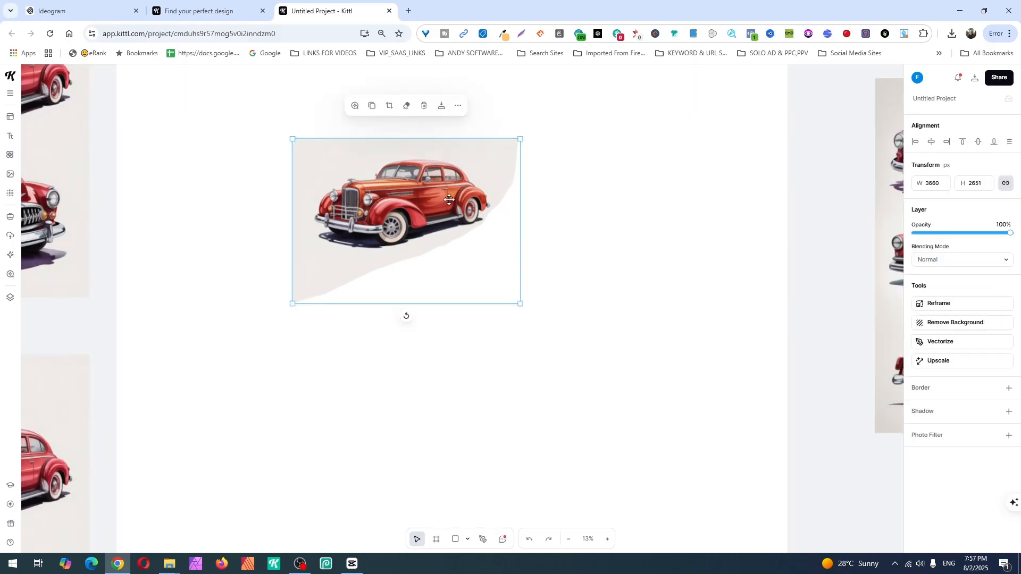
Remove the background from the orange-red car image and erase the leftover area so its frame fits the car
{"action": "left_click", "coordinate": [988, 323]}
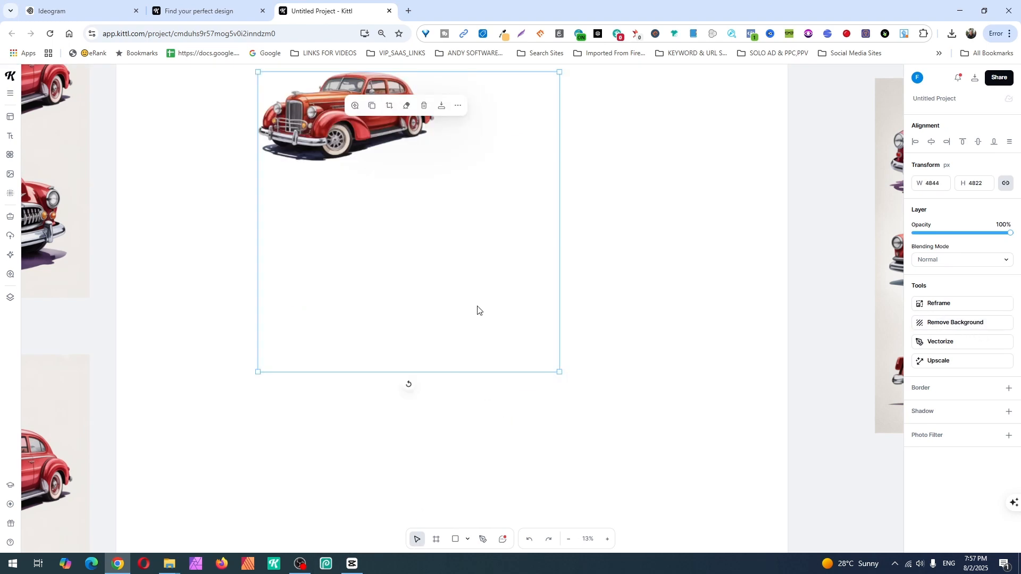
{"action": "scroll", "coordinate": [439, 147], "scroll_direction": "up", "scroll_amount": 2}
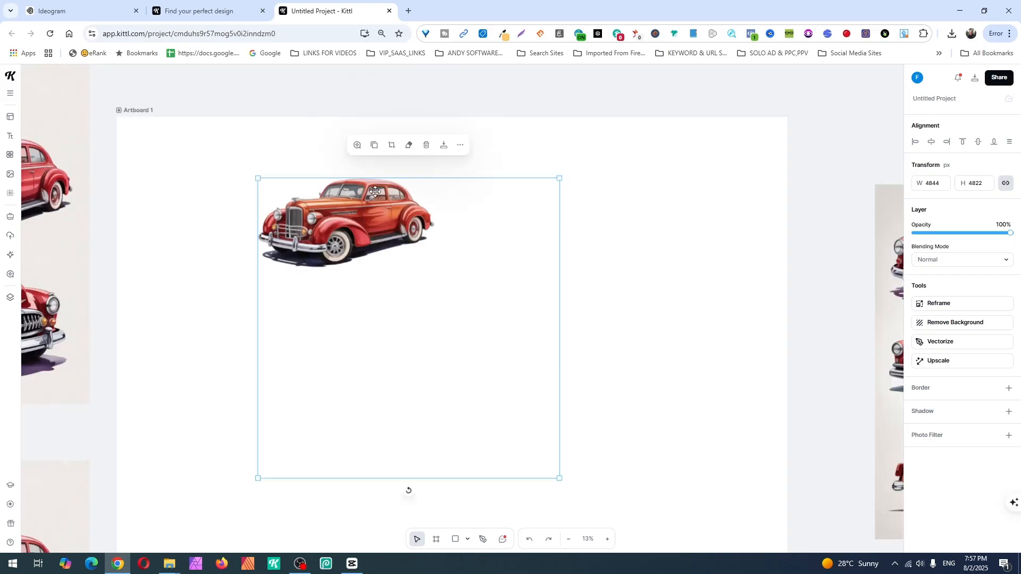
{"action": "left_click", "coordinate": [407, 144]}
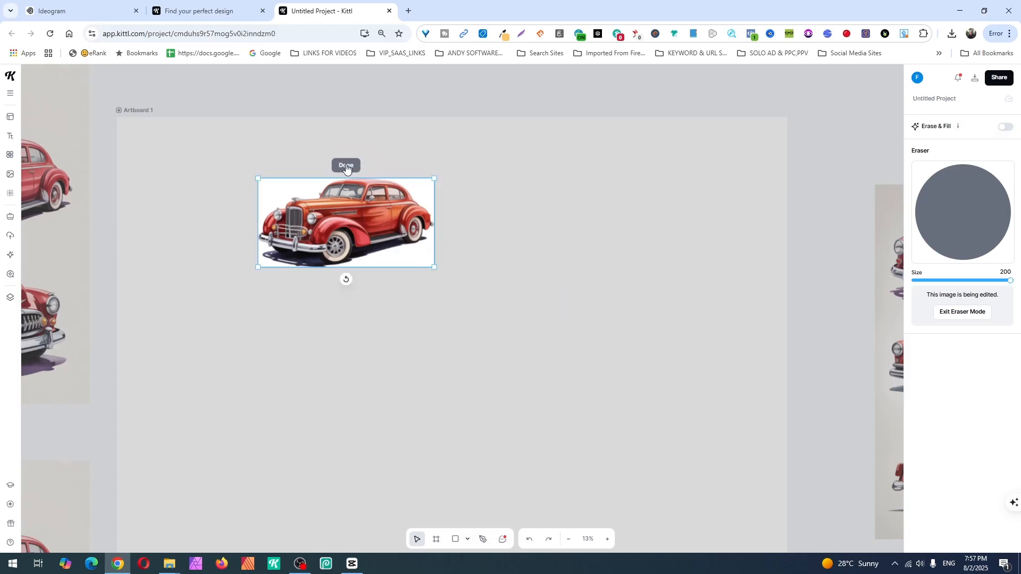
{"action": "left_click", "coordinate": [347, 164]}
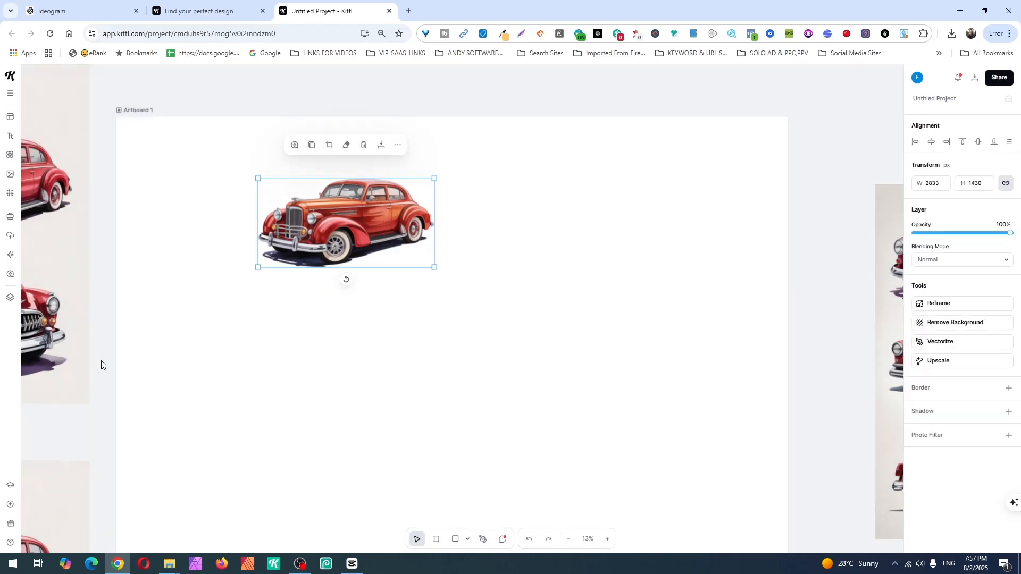
Bring one three-car copy onto the artboard and move the cut-out orange-red car to the artboard's upper-left corner
{"action": "left_click_drag", "start_coordinate": [51, 326], "coordinate": [670, 508]}
{"action": "left_click_drag", "start_coordinate": [418, 226], "coordinate": [298, 182]}
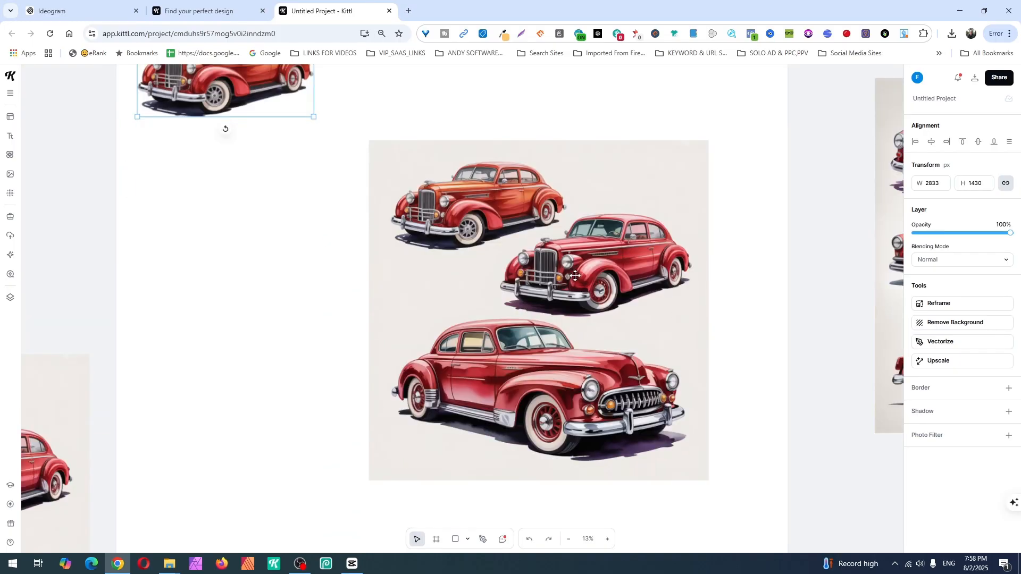
Remove the background from the three-car copy on the artboard and erase its top and bottom cars with eraser size 198
{"action": "left_click", "coordinate": [575, 275]}
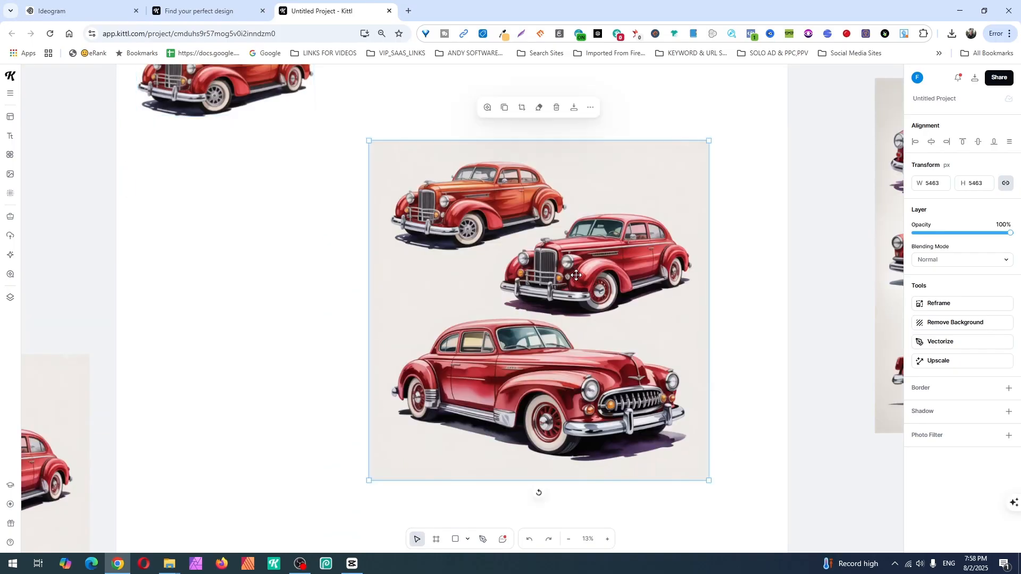
{"action": "left_click", "coordinate": [988, 329]}
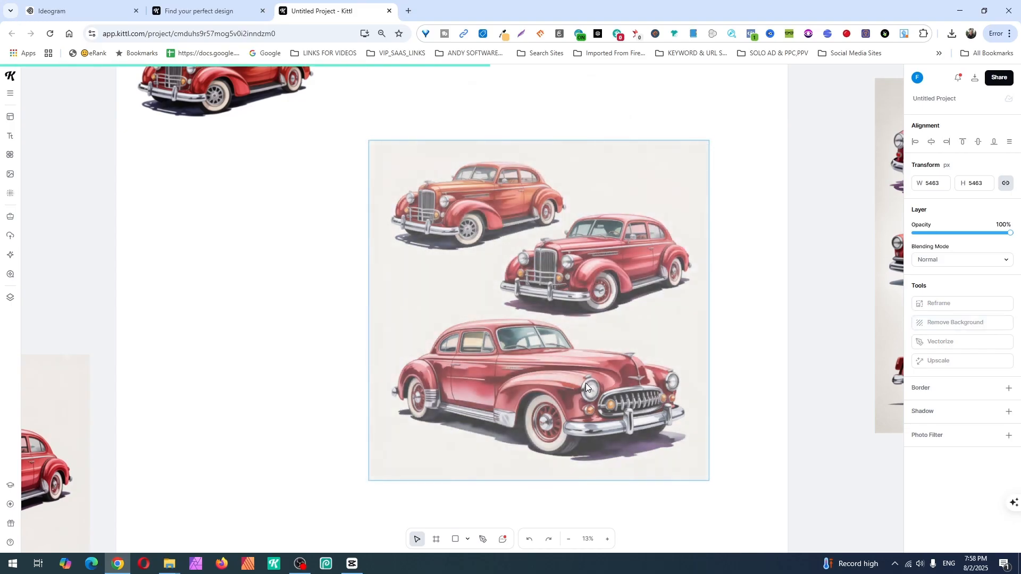
{"action": "left_click", "coordinate": [540, 128]}
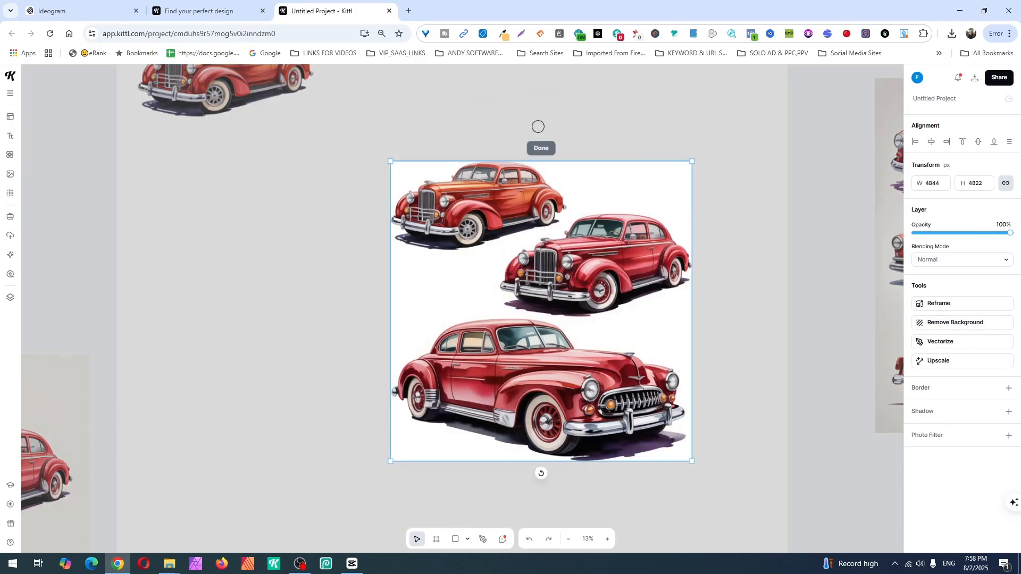
{"action": "left_click", "coordinate": [984, 281]}
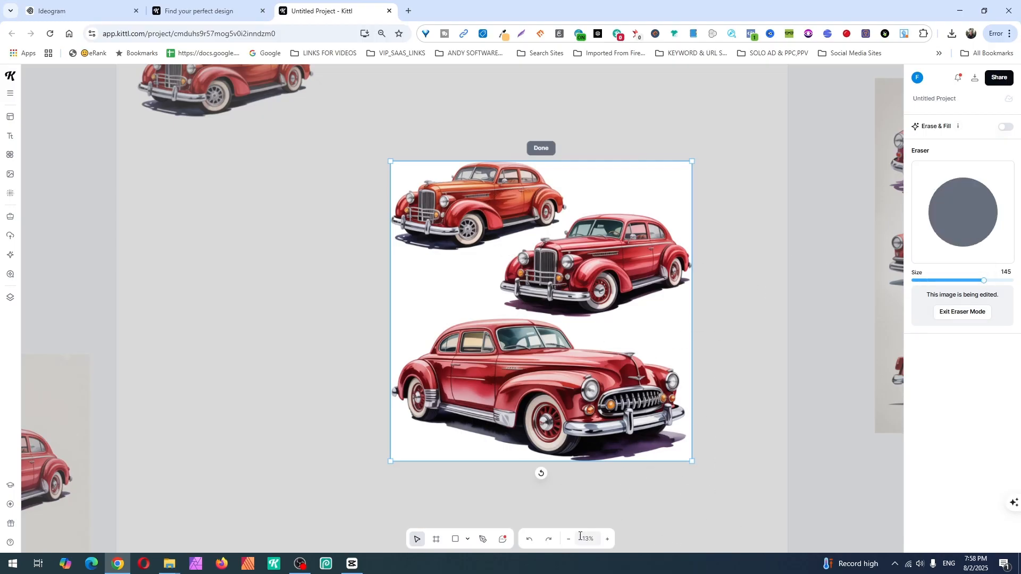
{"action": "left_click", "coordinate": [607, 539]}
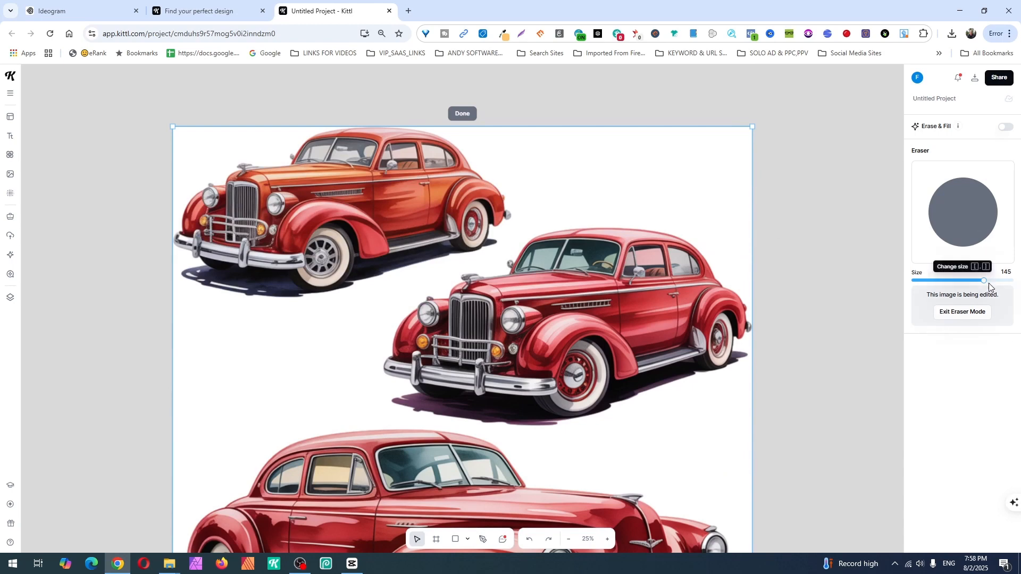
{"action": "left_click_drag", "start_coordinate": [989, 280], "coordinate": [1011, 280]}
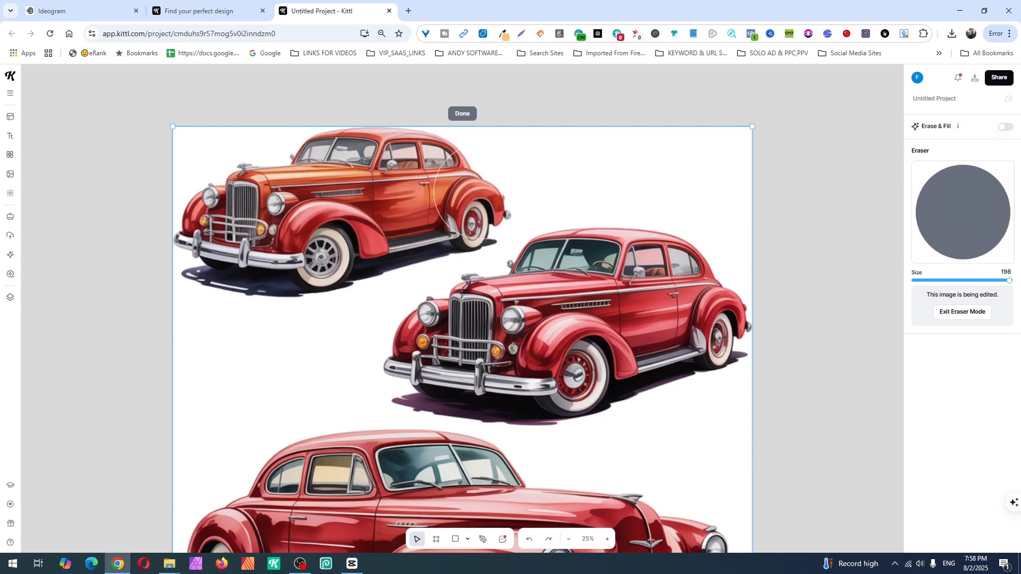
{"action": "mouse_move", "coordinate": [472, 199]}
{"action": "left_mouse_down"}
{"action": "mouse_move", "coordinate": [335, 246]}
{"action": "mouse_move", "coordinate": [216, 236]}
{"action": "mouse_move", "coordinate": [171, 149]}
{"action": "mouse_move", "coordinate": [415, 137]}
{"action": "mouse_move", "coordinate": [297, 160]}
{"action": "mouse_move", "coordinate": [271, 213]}
{"action": "left_mouse_up"}
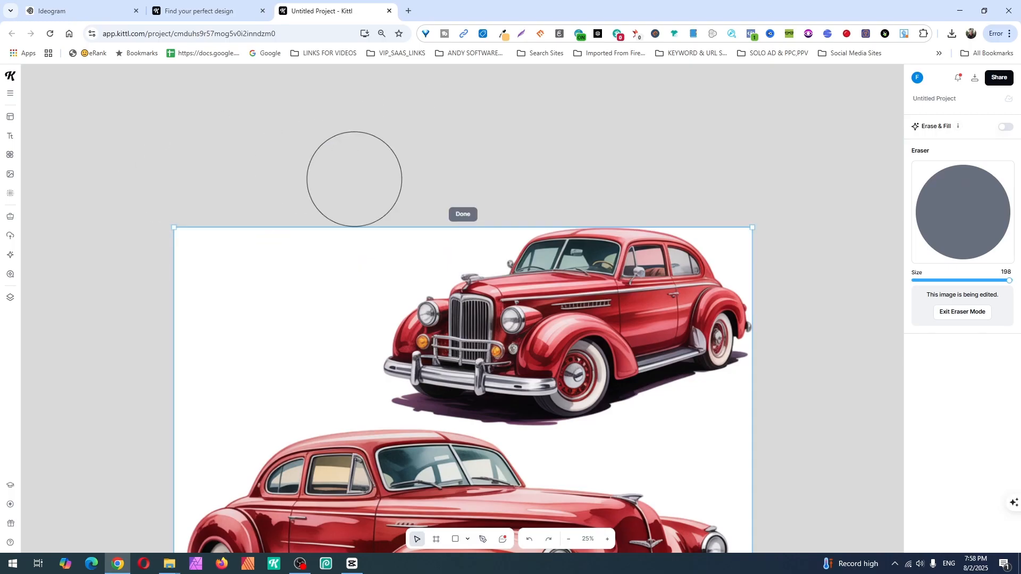
{"action": "scroll", "coordinate": [354, 179], "scroll_direction": "down", "scroll_amount": 5}
{"action": "mouse_move", "coordinate": [175, 243]}
{"action": "left_mouse_down"}
{"action": "mouse_move", "coordinate": [415, 255]}
{"action": "mouse_move", "coordinate": [744, 303]}
{"action": "mouse_move", "coordinate": [651, 336]}
{"action": "mouse_move", "coordinate": [252, 329]}
{"action": "mouse_move", "coordinate": [145, 317]}
{"action": "mouse_move", "coordinate": [426, 320]}
{"action": "mouse_move", "coordinate": [192, 372]}
{"action": "mouse_move", "coordinate": [269, 387]}
{"action": "mouse_move", "coordinate": [595, 379]}
{"action": "mouse_move", "coordinate": [765, 393]}
{"action": "mouse_move", "coordinate": [637, 432]}
{"action": "mouse_move", "coordinate": [279, 438]}
{"action": "mouse_move", "coordinate": [104, 426]}
{"action": "mouse_move", "coordinate": [173, 451]}
{"action": "mouse_move", "coordinate": [761, 449]}
{"action": "left_mouse_up"}
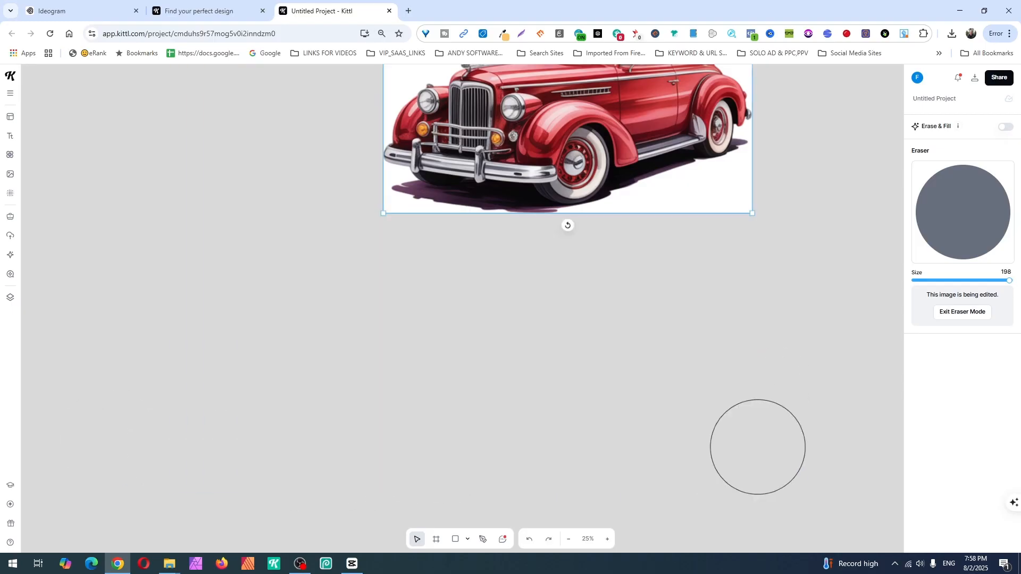
{"action": "left_click", "coordinate": [578, 214]}
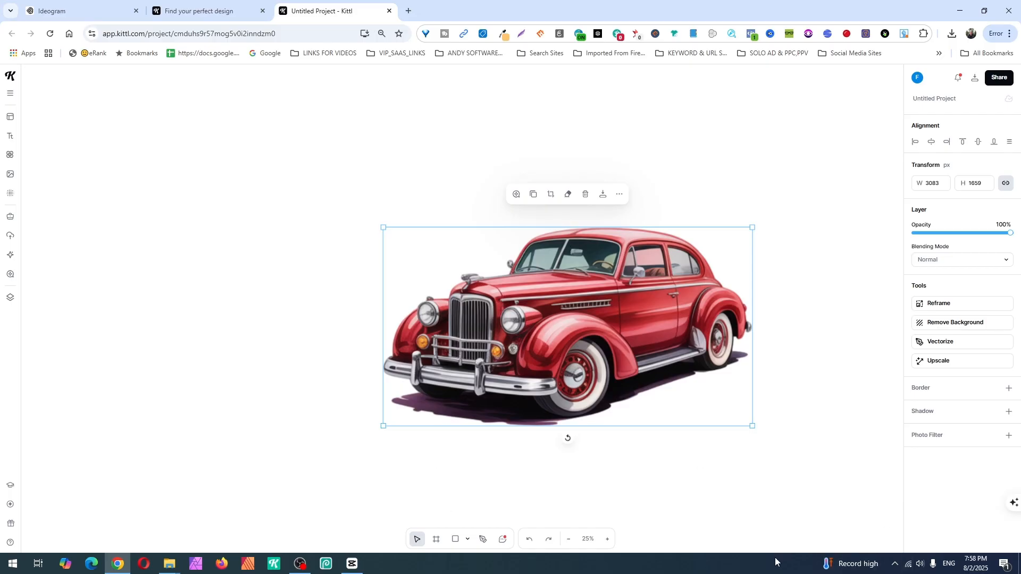
Move the cut-out middle car beside the first one along the artboard's top edge and bring the last three-car copy onto the artboard
{"action": "left_click", "coordinate": [569, 539]}
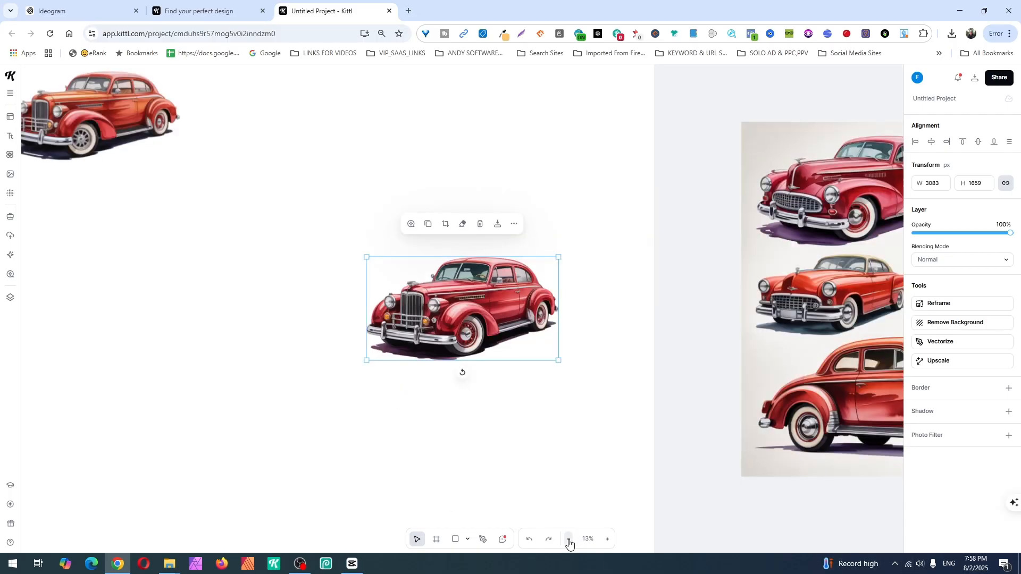
{"action": "left_click", "coordinate": [568, 539]}
{"action": "left_click", "coordinate": [569, 539]}
{"action": "left_click_drag", "start_coordinate": [458, 304], "coordinate": [427, 260]}
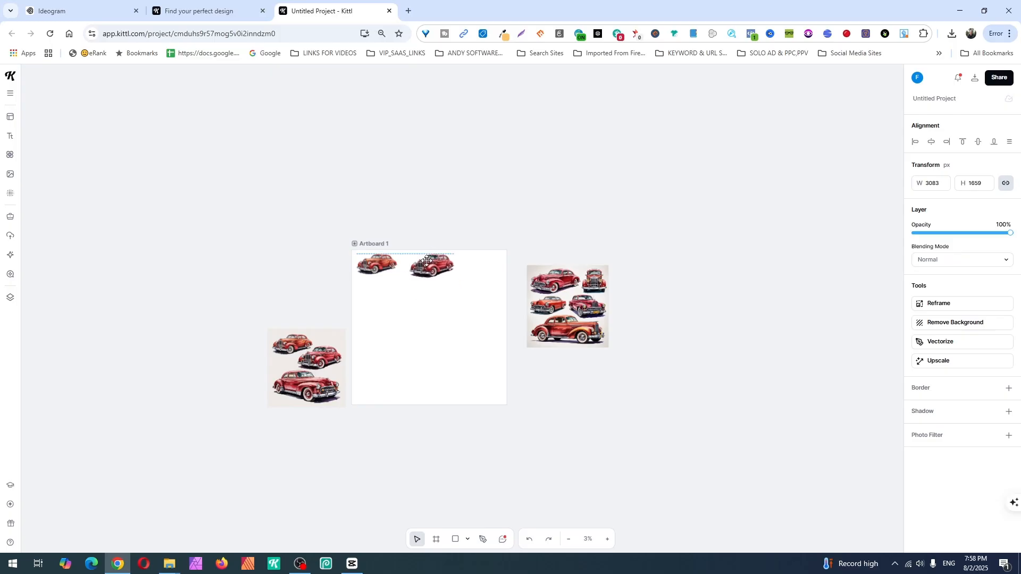
{"action": "left_click_drag", "start_coordinate": [306, 379], "coordinate": [444, 361]}
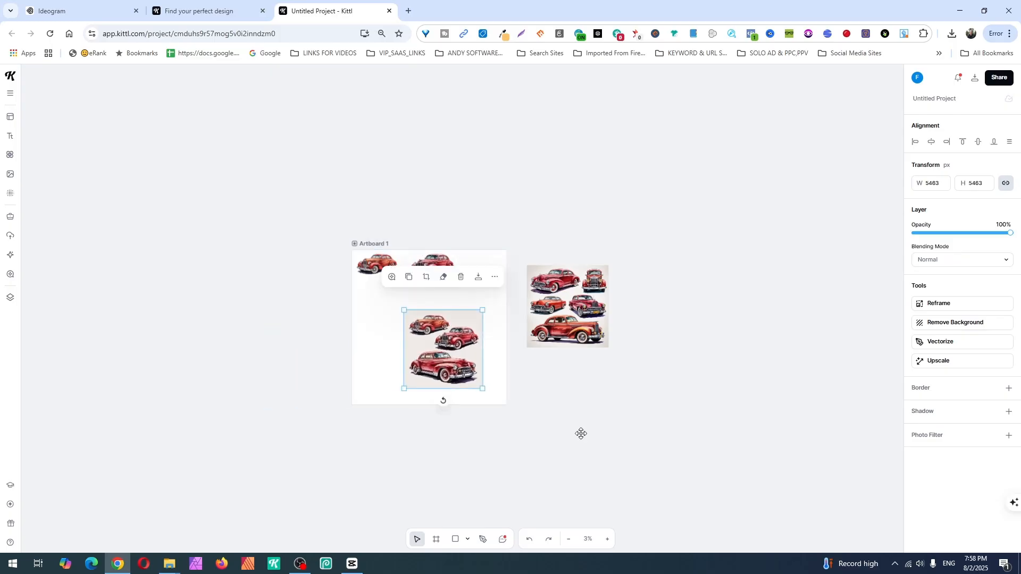
Remove the background from the last three-car copy on the artboard
{"action": "left_click", "coordinate": [608, 540]}
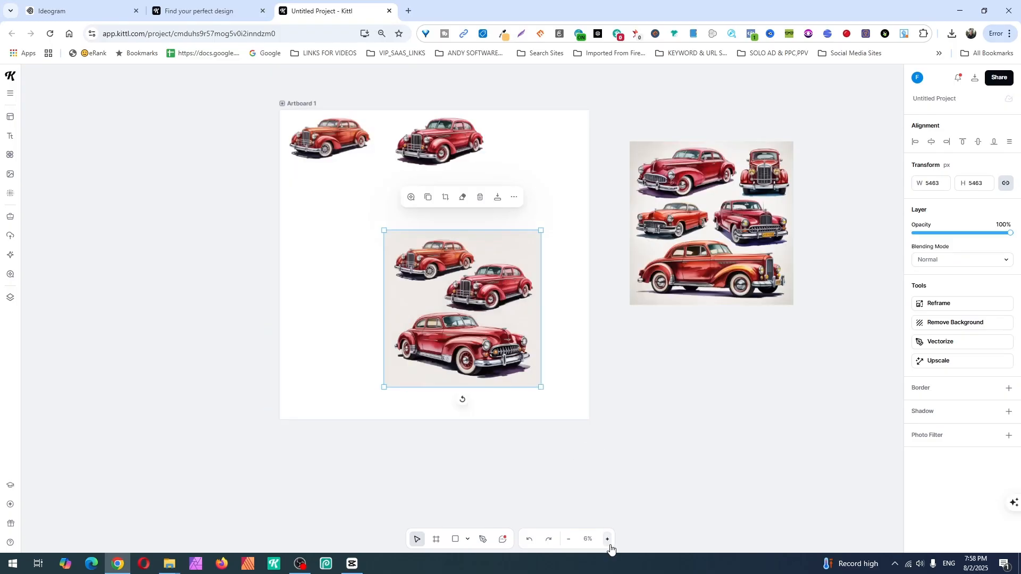
{"action": "left_click", "coordinate": [608, 541]}
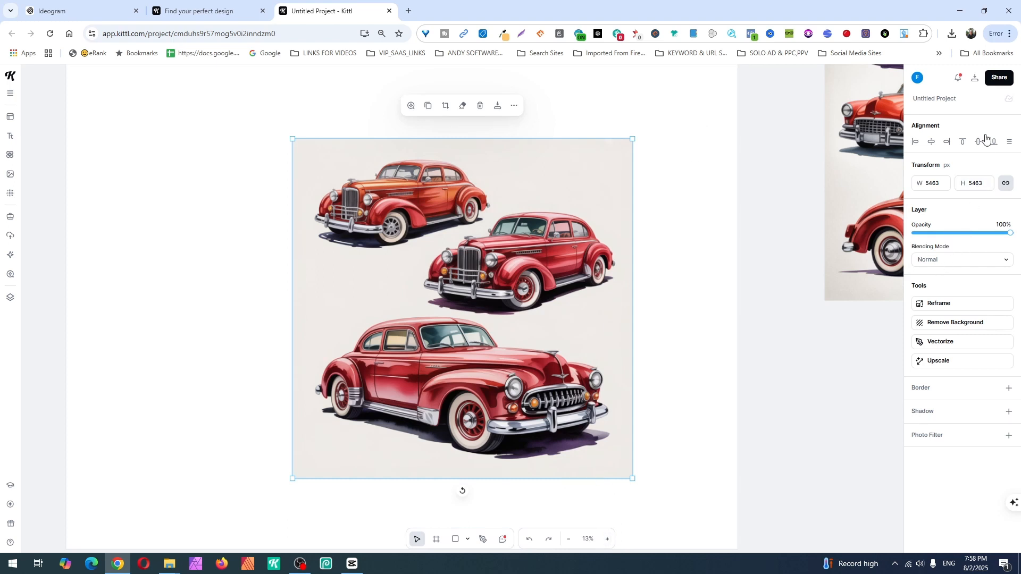
{"action": "left_click", "coordinate": [460, 108]}
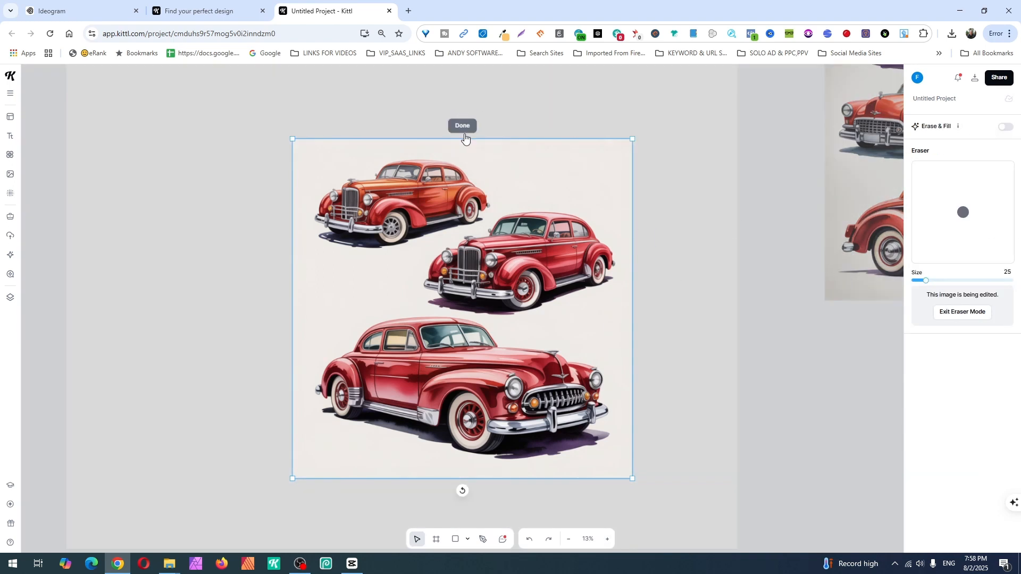
{"action": "left_click", "coordinate": [461, 127]}
{"action": "left_click", "coordinate": [960, 323]}
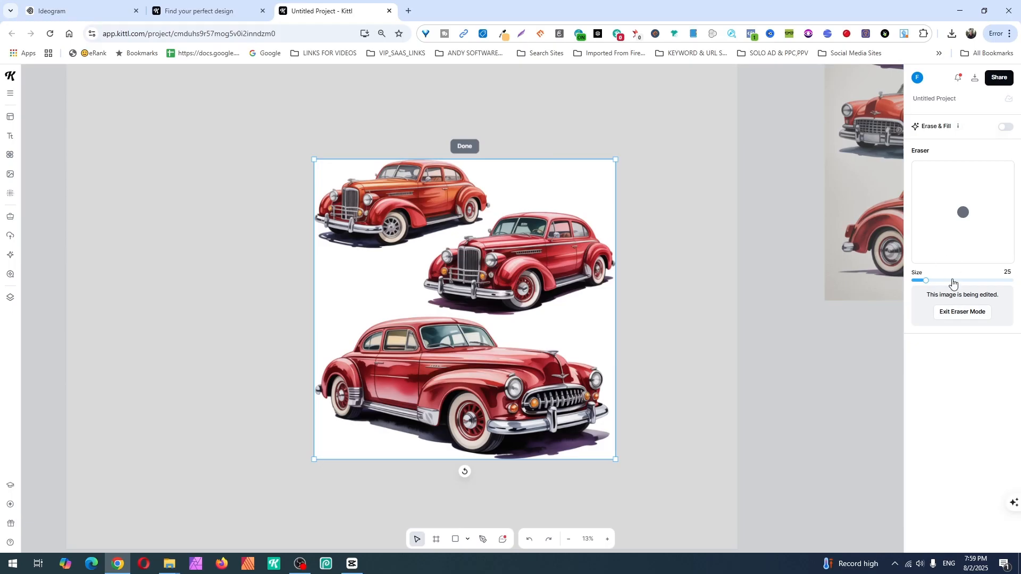
{"action": "left_click_drag", "start_coordinate": [976, 282], "coordinate": [1003, 286]}
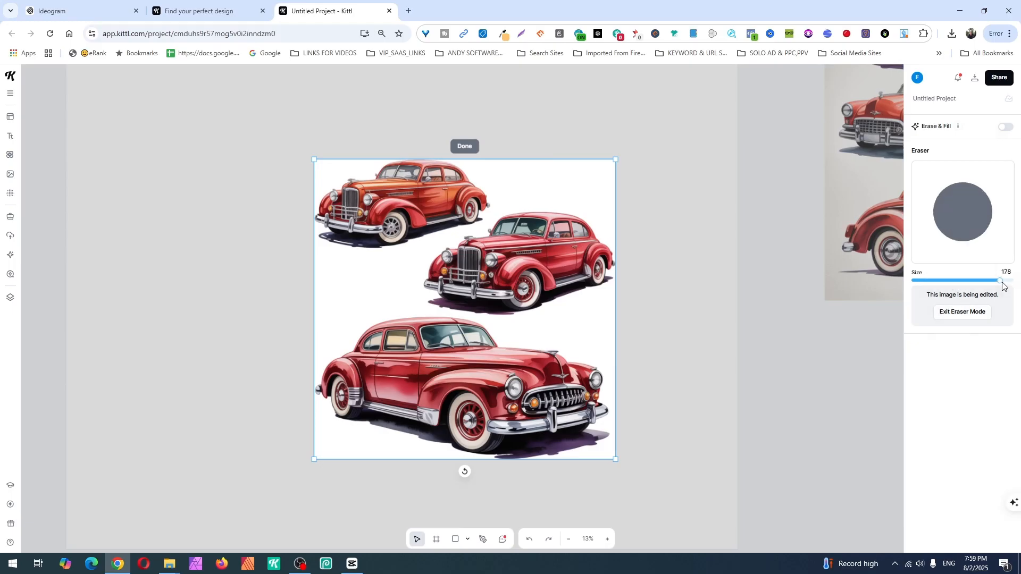
{"action": "mouse_move", "coordinate": [360, 178]}
{"action": "left_mouse_down"}
{"action": "mouse_move", "coordinate": [334, 193]}
{"action": "mouse_move", "coordinate": [329, 209]}
{"action": "mouse_move", "coordinate": [401, 211]}
{"action": "mouse_move", "coordinate": [408, 188]}
{"action": "mouse_move", "coordinate": [606, 189]}
{"action": "mouse_move", "coordinate": [606, 249]}
{"action": "mouse_move", "coordinate": [571, 273]}
{"action": "mouse_move", "coordinate": [476, 280]}
{"action": "mouse_move", "coordinate": [505, 266]}
{"action": "mouse_move", "coordinate": [505, 253]}
{"action": "mouse_move", "coordinate": [428, 238]}
{"action": "mouse_move", "coordinate": [520, 229]}
{"action": "mouse_move", "coordinate": [518, 252]}
{"action": "mouse_move", "coordinate": [543, 284]}
{"action": "mouse_move", "coordinate": [478, 304]}
{"action": "left_mouse_up"}
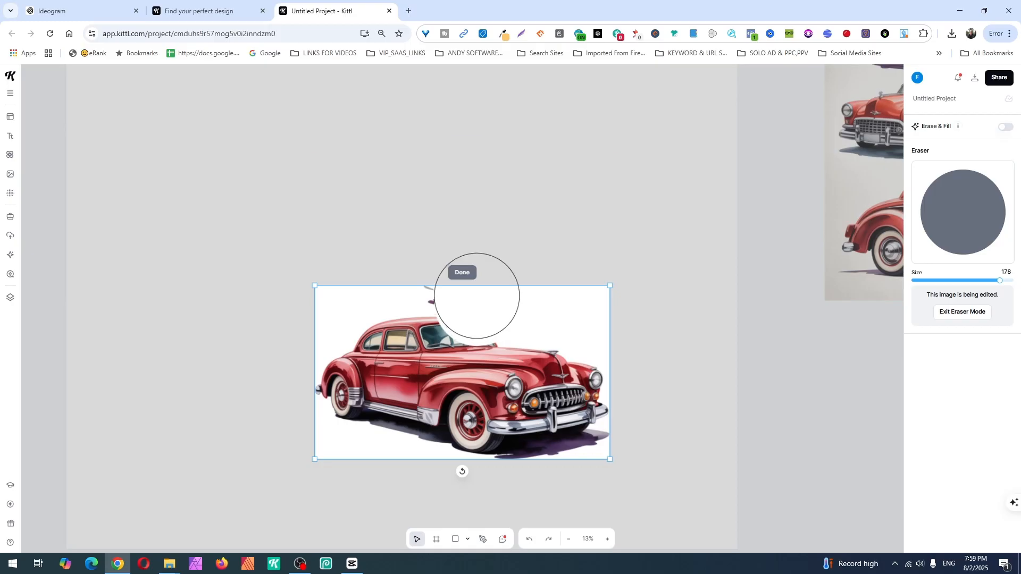
{"action": "key", "text": "ctrl+z"}
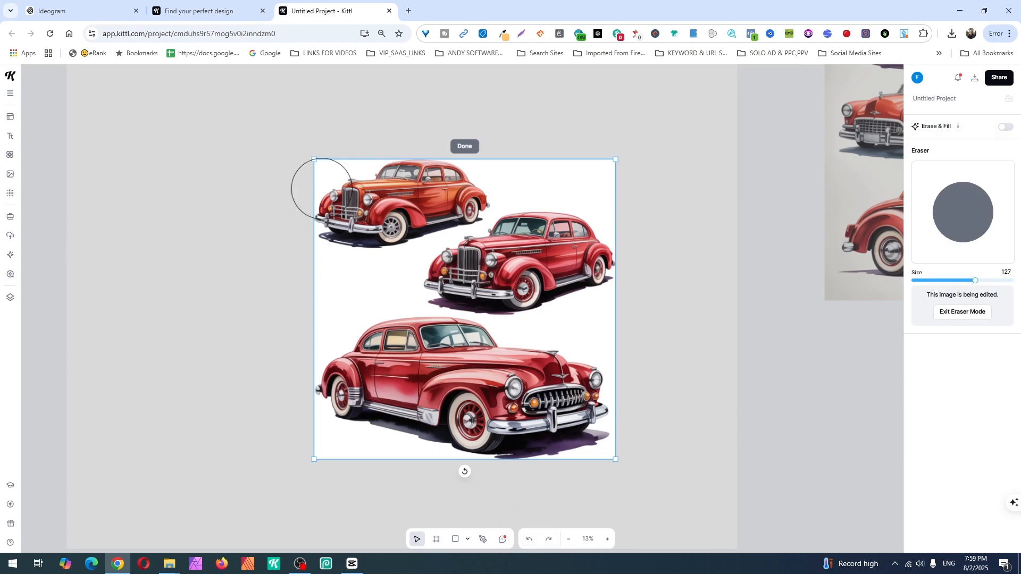
Erase the top and middle cars from the three-car image, enlarging the eraser size to 174 and leaving only the bottom car
{"action": "mouse_move", "coordinate": [287, 172]}
{"action": "left_mouse_down"}
{"action": "mouse_move", "coordinate": [333, 191]}
{"action": "mouse_move", "coordinate": [617, 173]}
{"action": "left_mouse_up"}
{"action": "left_click_drag", "start_coordinate": [975, 281], "coordinate": [998, 281]}
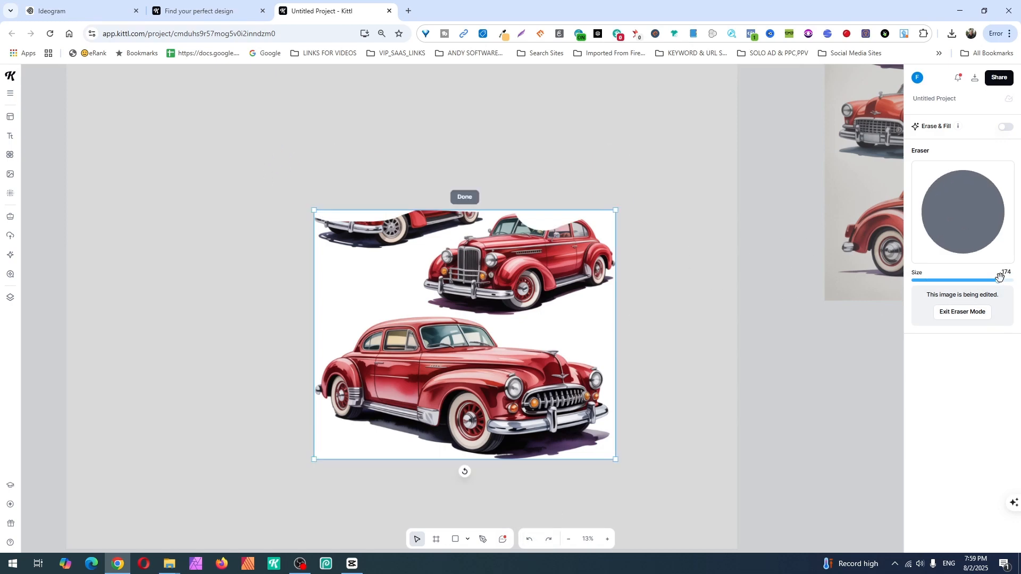
{"action": "left_click", "coordinate": [455, 268]}
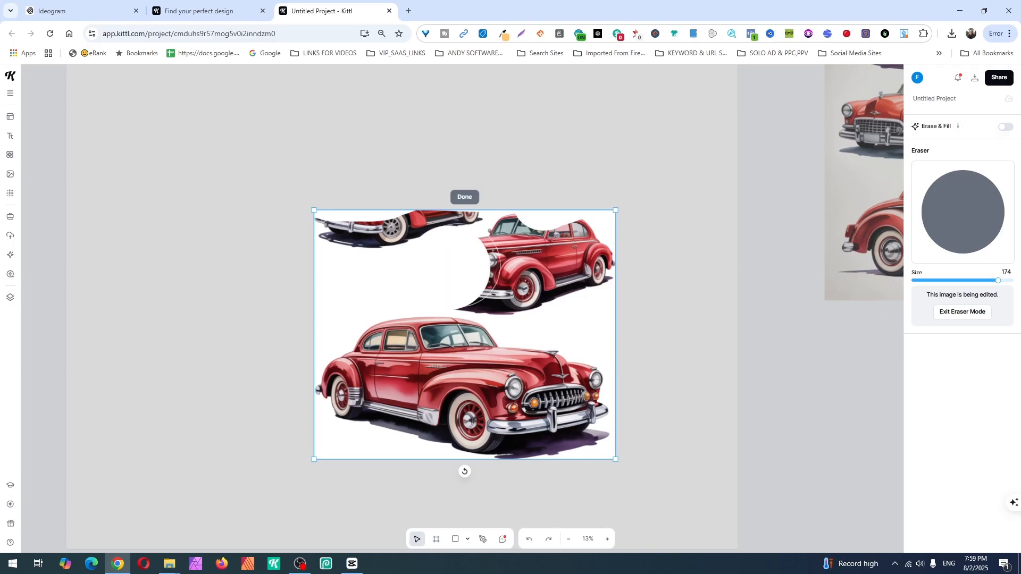
{"action": "mouse_move", "coordinate": [472, 272]}
{"action": "left_mouse_down"}
{"action": "mouse_move", "coordinate": [521, 284]}
{"action": "mouse_move", "coordinate": [531, 268]}
{"action": "mouse_move", "coordinate": [582, 267]}
{"action": "mouse_move", "coordinate": [601, 252]}
{"action": "mouse_move", "coordinate": [397, 239]}
{"action": "mouse_move", "coordinate": [308, 246]}
{"action": "left_mouse_up"}
{"action": "left_click", "coordinate": [462, 303]}
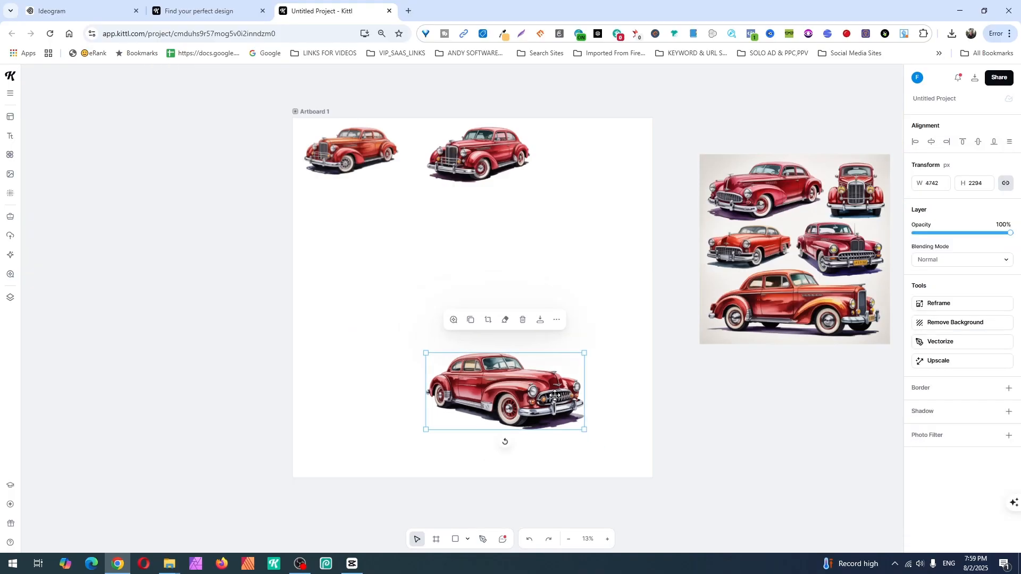
Rearrange the middle and bottom car cutouts on the artboard and move the five-car sheet to the empty canvas left of it
{"action": "left_click_drag", "start_coordinate": [473, 145], "coordinate": [377, 253]}
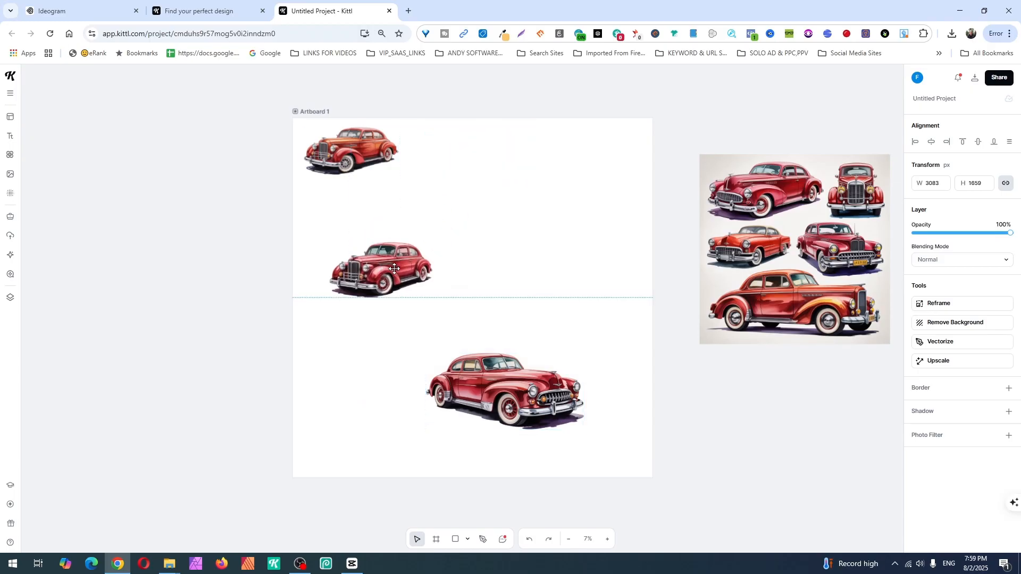
{"action": "left_click_drag", "start_coordinate": [543, 420], "coordinate": [531, 147]}
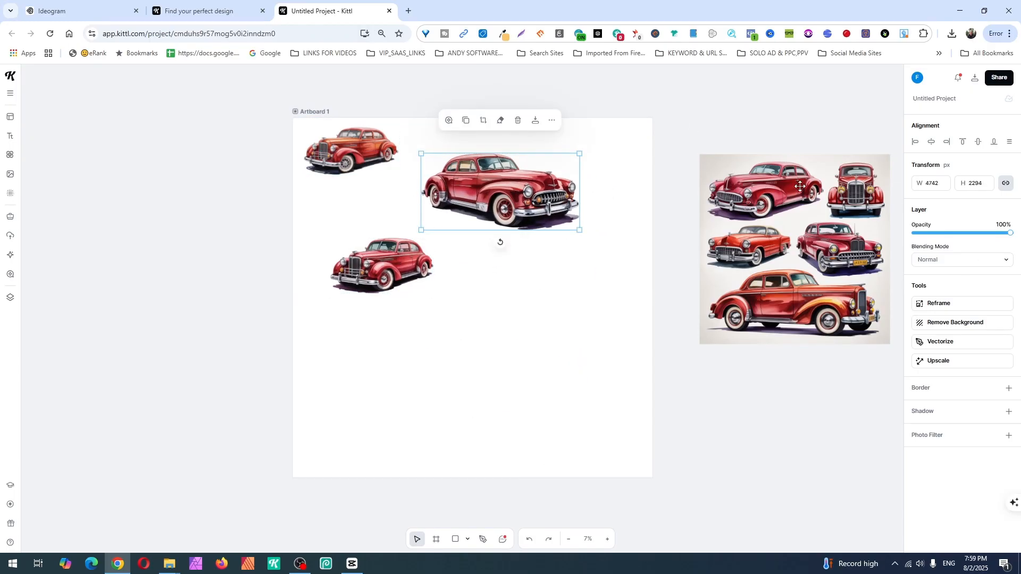
{"action": "left_click_drag", "start_coordinate": [768, 187], "coordinate": [95, 149]}
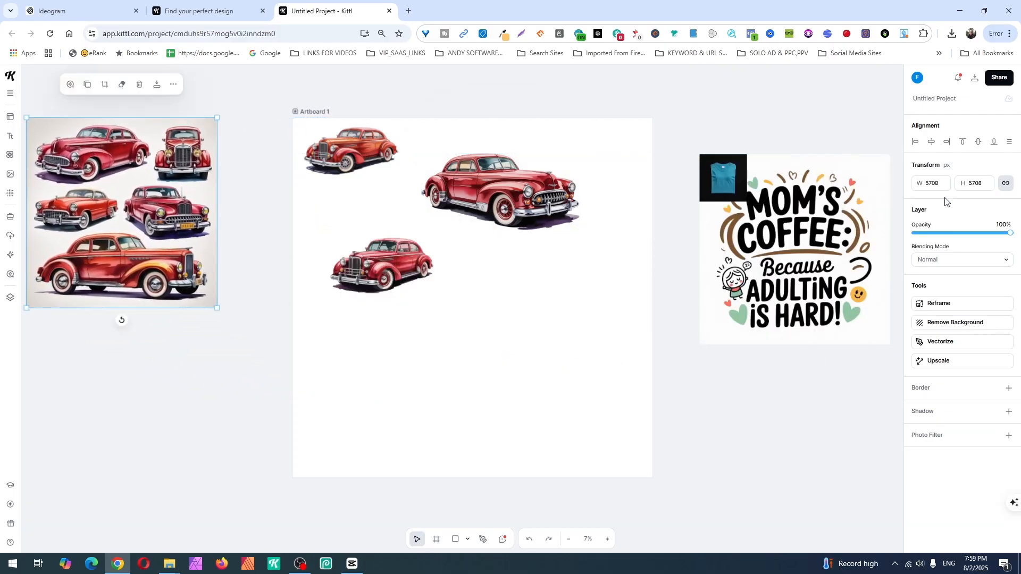
Move all three cut-out cars off the artboard to the empty canvas above it
{"action": "scroll", "coordinate": [647, 302], "scroll_direction": "up", "scroll_amount": 4}
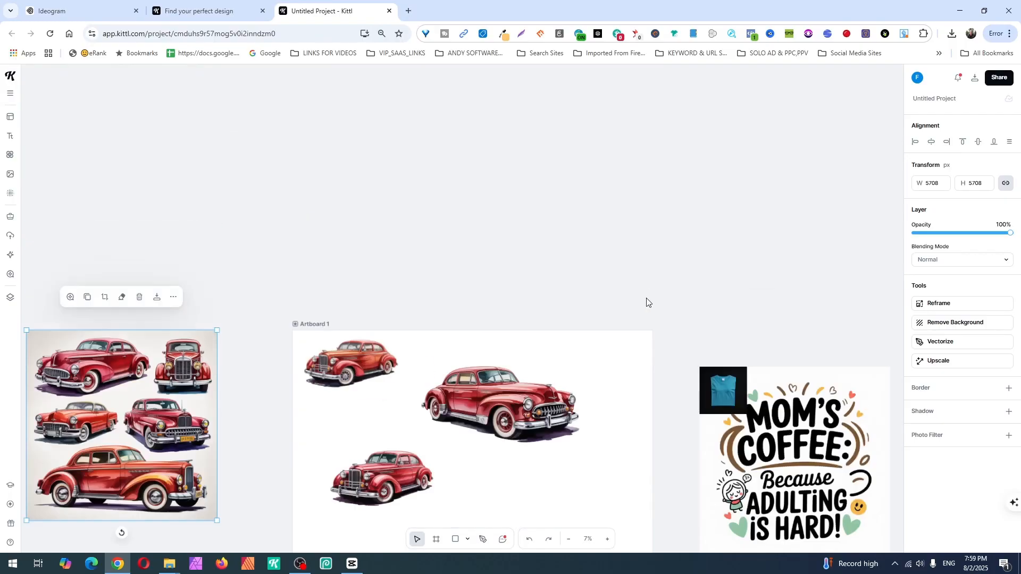
{"action": "left_click", "coordinate": [505, 453]}
{"action": "left_click_drag", "start_coordinate": [505, 454], "coordinate": [529, 147]}
{"action": "left_click_drag", "start_coordinate": [400, 359], "coordinate": [322, 203]}
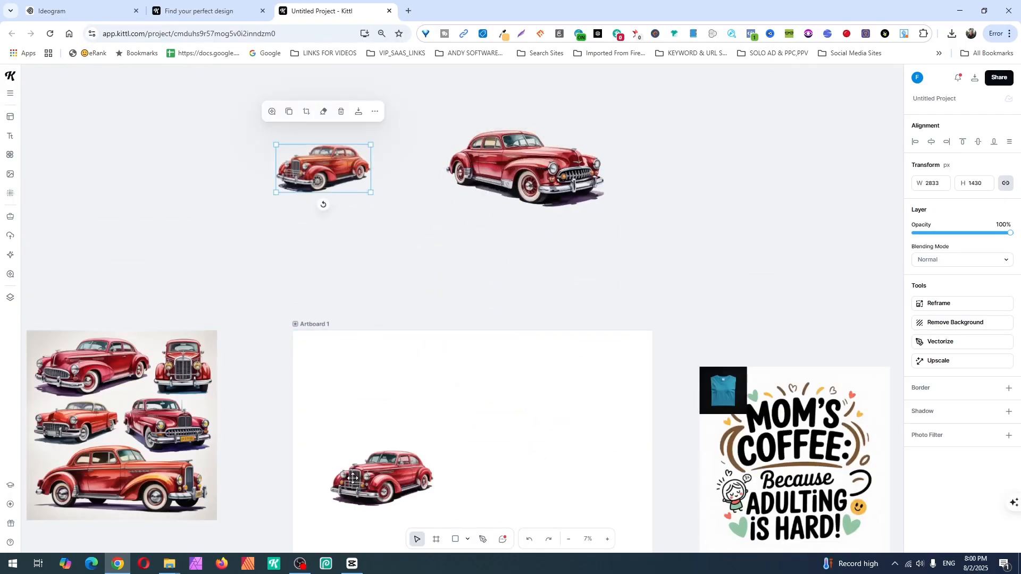
{"action": "left_click", "coordinate": [386, 487]}
{"action": "left_click_drag", "start_coordinate": [386, 487], "coordinate": [398, 236]}
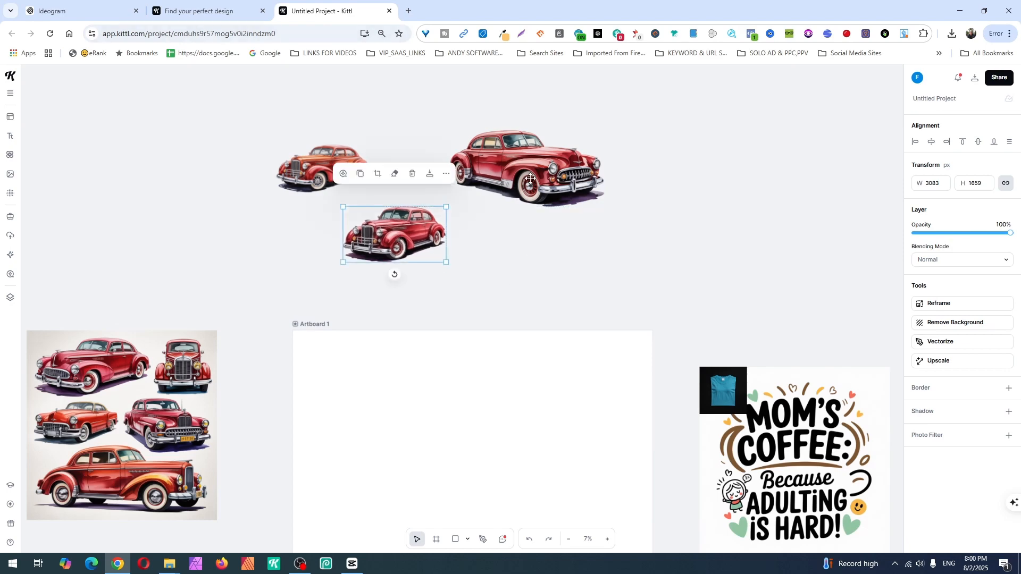
{"action": "scroll", "coordinate": [555, 261], "scroll_direction": "down", "scroll_amount": 4}
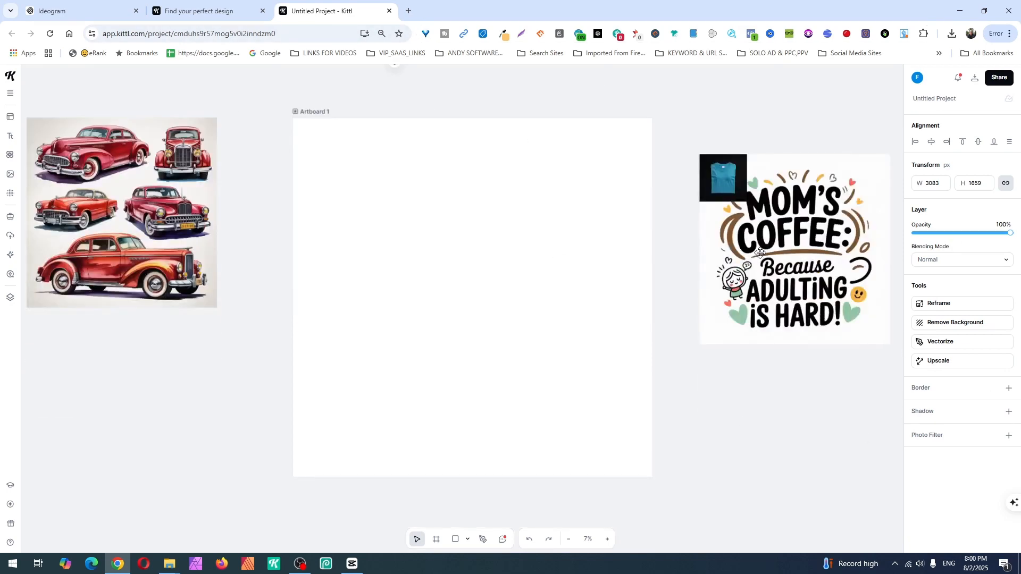
Enlarge the MOM'S COFFEE design to about 7475 × 7475 px, remove its background and place it on the artboard
{"action": "left_click_drag", "start_coordinate": [794, 244], "coordinate": [474, 277]}
{"action": "left_click_drag", "start_coordinate": [381, 379], "coordinate": [323, 437]}
{"action": "left_click_drag", "start_coordinate": [494, 290], "coordinate": [793, 344]}
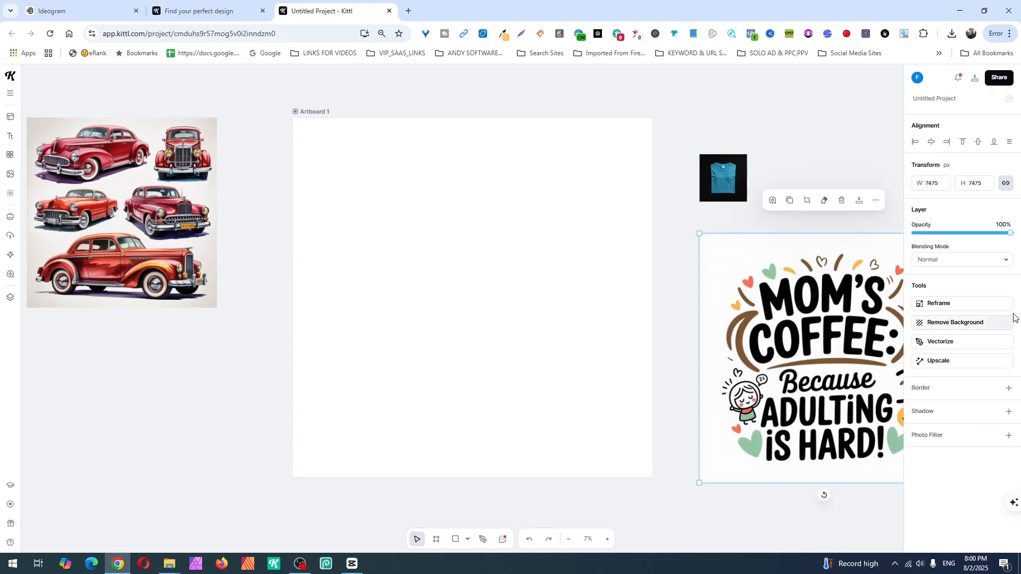
{"action": "left_click", "coordinate": [994, 325]}
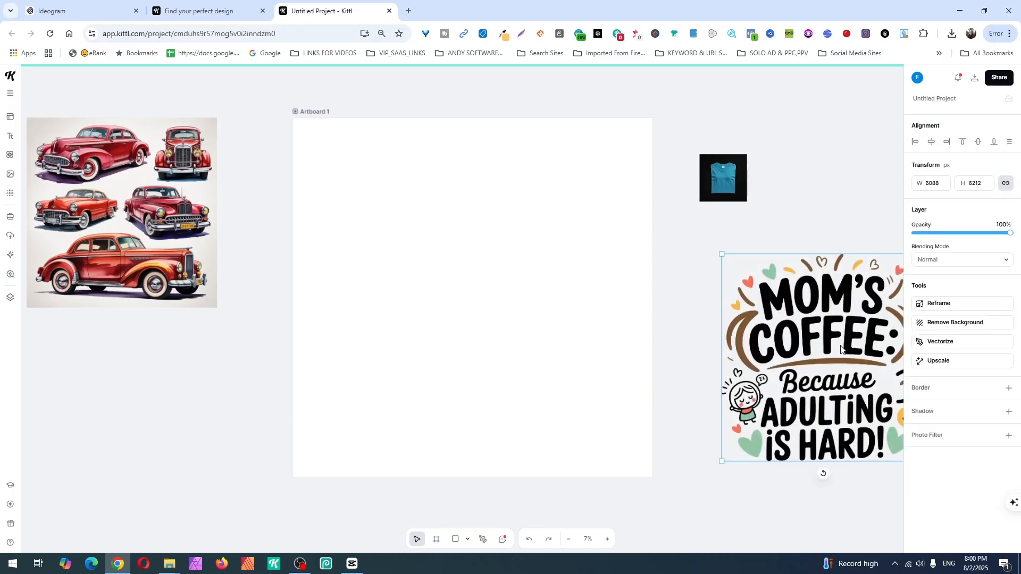
{"action": "left_click_drag", "start_coordinate": [841, 343], "coordinate": [464, 250]}
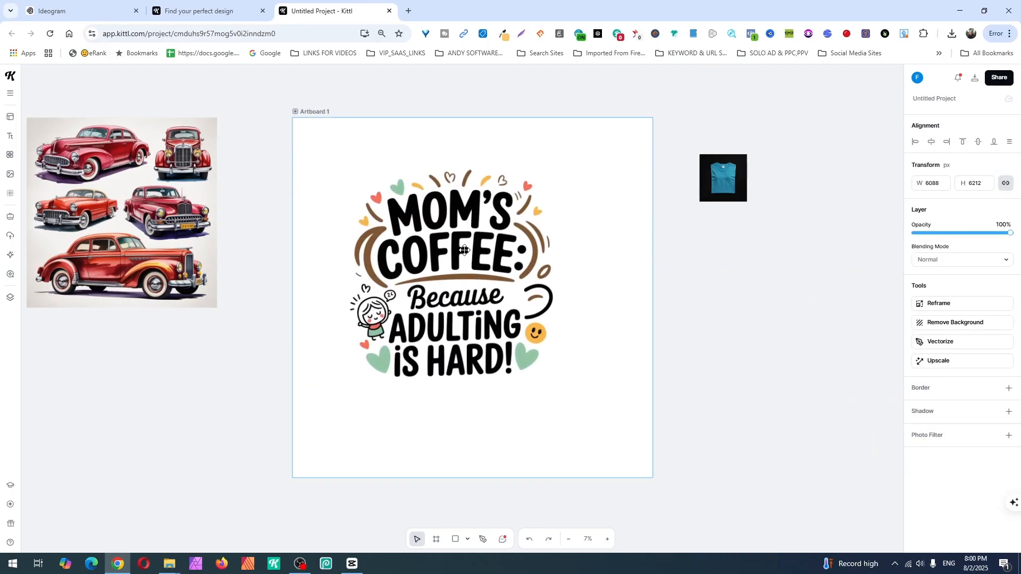
Examine the background-free MOM'S COFFEE design up close, checking its edges, lettering and small illustrations
{"action": "double_click", "coordinate": [477, 258]}
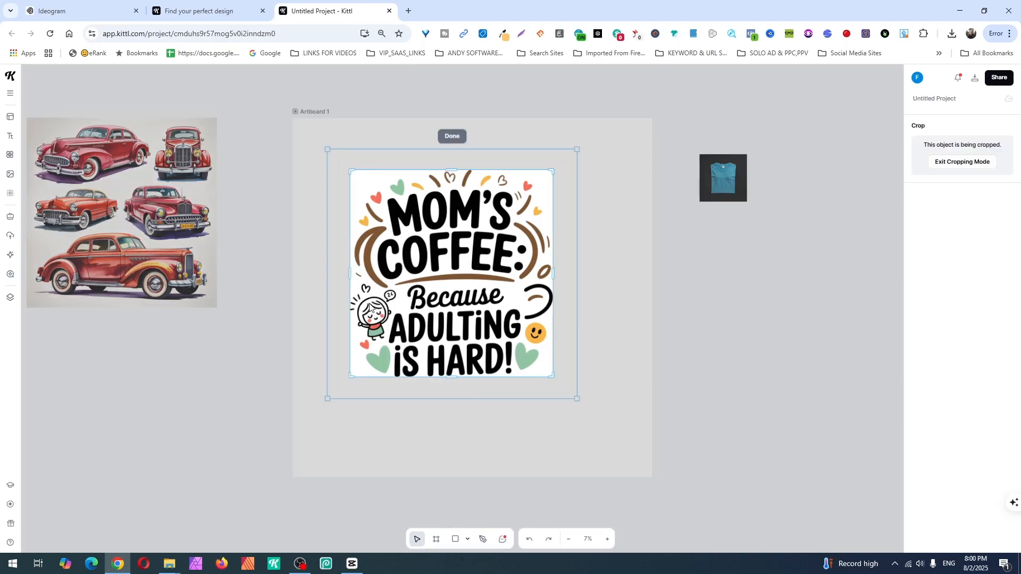
{"action": "scroll", "coordinate": [369, 307], "scroll_direction": "up", "scroll_amount": 5}
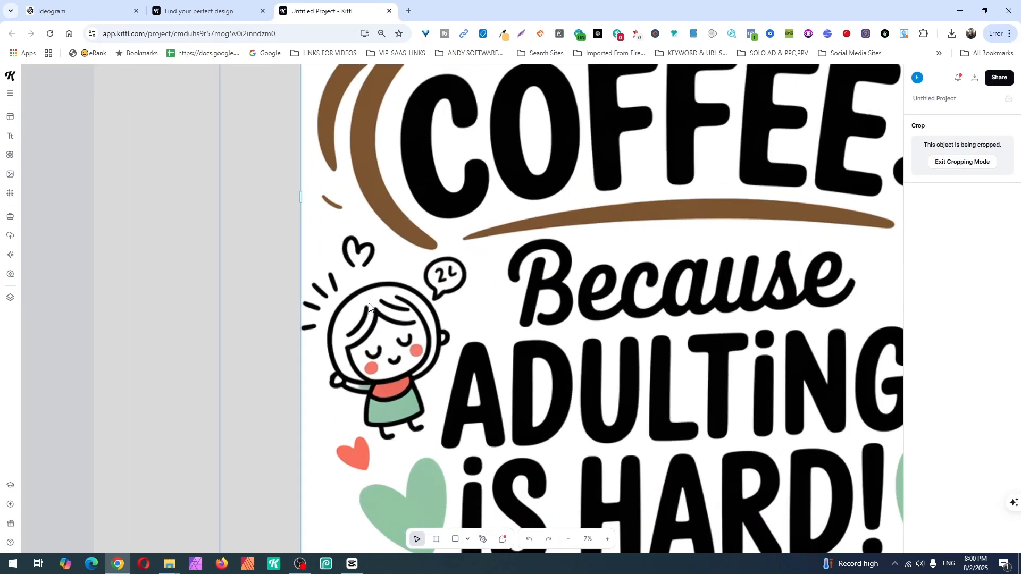
{"action": "scroll", "coordinate": [556, 316], "scroll_direction": "up", "scroll_amount": 5}
{"action": "left_click_drag", "start_coordinate": [676, 263], "coordinate": [673, 259]}
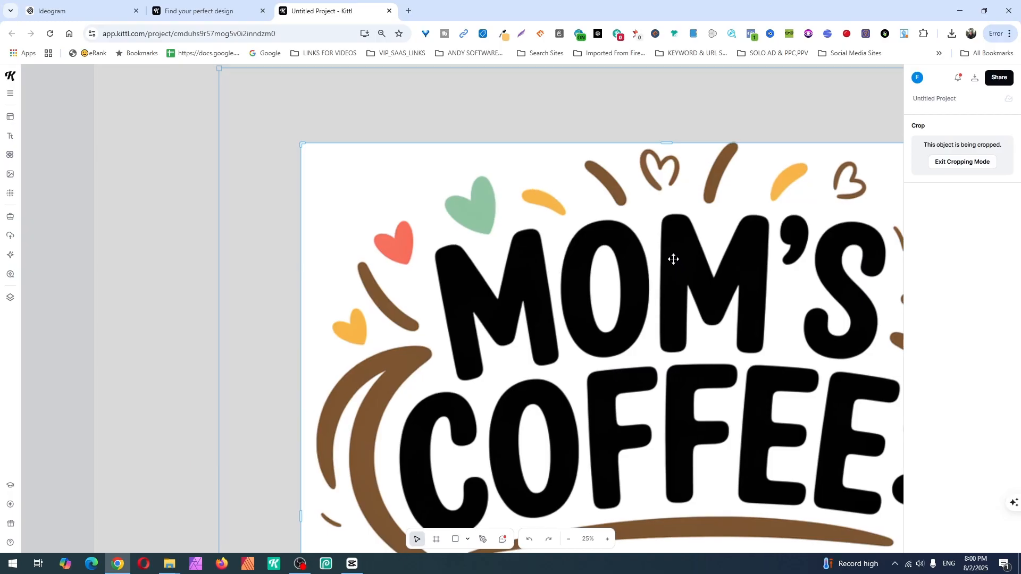
{"action": "scroll", "coordinate": [676, 260], "scroll_direction": "down", "scroll_amount": 2}
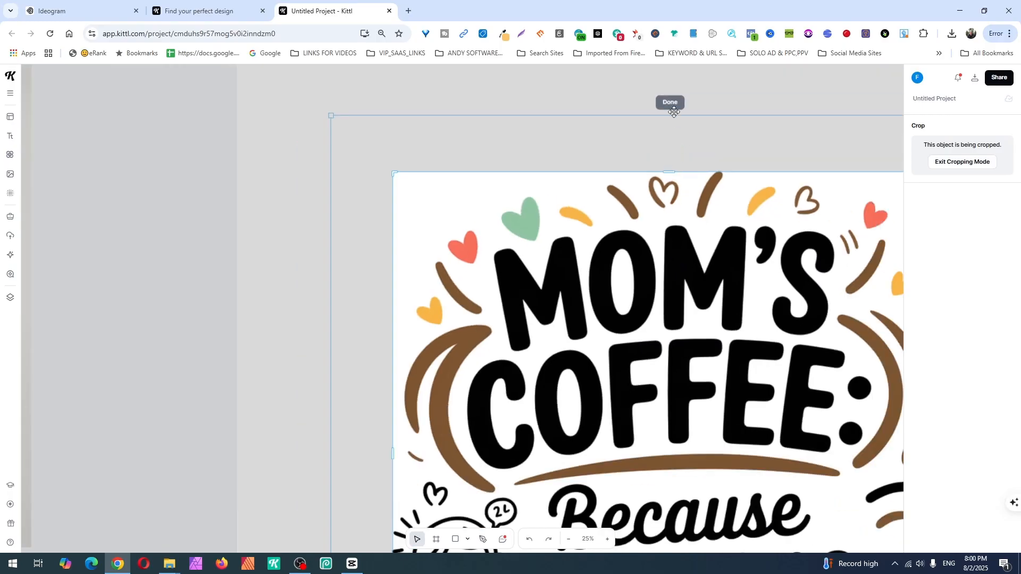
{"action": "scroll", "coordinate": [536, 322], "scroll_direction": "down", "scroll_amount": 4}
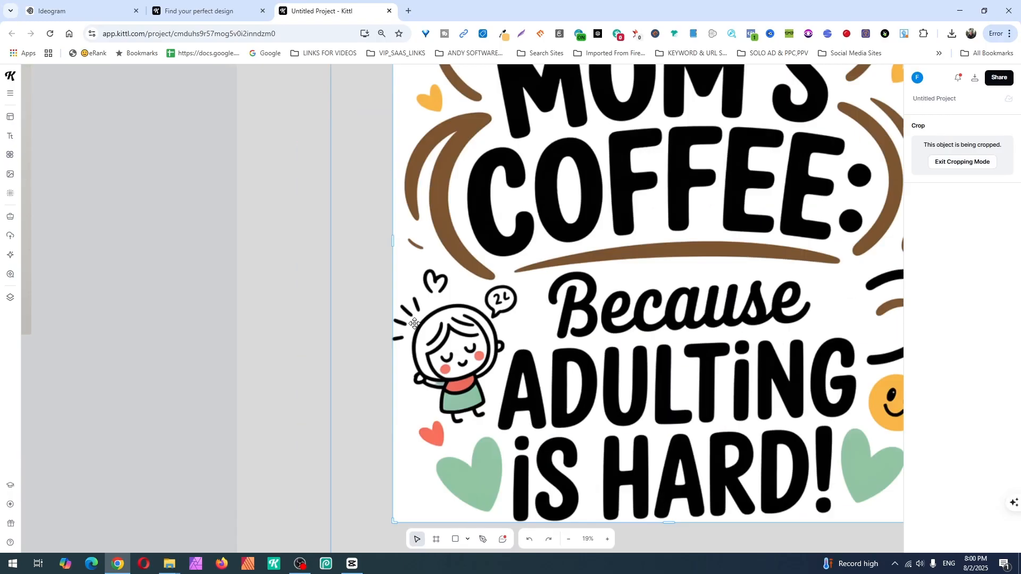
{"action": "scroll", "coordinate": [554, 420], "scroll_direction": "up", "scroll_amount": 4}
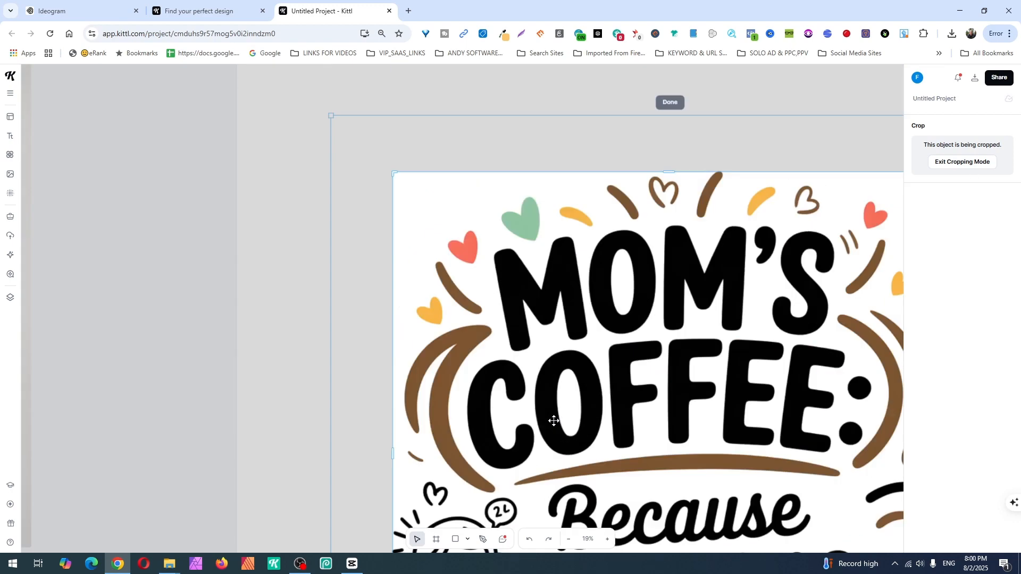
{"action": "key", "text": "Return"}
Erase the little girl with her speech bubble, outlined heart and rays from the design with eraser size 127
{"action": "left_click_drag", "start_coordinate": [576, 471], "coordinate": [580, 469]}
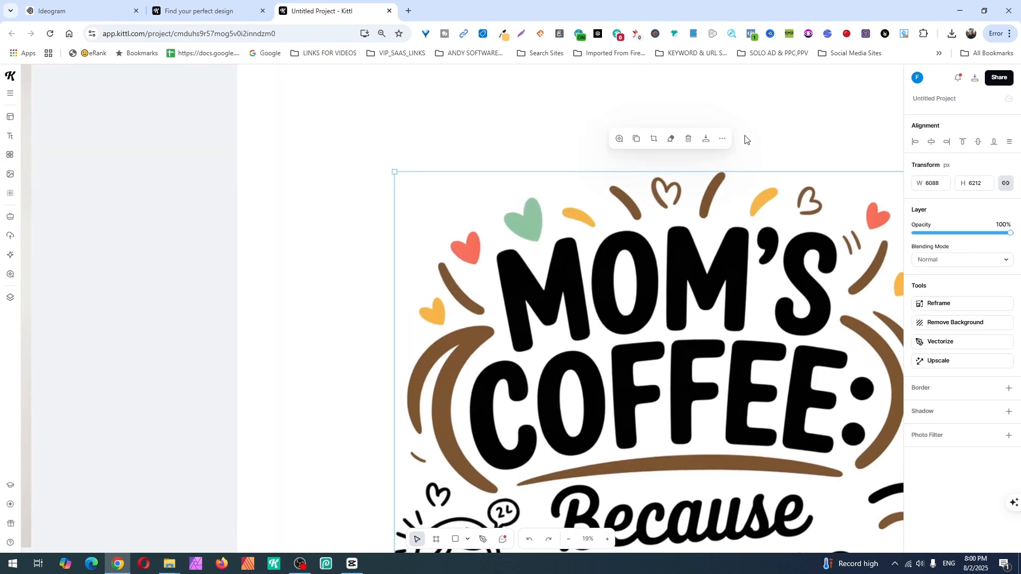
{"action": "left_click", "coordinate": [670, 139]}
{"action": "scroll", "coordinate": [496, 381], "scroll_direction": "down", "scroll_amount": 4}
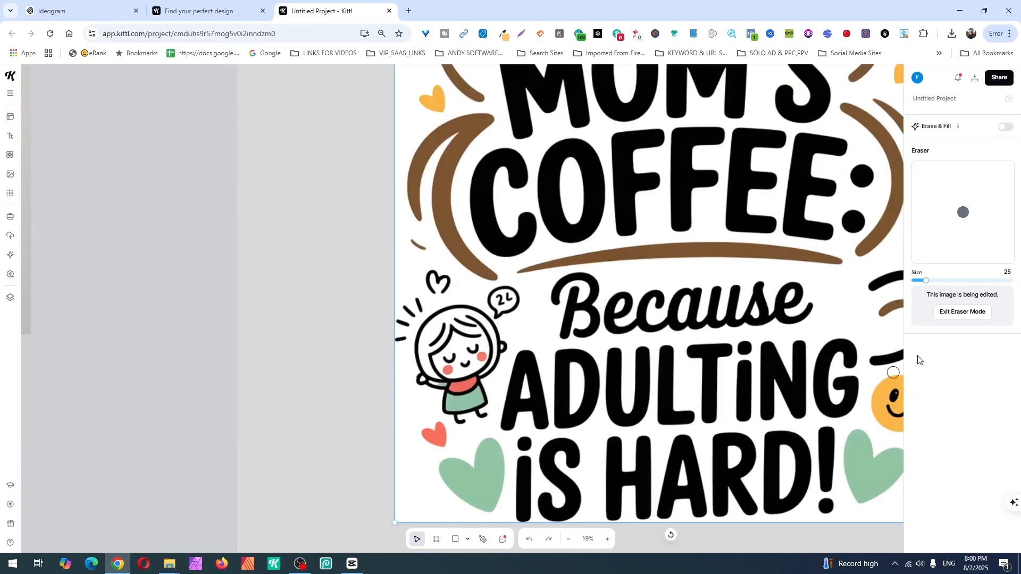
{"action": "left_click", "coordinate": [975, 280]}
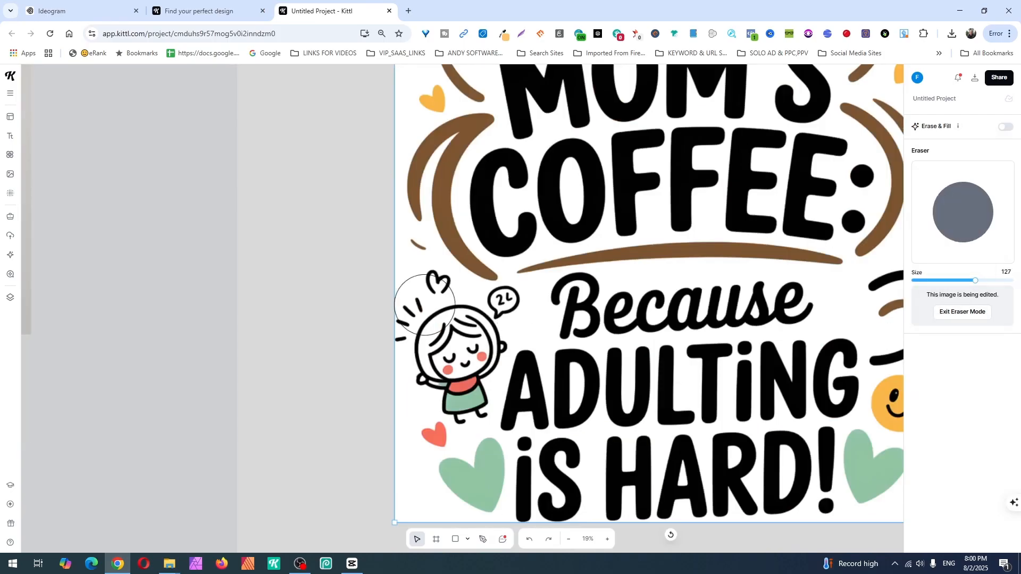
{"action": "mouse_move", "coordinate": [425, 305]}
{"action": "left_mouse_down"}
{"action": "mouse_move", "coordinate": [429, 281]}
{"action": "mouse_move", "coordinate": [412, 319]}
{"action": "mouse_move", "coordinate": [431, 369]}
{"action": "mouse_move", "coordinate": [452, 372]}
{"action": "mouse_move", "coordinate": [471, 319]}
{"action": "mouse_move", "coordinate": [491, 314]}
{"action": "mouse_move", "coordinate": [481, 337]}
{"action": "mouse_move", "coordinate": [496, 304]}
{"action": "mouse_move", "coordinate": [506, 312]}
{"action": "mouse_move", "coordinate": [456, 388]}
{"action": "mouse_move", "coordinate": [470, 392]}
{"action": "left_mouse_up"}
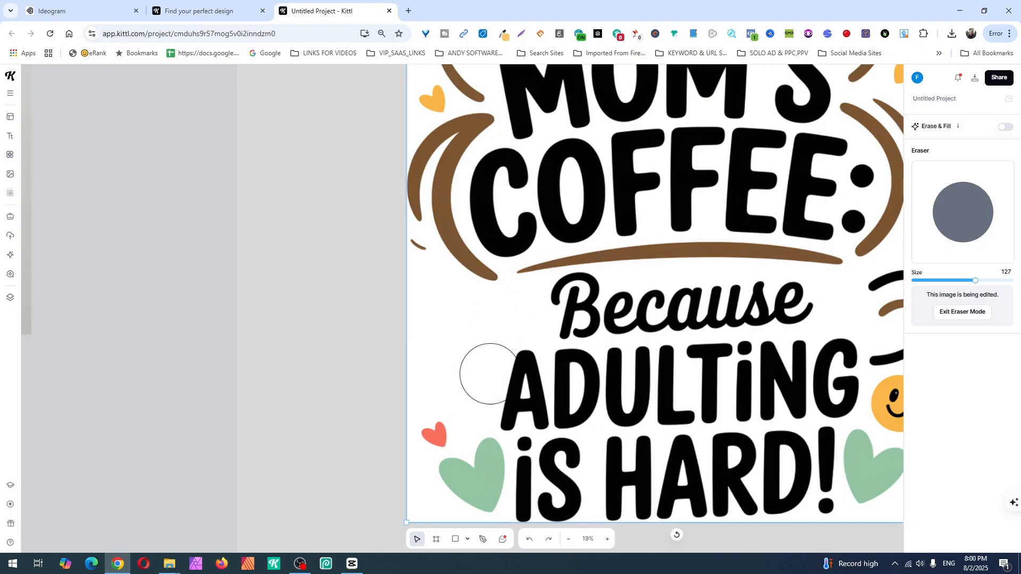
{"action": "scroll", "coordinate": [584, 194], "scroll_direction": "up", "scroll_amount": 4}
{"action": "left_click", "coordinate": [671, 158]}
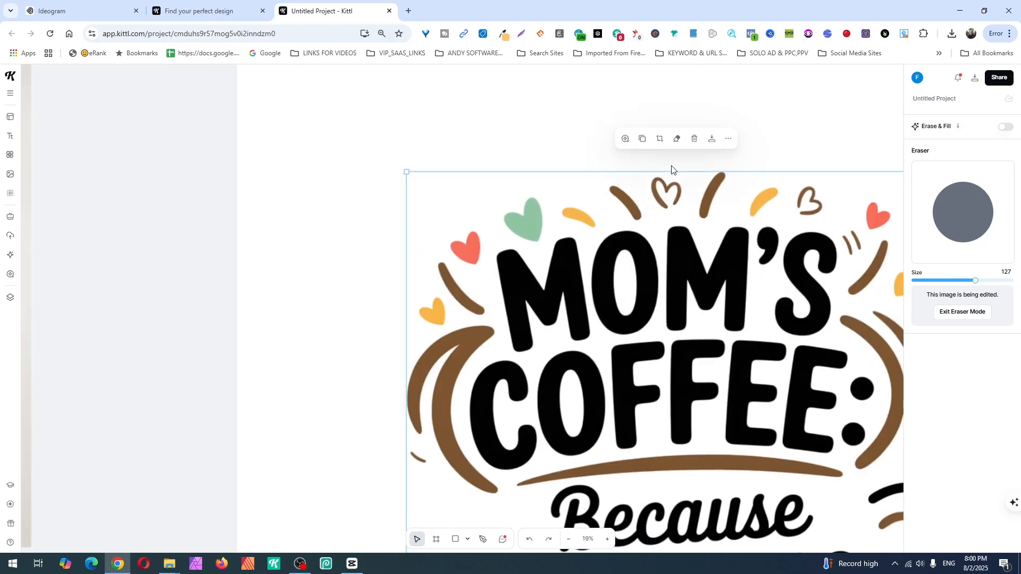
Enlarge the MOM'S COFFEE design to about 9594 × 10006 px and centre it horizontally on the artboard
{"action": "scroll", "coordinate": [662, 168], "scroll_direction": "down", "scroll_amount": 5}
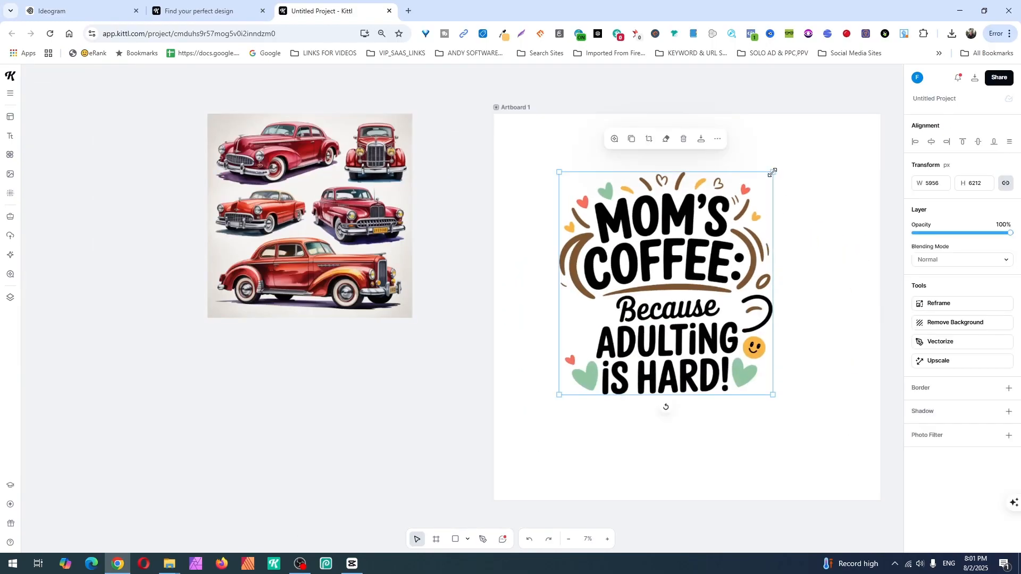
{"action": "left_click_drag", "start_coordinate": [773, 172], "coordinate": [829, 143]}
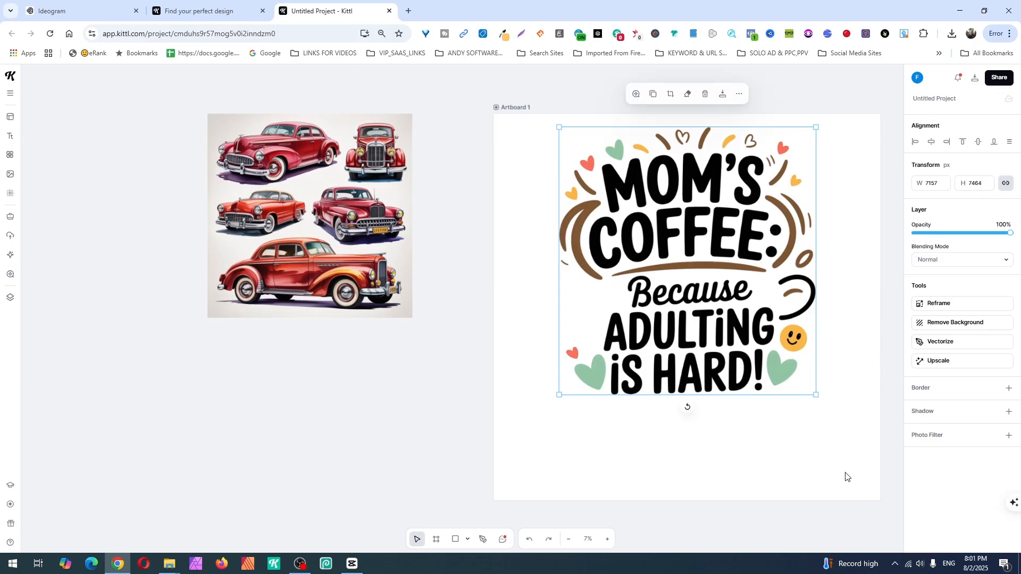
{"action": "left_click_drag", "start_coordinate": [817, 394], "coordinate": [871, 453]}
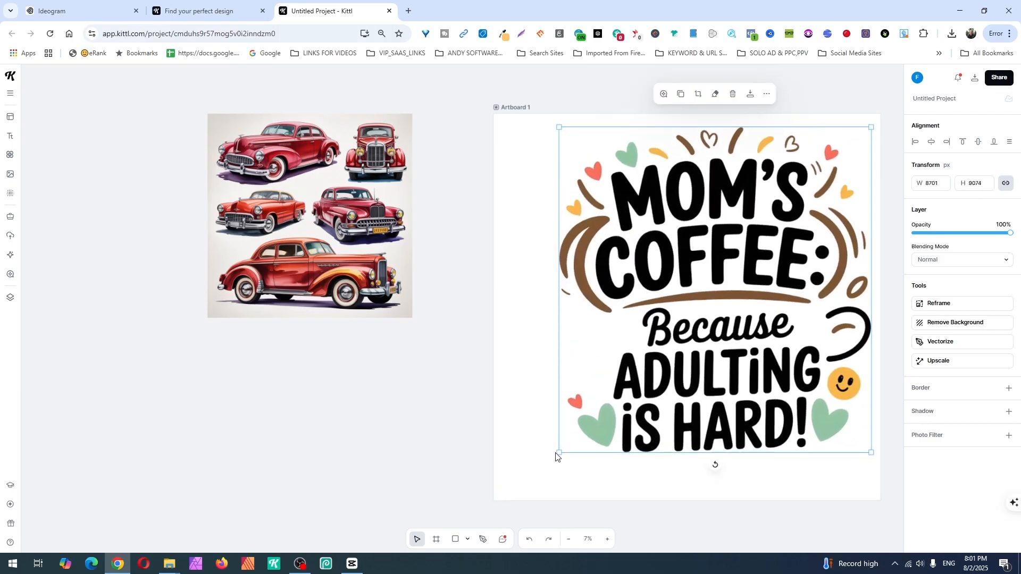
{"action": "left_click_drag", "start_coordinate": [559, 453], "coordinate": [527, 486]}
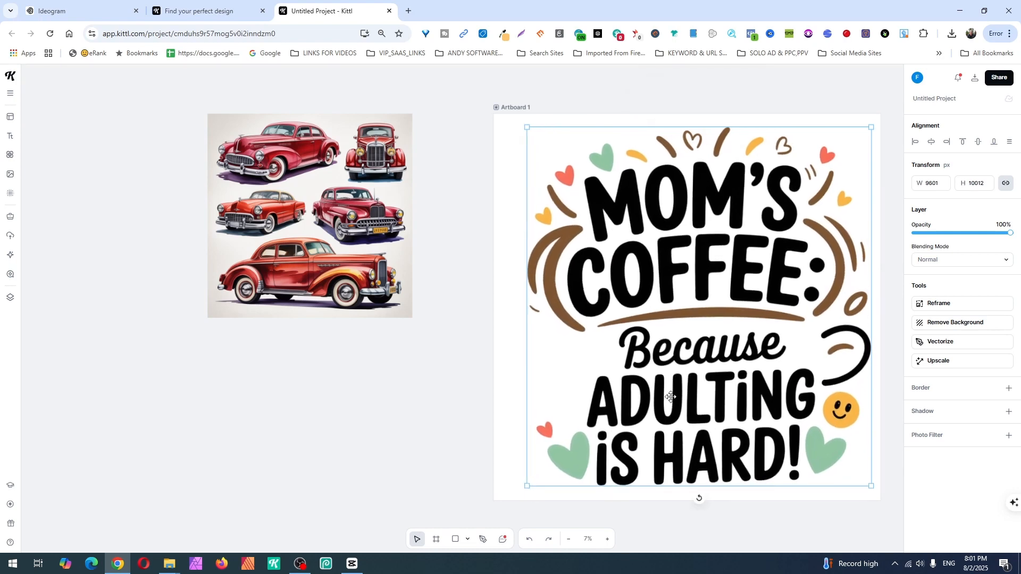
{"action": "left_click_drag", "start_coordinate": [742, 279], "coordinate": [737, 273]}
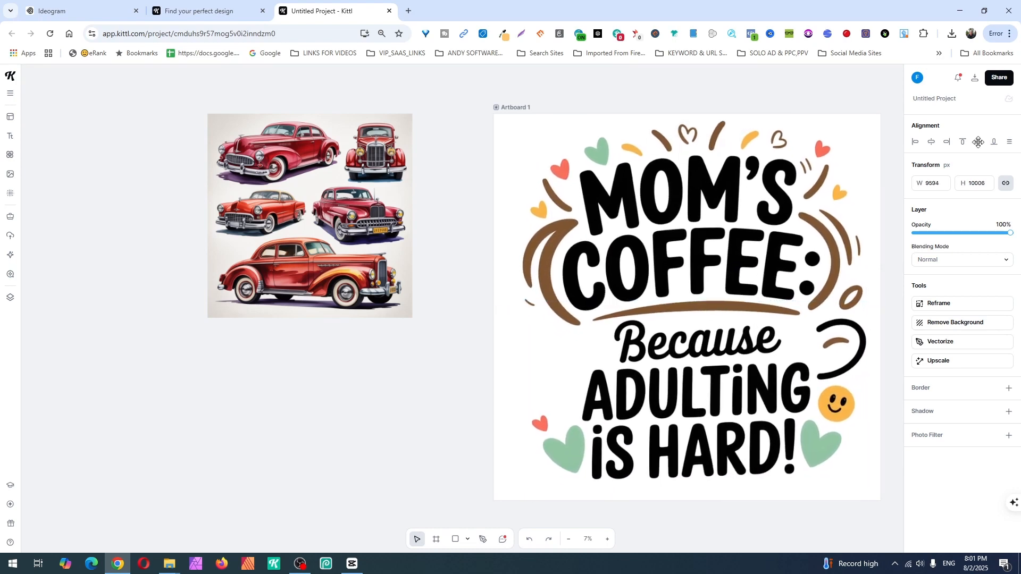
{"action": "left_click", "coordinate": [930, 143]}
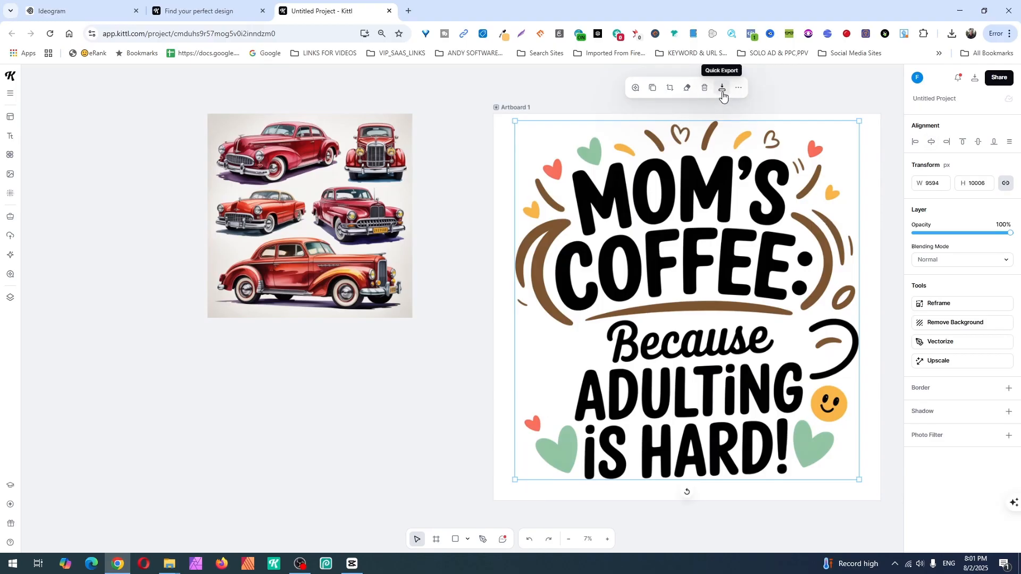
Download Artboard 1 as a 5000 × 5000 px PNG at 300 dpi with Remove Background and Optimize Quality enabled
{"action": "left_click", "coordinate": [976, 79]}
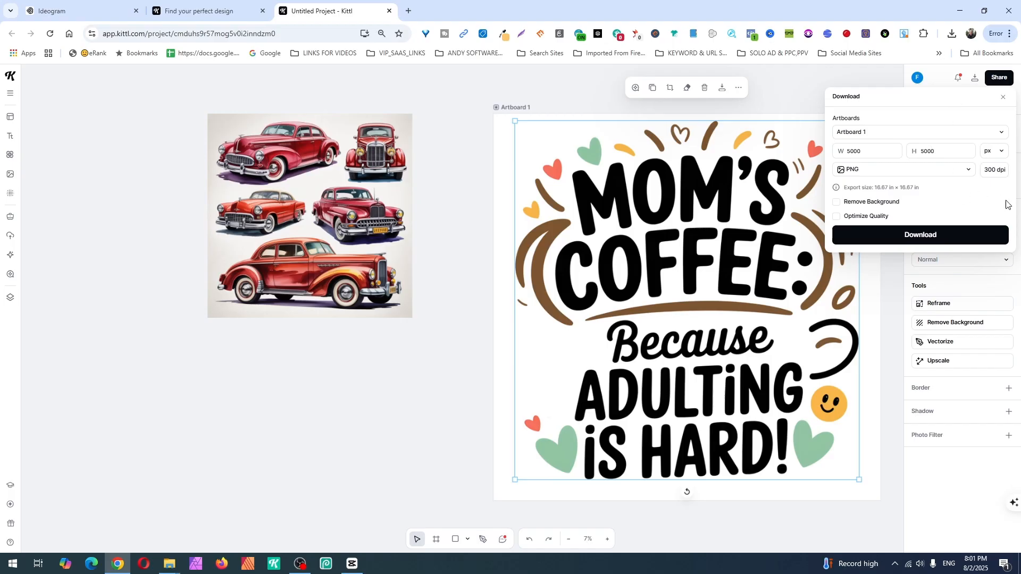
{"action": "left_click", "coordinate": [922, 236]}
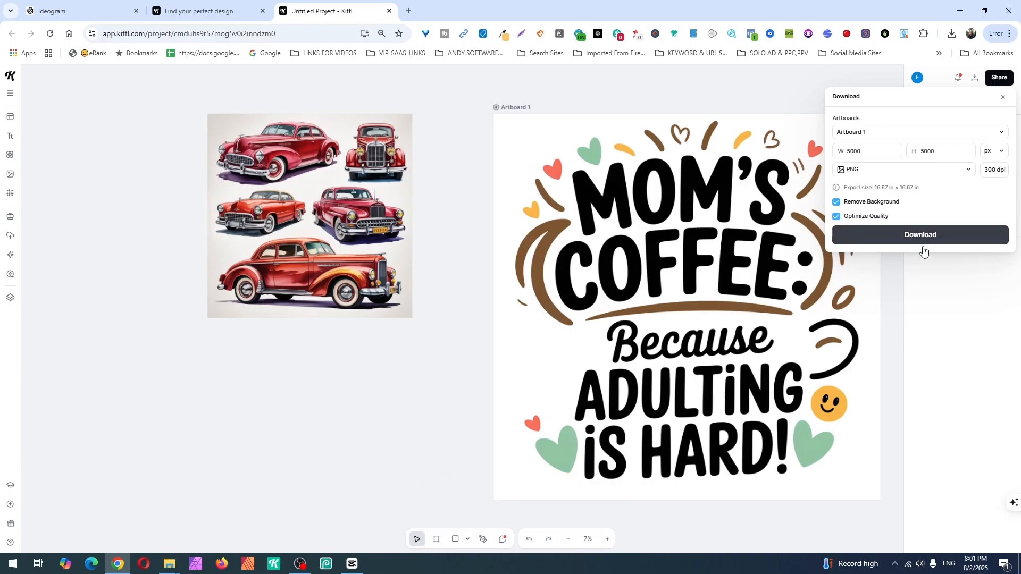
Save the exported MOM'S COFFEE design as Untitled Project.png in the YT_Videos folder and check the saved image
{"action": "left_click", "coordinate": [946, 241]}
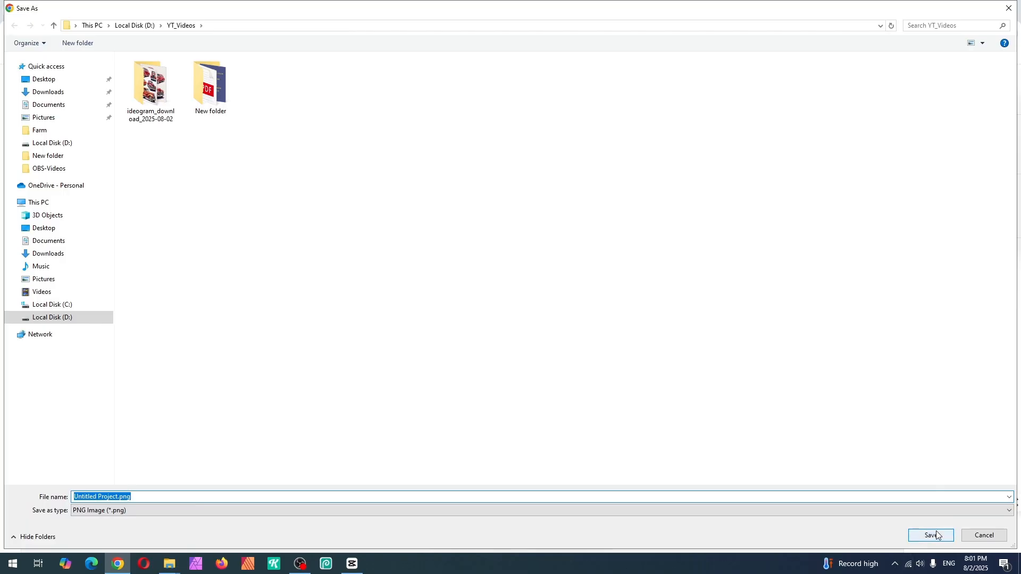
{"action": "left_click", "coordinate": [932, 537]}
{"action": "left_click", "coordinate": [923, 61]}
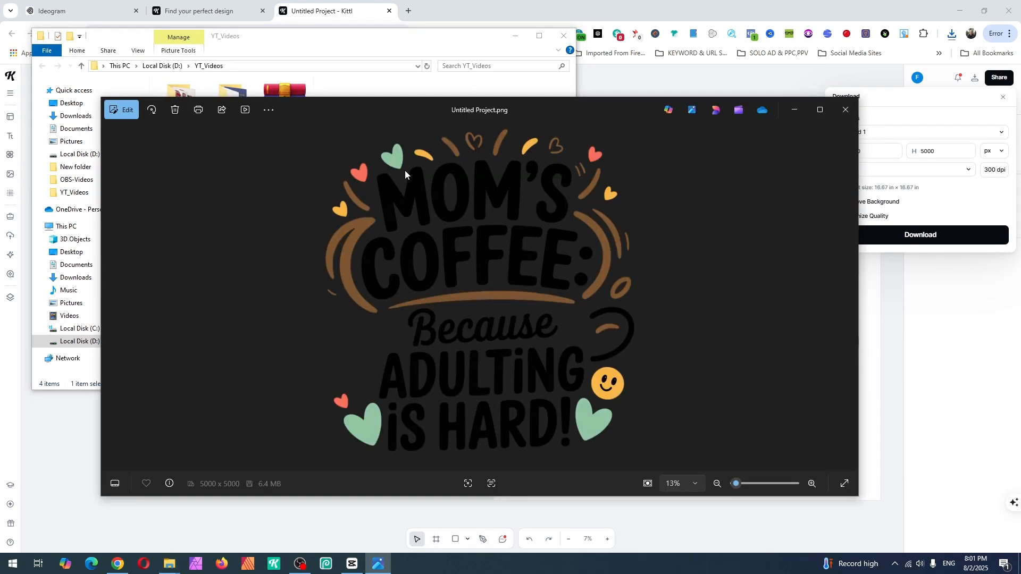
{"action": "left_click", "coordinate": [846, 110]}
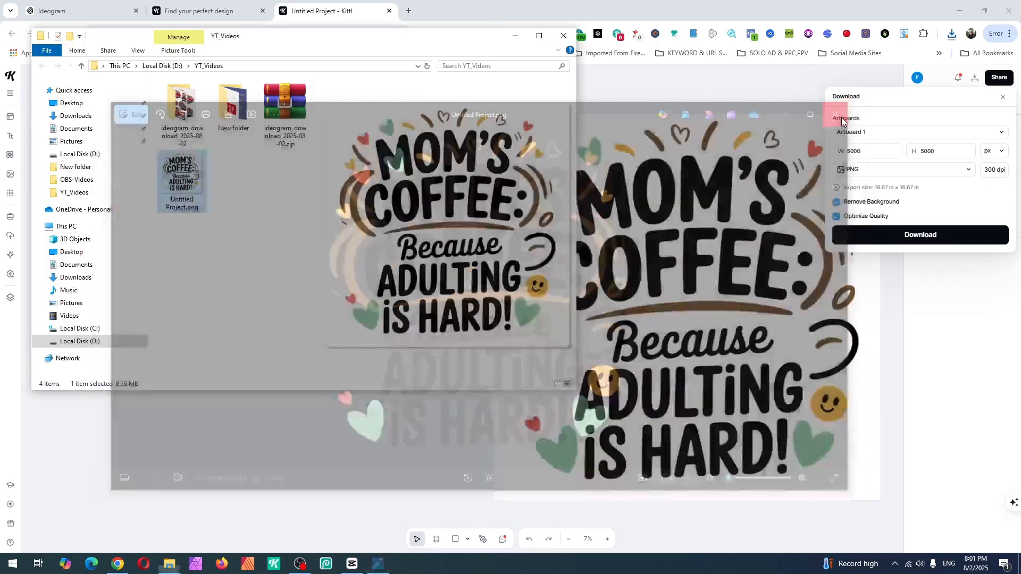
{"action": "left_click", "coordinate": [625, 95]}
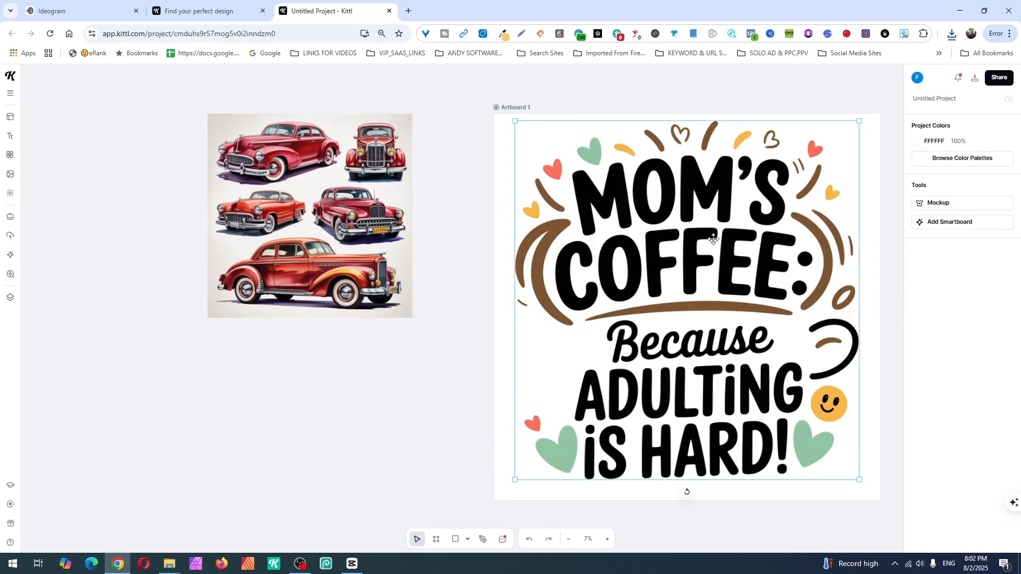
Move the MOM'S COFFEE design off the artboard and place the background-free dark red car on it
{"action": "left_click_drag", "start_coordinate": [716, 244], "coordinate": [8, 230]}
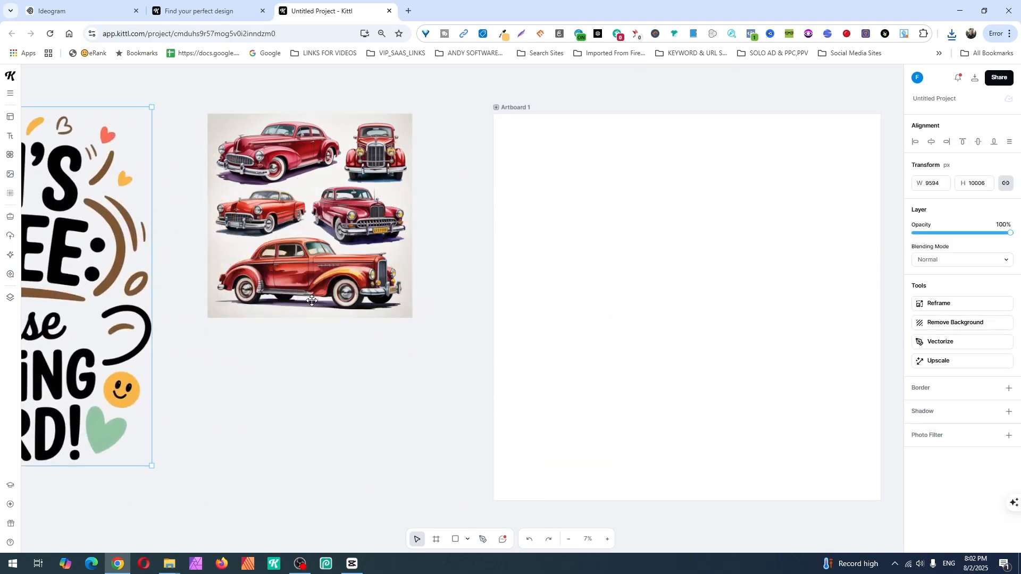
{"action": "scroll", "coordinate": [488, 226], "scroll_direction": "up", "scroll_amount": 4}
{"action": "left_click_drag", "start_coordinate": [772, 339], "coordinate": [742, 403]}
{"action": "scroll", "coordinate": [742, 403], "scroll_direction": "down", "scroll_amount": 6}
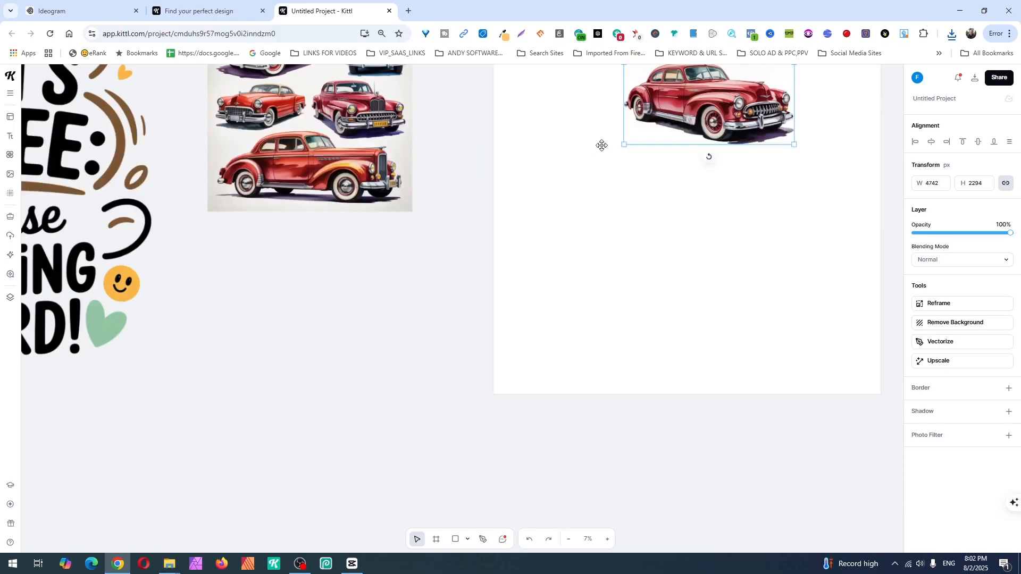
Enlarge the red car to about 9679 × 4681 px and centre it horizontally and vertically on the artboard
{"action": "left_click_drag", "start_coordinate": [623, 149], "coordinate": [556, 212]}
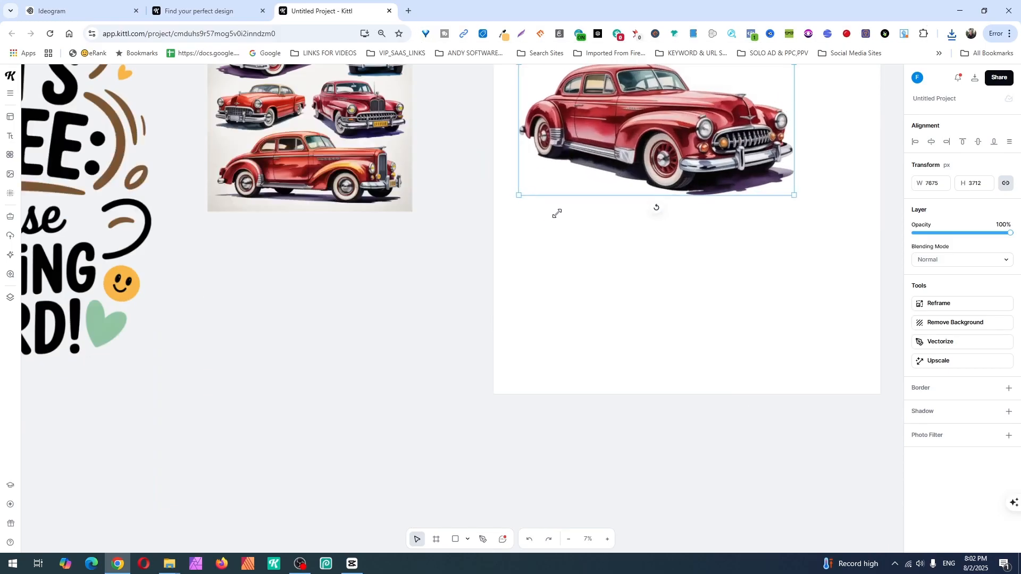
{"action": "left_click_drag", "start_coordinate": [795, 201], "coordinate": [801, 303]}
{"action": "scroll", "coordinate": [838, 260], "scroll_direction": "up", "scroll_amount": 2}
{"action": "left_click", "coordinate": [933, 143]}
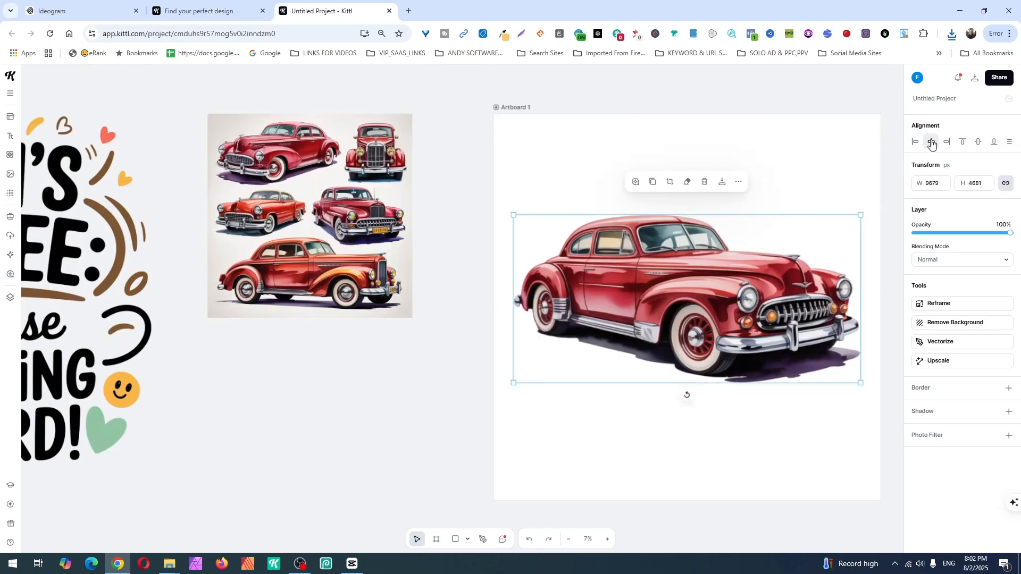
{"action": "left_click", "coordinate": [981, 145]}
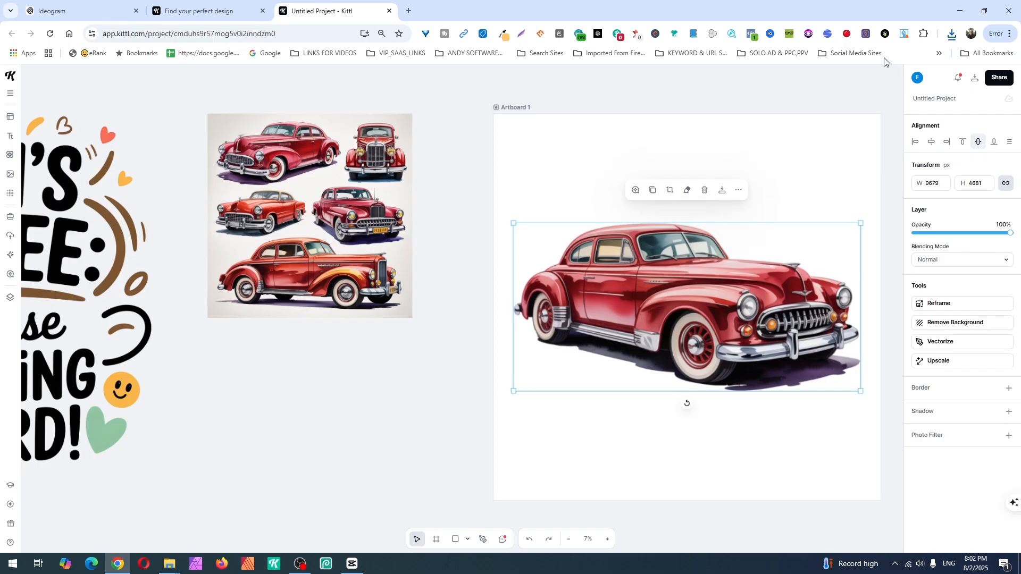
Export Artboard 1 as a 5000 × 5000 px PNG with Remove Background, saved as Untitled Project (1).png in YT_Videos
{"action": "left_click", "coordinate": [975, 78]}
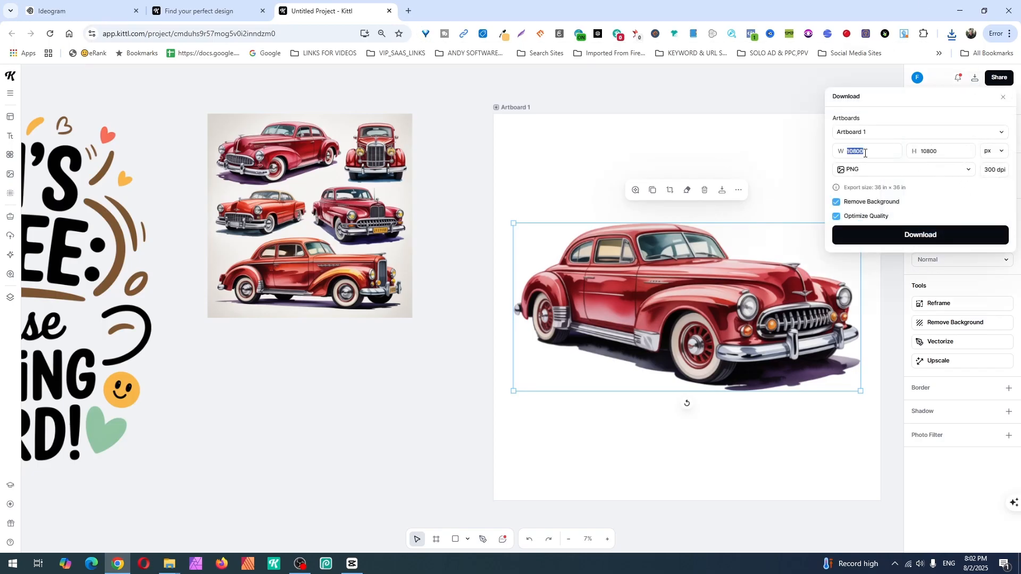
{"action": "type", "text": "5000"}
{"action": "left_click", "coordinate": [953, 237]}
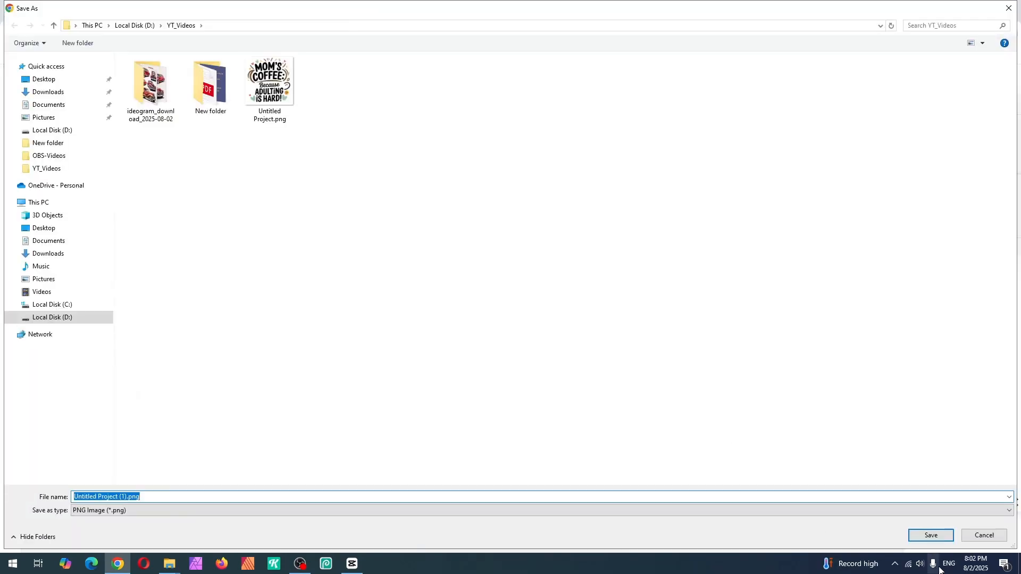
{"action": "left_click", "coordinate": [928, 532]}
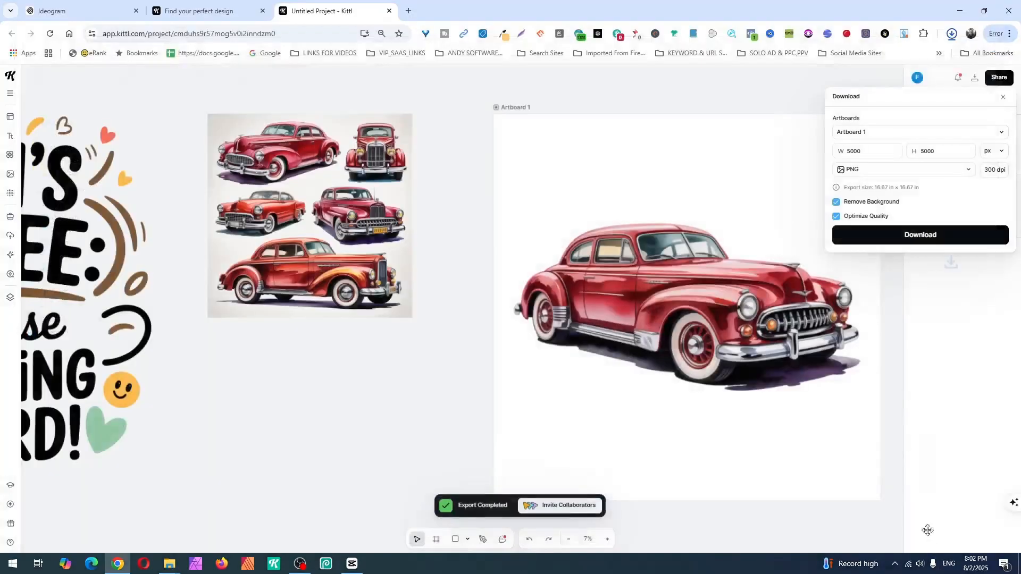
Open the exported Untitled Project (1).png from its folder and check the car's transparent background, then return to Kittl
{"action": "left_click", "coordinate": [951, 34]}
{"action": "left_click", "coordinate": [929, 59]}
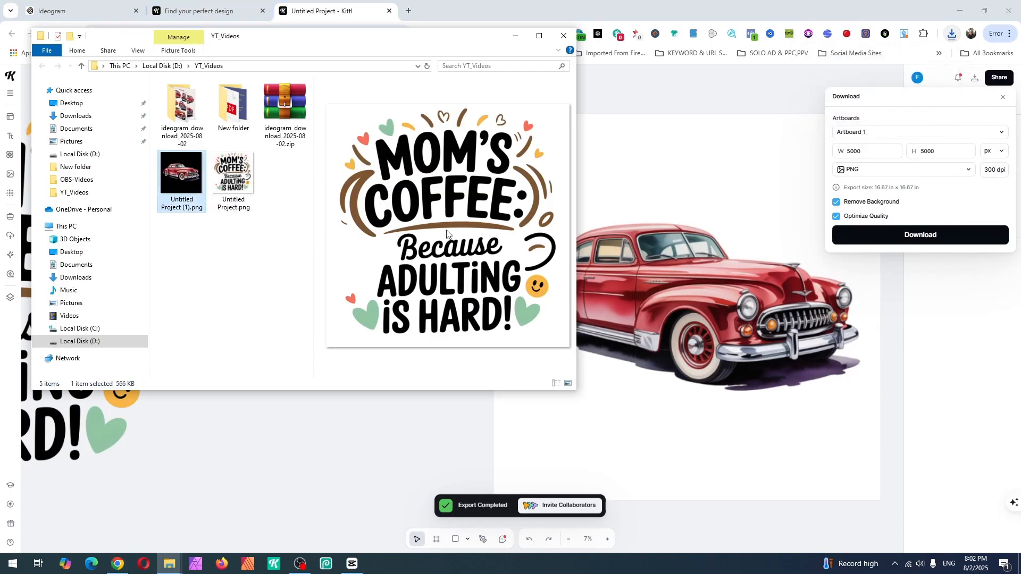
{"action": "double_click", "coordinate": [175, 173]}
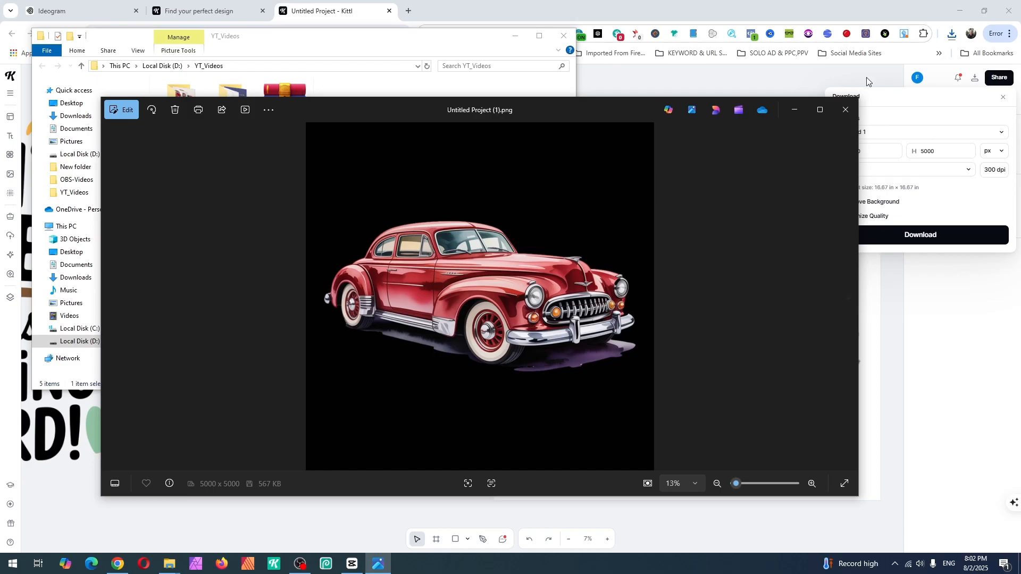
{"action": "left_click", "coordinate": [845, 110]}
{"action": "left_click", "coordinate": [699, 202]}
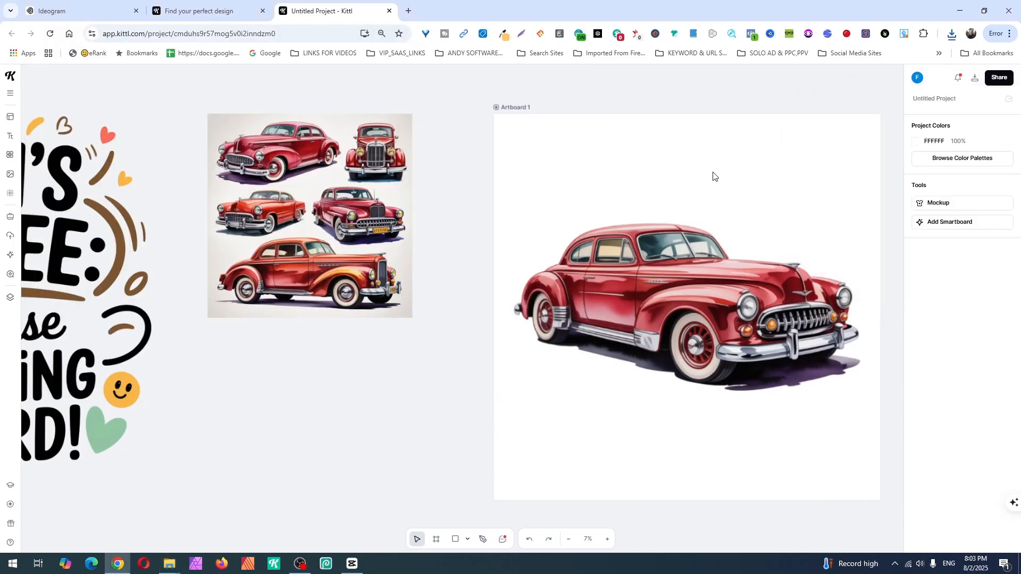
Move the red car off the artboard and enlarge the blue T-shirt photo beside the artboard to about 5190 × 5190 px
{"action": "left_click_drag", "start_coordinate": [701, 319], "coordinate": [218, 461]}
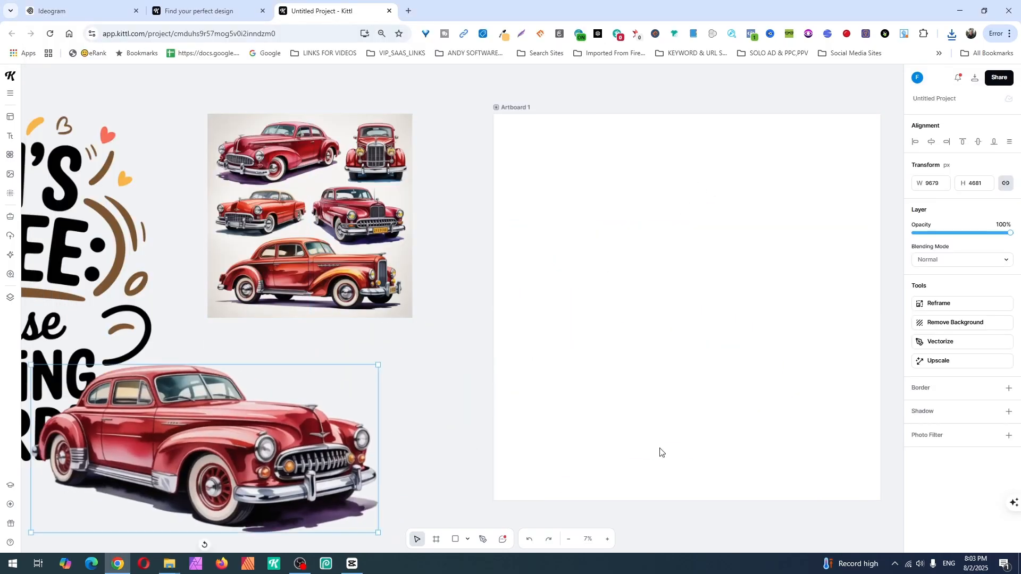
{"action": "scroll", "coordinate": [644, 411], "scroll_direction": "down", "scroll_amount": 2}
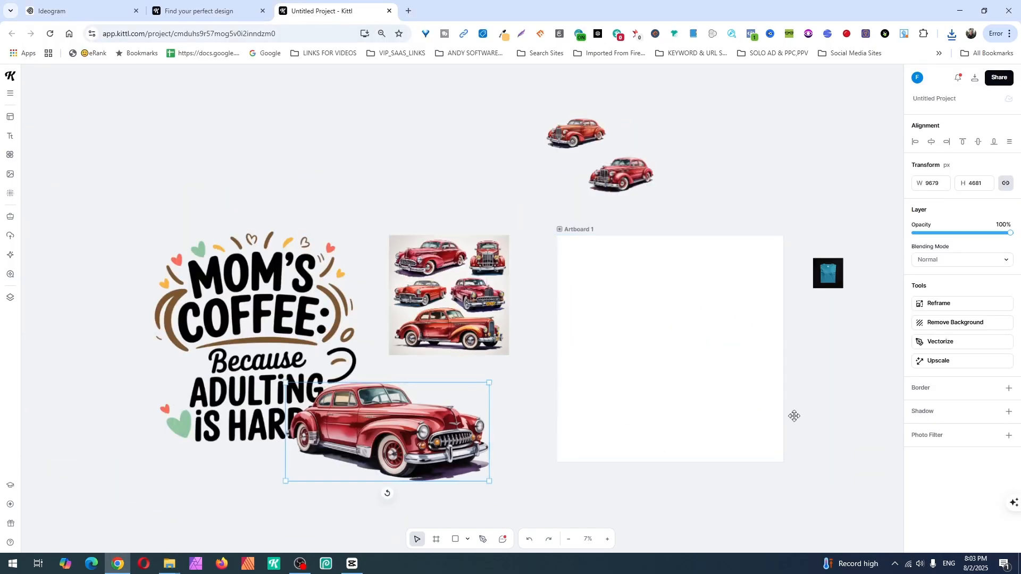
{"action": "left_click_drag", "start_coordinate": [848, 281], "coordinate": [680, 373]}
{"action": "left_click", "coordinate": [677, 245]}
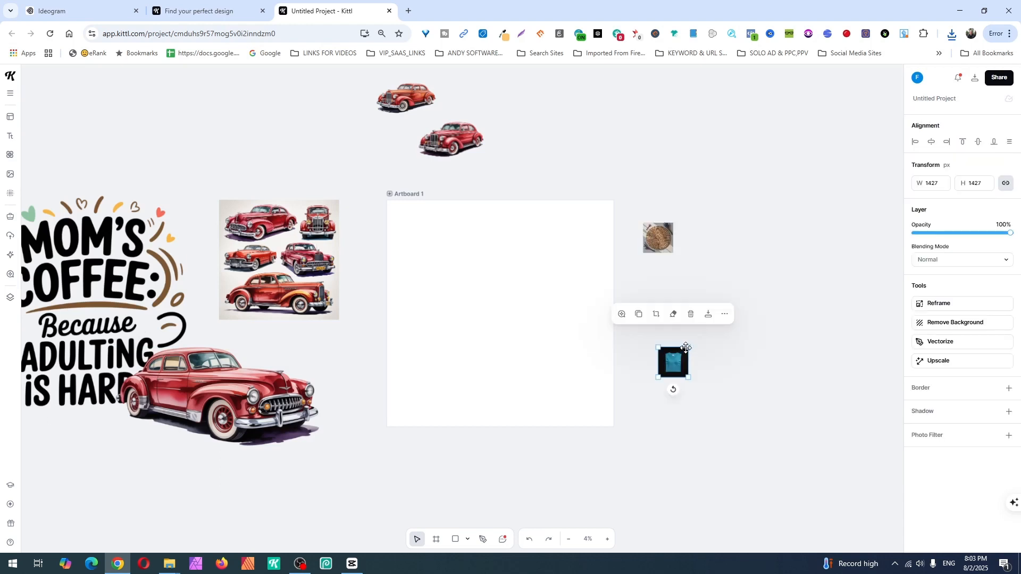
{"action": "left_click_drag", "start_coordinate": [719, 319], "coordinate": [768, 269]}
Enlarge the woven placemat photo beside the artboard to about 5208 × 5208 px
{"action": "left_click", "coordinate": [650, 260]}
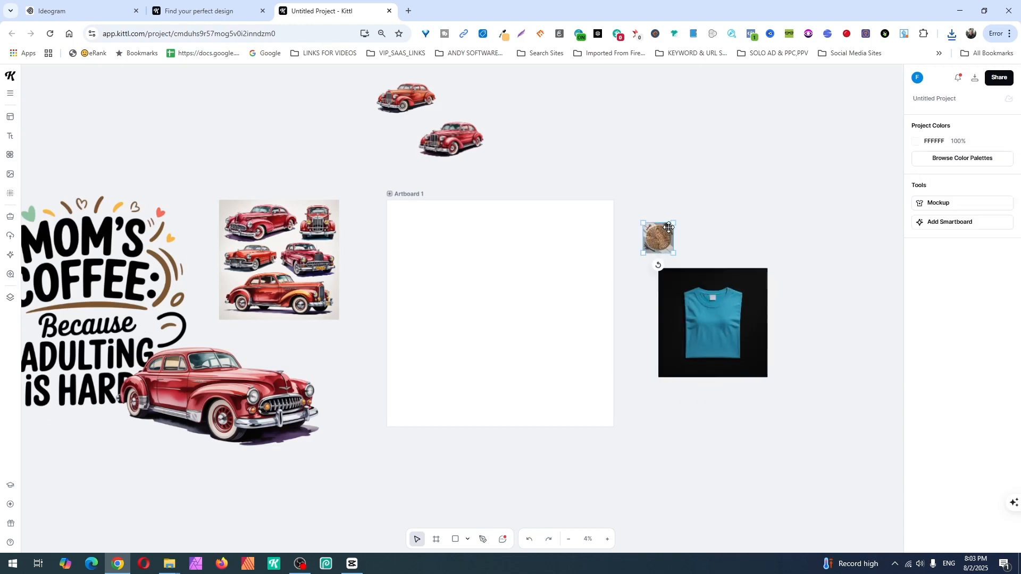
{"action": "left_click", "coordinate": [670, 226]}
{"action": "left_click_drag", "start_coordinate": [744, 173], "coordinate": [764, 152]}
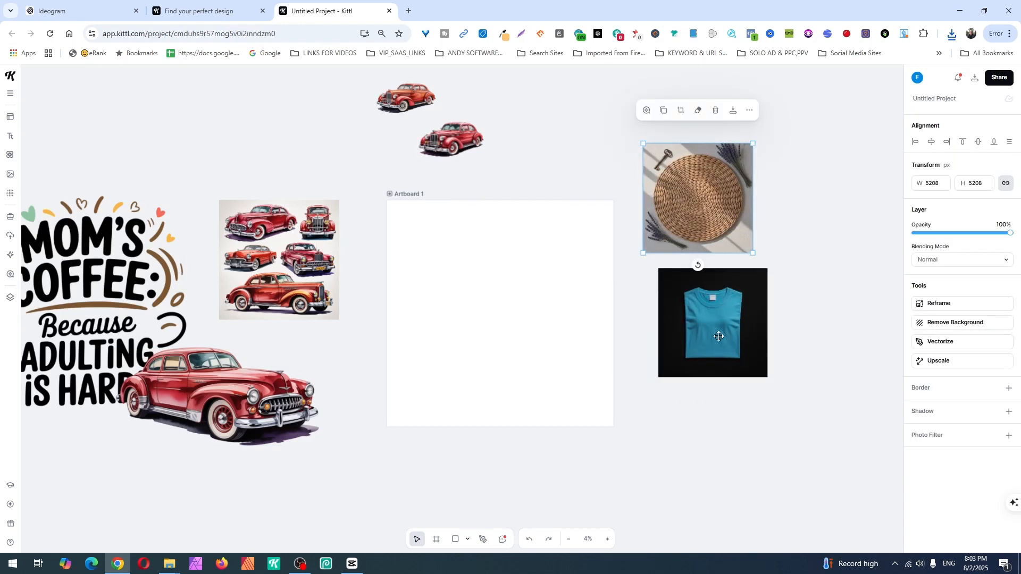
Place the blue T-shirt photo on the artboard, remove its background, and enlarge the shirt to about 6773 × 8248 px
{"action": "left_click_drag", "start_coordinate": [714, 321], "coordinate": [493, 309]}
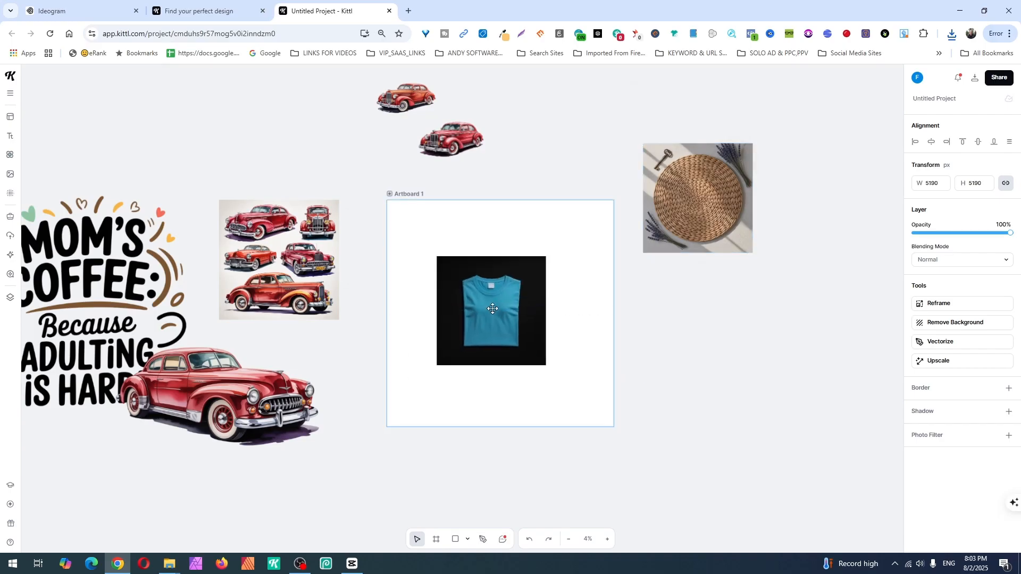
{"action": "left_click", "coordinate": [971, 325]}
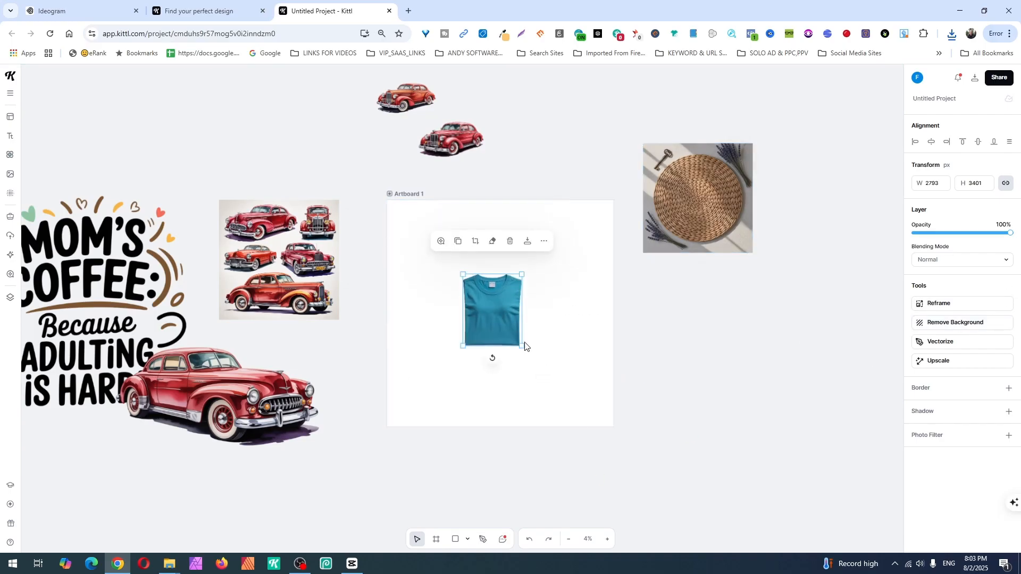
{"action": "left_click_drag", "start_coordinate": [520, 346], "coordinate": [572, 407]}
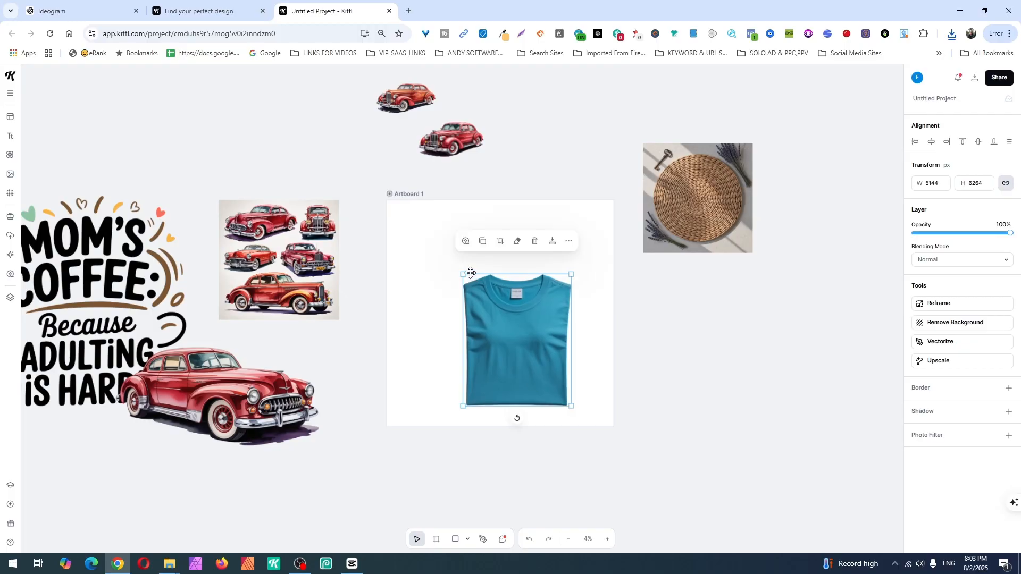
{"action": "left_click_drag", "start_coordinate": [462, 275], "coordinate": [430, 233]}
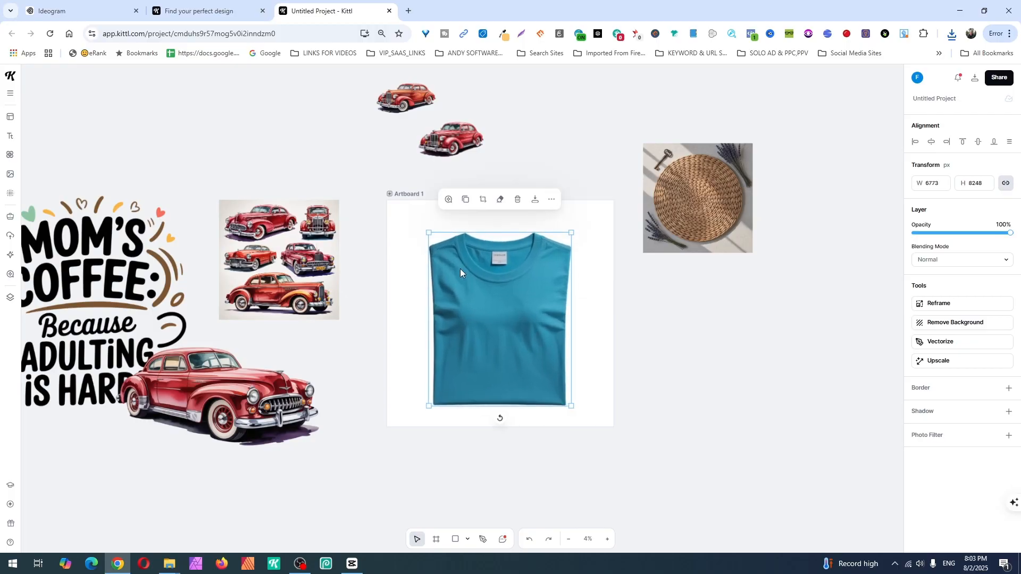
Remove the grey neck label from the blue T-shirt using Erase & Fill with eraser size 48
{"action": "scroll", "coordinate": [478, 275], "scroll_direction": "up", "scroll_amount": 5}
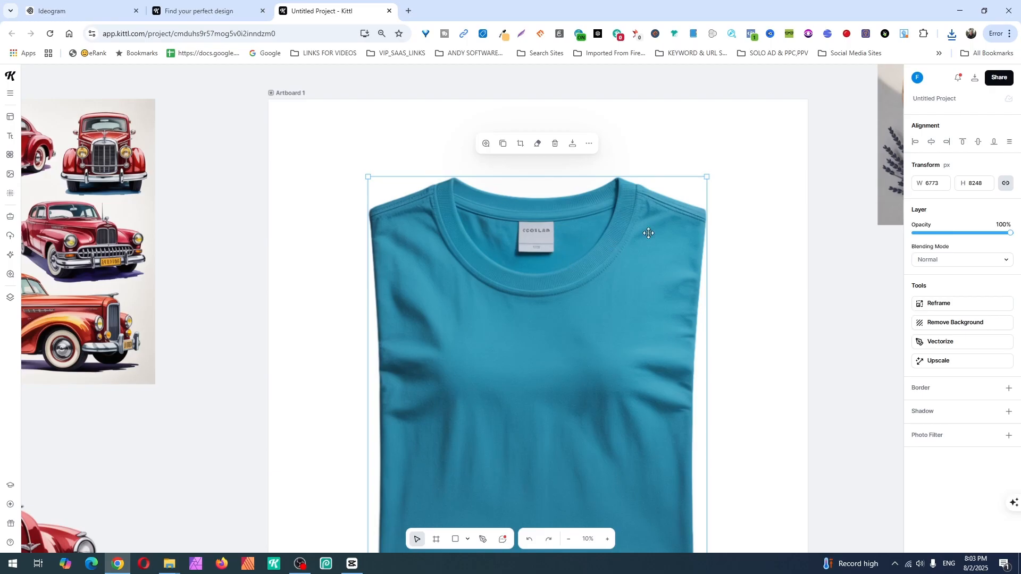
{"action": "left_click", "coordinate": [537, 145]}
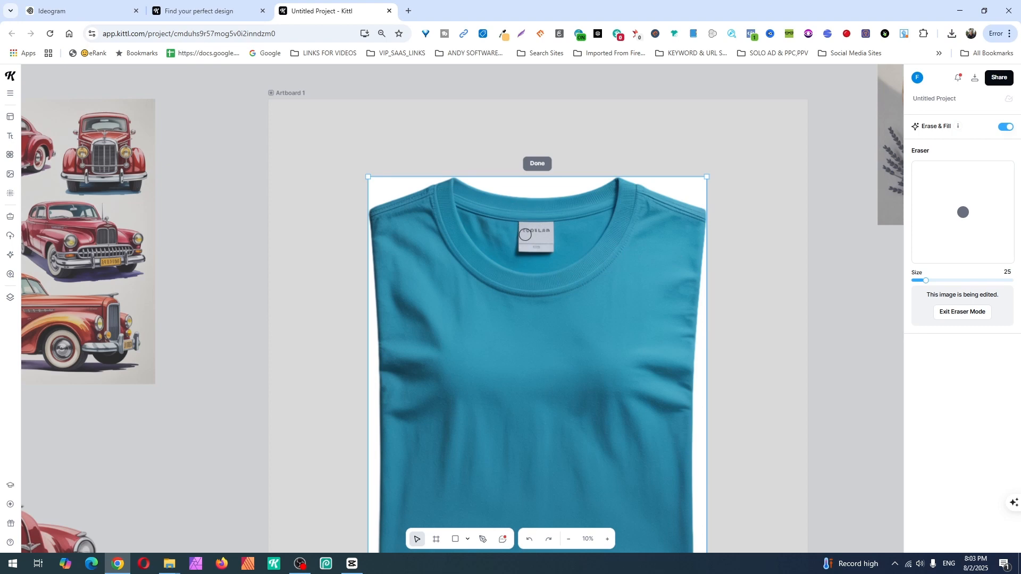
{"action": "scroll", "coordinate": [542, 282], "scroll_direction": "up", "scroll_amount": 2}
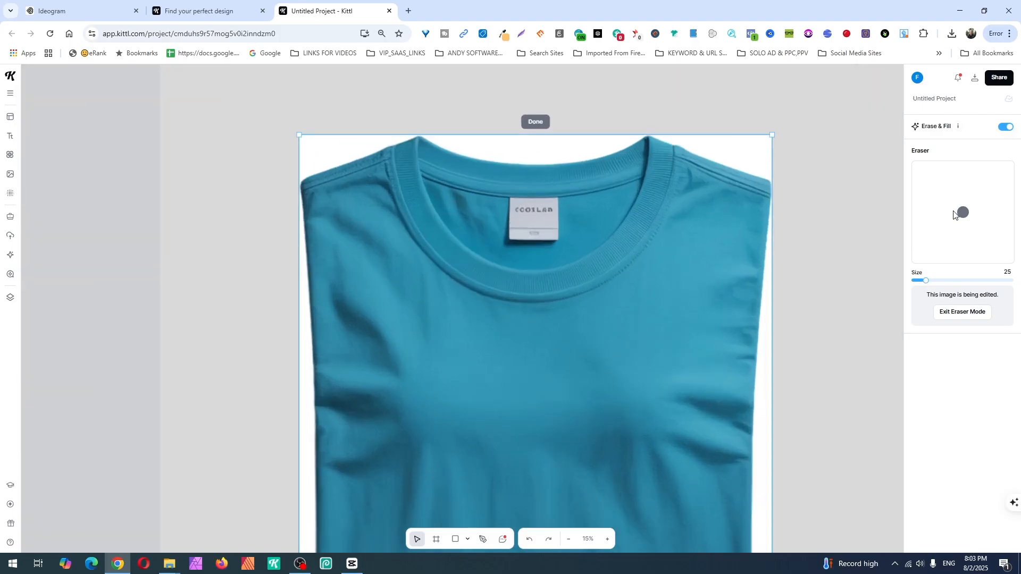
{"action": "left_click", "coordinate": [936, 281]}
{"action": "mouse_move", "coordinate": [511, 210]}
{"action": "left_mouse_down"}
{"action": "mouse_move", "coordinate": [549, 206]}
{"action": "mouse_move", "coordinate": [550, 215]}
{"action": "mouse_move", "coordinate": [551, 237]}
{"action": "mouse_move", "coordinate": [516, 245]}
{"action": "mouse_move", "coordinate": [505, 231]}
{"action": "mouse_move", "coordinate": [533, 219]}
{"action": "left_mouse_up"}
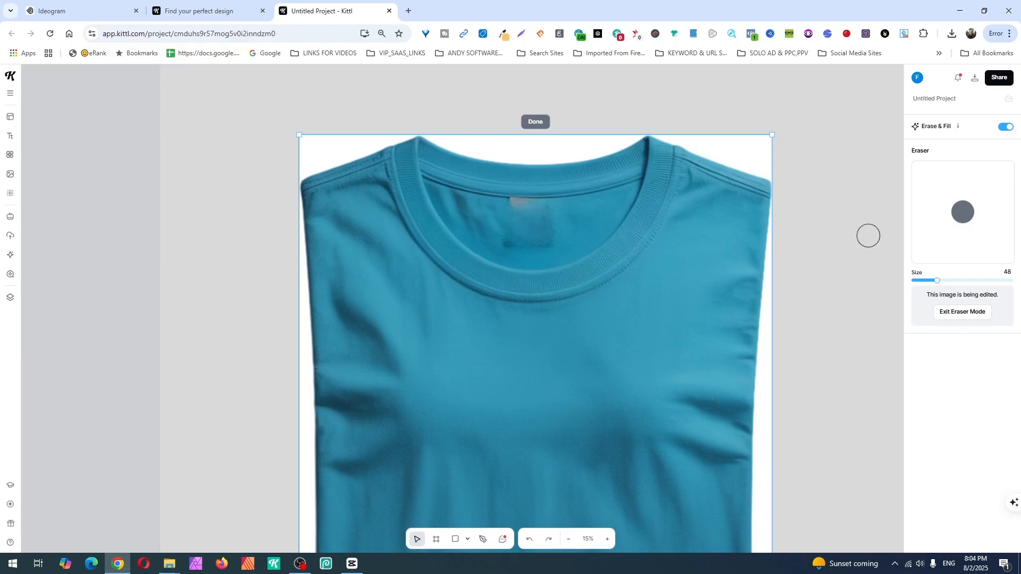
{"action": "mouse_move", "coordinate": [521, 211]}
{"action": "left_mouse_down"}
{"action": "mouse_move", "coordinate": [505, 208]}
{"action": "mouse_move", "coordinate": [550, 211]}
{"action": "mouse_move", "coordinate": [549, 239]}
{"action": "mouse_move", "coordinate": [514, 244]}
{"action": "mouse_move", "coordinate": [511, 225]}
{"action": "mouse_move", "coordinate": [526, 228]}
{"action": "mouse_move", "coordinate": [509, 239]}
{"action": "mouse_move", "coordinate": [547, 225]}
{"action": "left_mouse_up"}
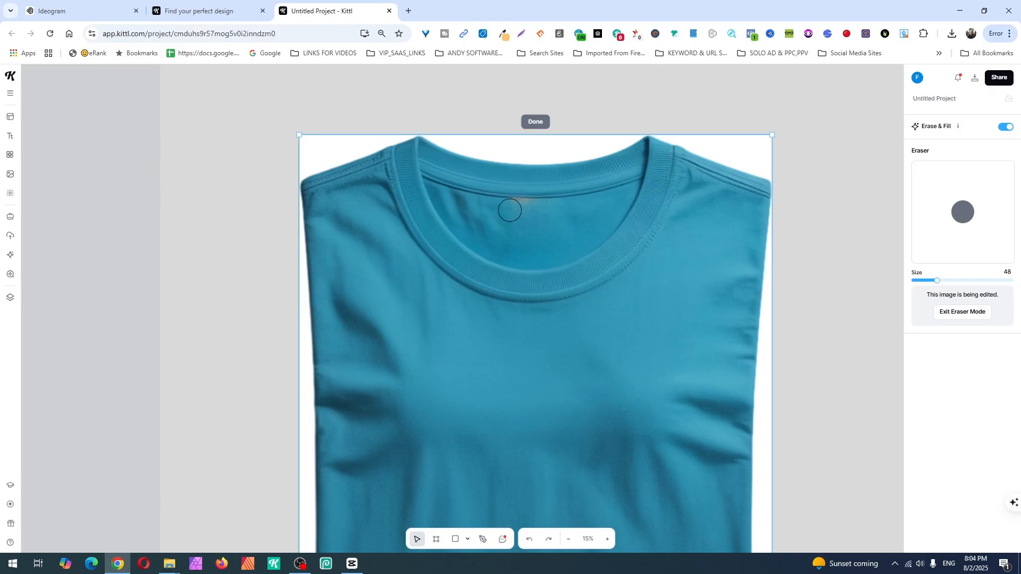
{"action": "mouse_move", "coordinate": [510, 211]}
{"action": "left_mouse_down"}
{"action": "mouse_move", "coordinate": [552, 210]}
{"action": "mouse_move", "coordinate": [518, 212]}
{"action": "mouse_move", "coordinate": [555, 208]}
{"action": "mouse_move", "coordinate": [534, 229]}
{"action": "mouse_move", "coordinate": [487, 223]}
{"action": "mouse_move", "coordinate": [517, 240]}
{"action": "mouse_move", "coordinate": [504, 248]}
{"action": "mouse_move", "coordinate": [540, 234]}
{"action": "left_mouse_up"}
{"action": "left_click", "coordinate": [514, 210]}
{"action": "left_click_drag", "start_coordinate": [509, 209], "coordinate": [525, 209]}
{"action": "left_click", "coordinate": [539, 123]}
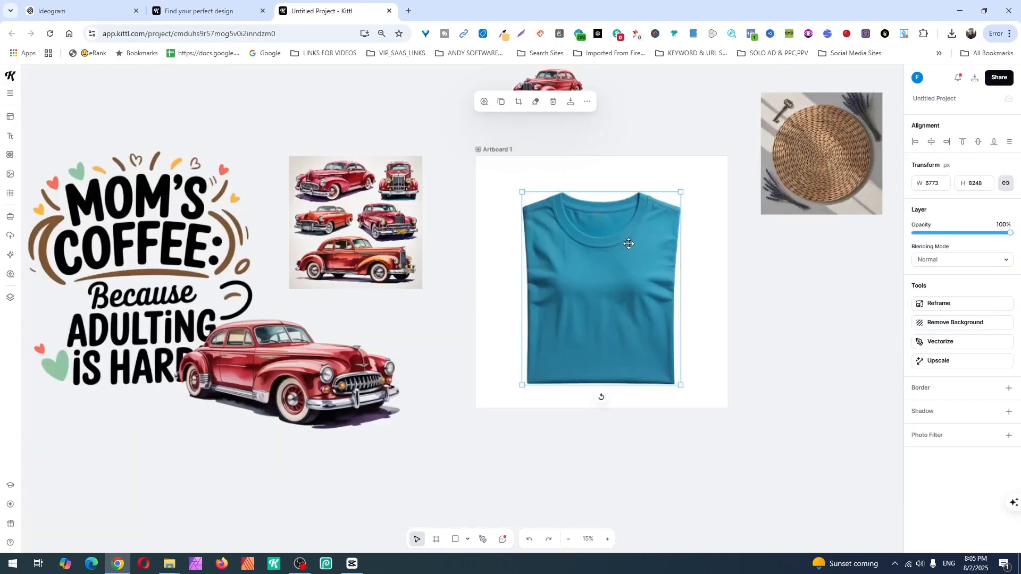
Move the T-shirt off the artboard and scale the woven placemat photo to fill the artboard at 10800 × 10800 px
{"action": "left_click_drag", "start_coordinate": [611, 300], "coordinate": [885, 362]}
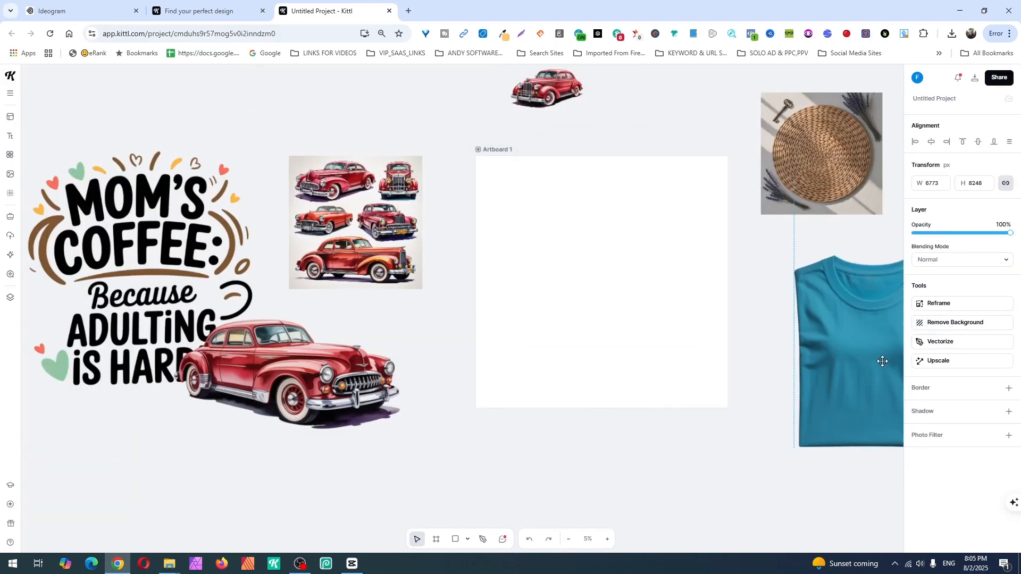
{"action": "left_click_drag", "start_coordinate": [608, 219], "coordinate": [565, 242]}
{"action": "left_click", "coordinate": [640, 321]}
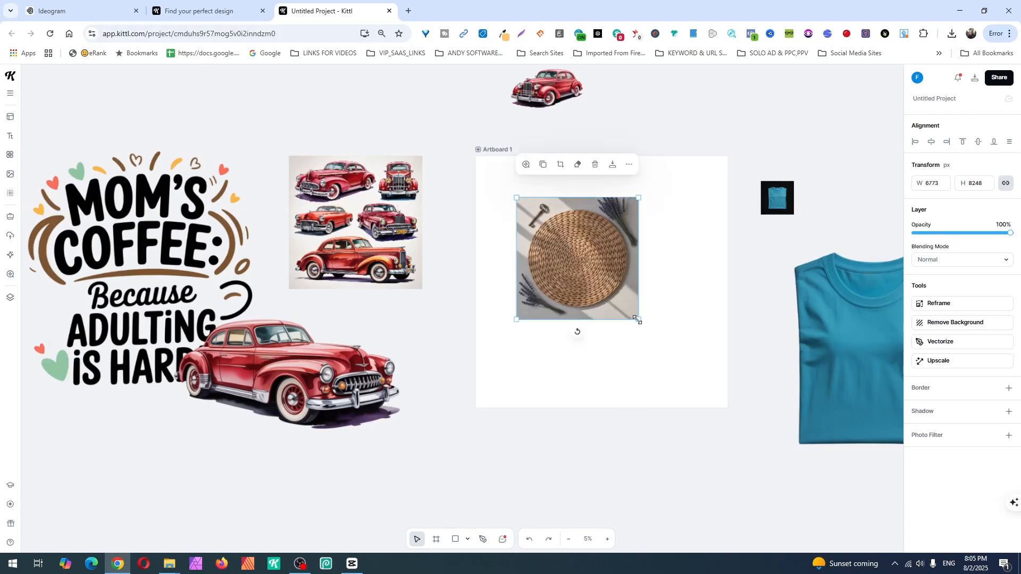
{"action": "left_click_drag", "start_coordinate": [638, 321], "coordinate": [721, 408]}
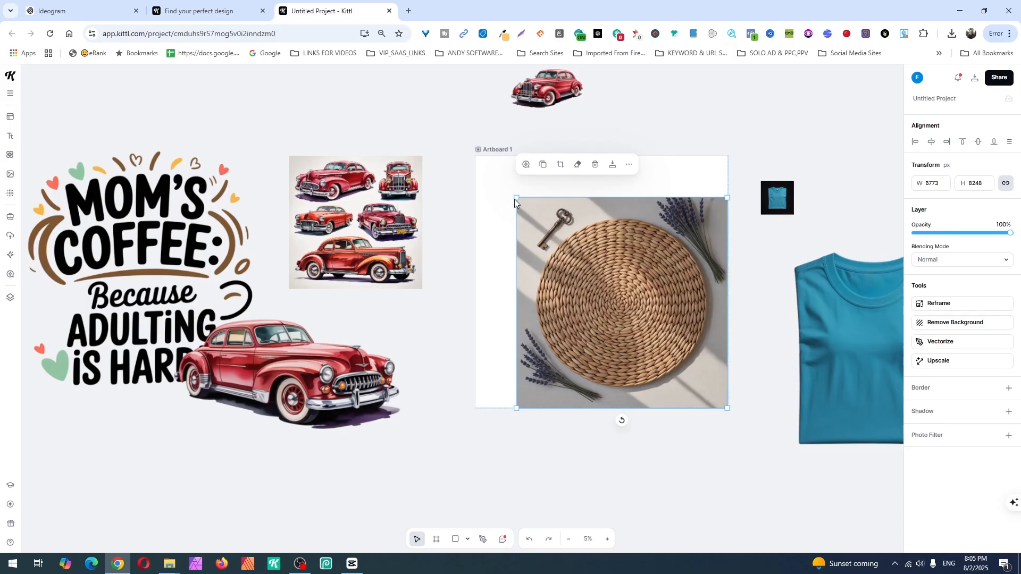
{"action": "left_click_drag", "start_coordinate": [516, 198], "coordinate": [475, 157]}
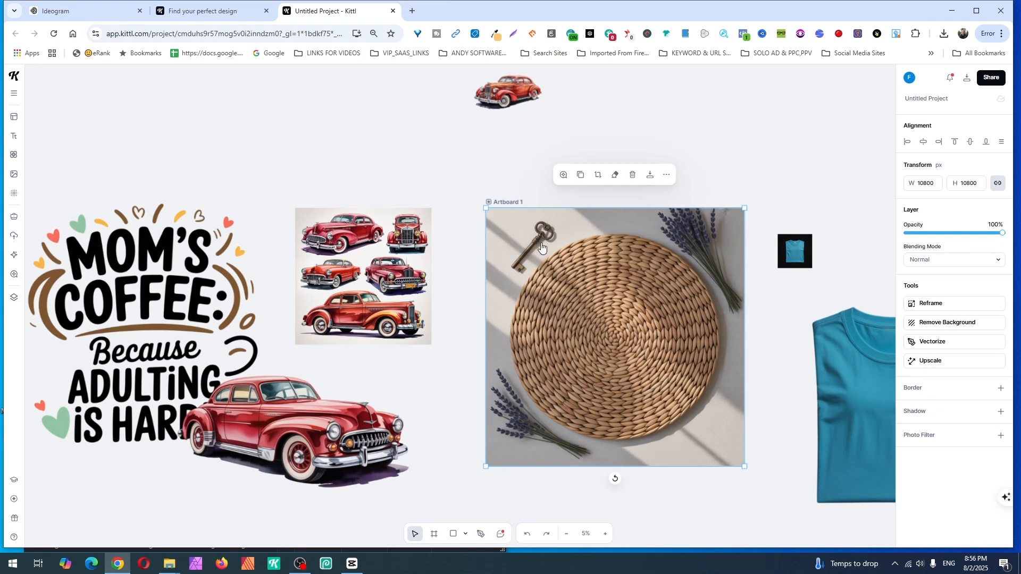
{"action": "left_click", "coordinate": [777, 136]}
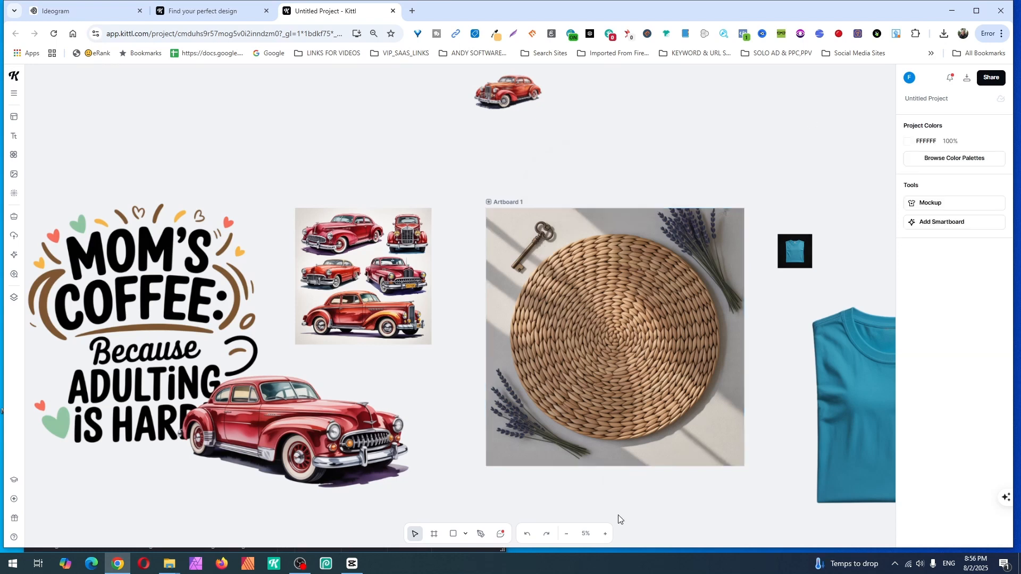
Remove the antique key and its shadow remnants from the woven placemat photo using Erase & Fill with eraser size 61
{"action": "left_click", "coordinate": [620, 452]}
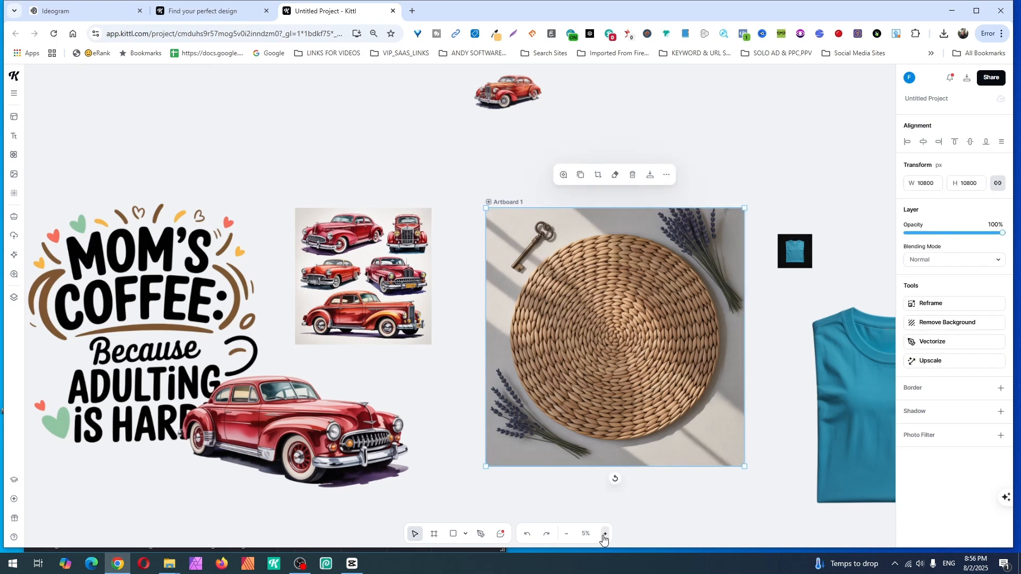
{"action": "left_click", "coordinate": [604, 536]}
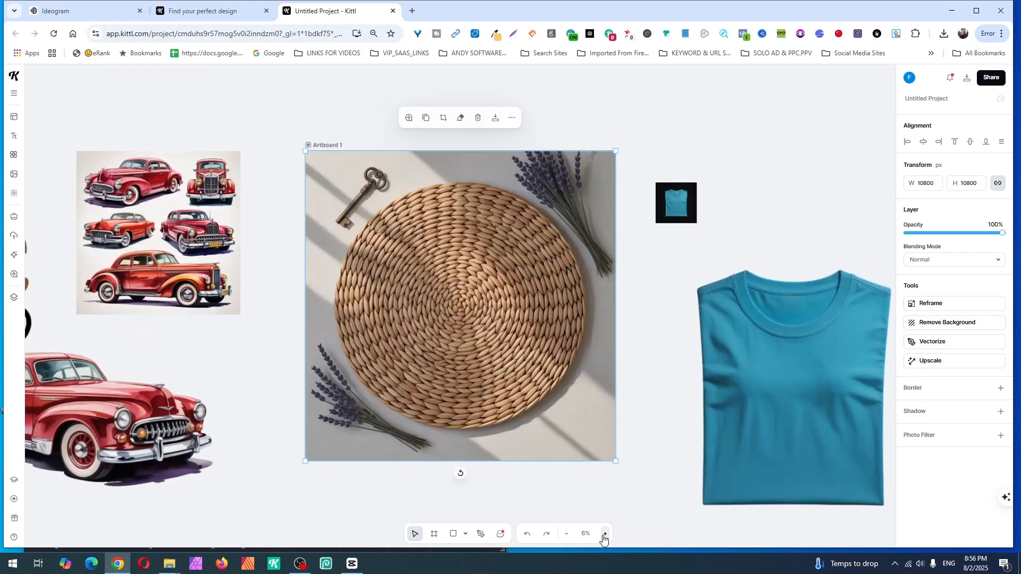
{"action": "left_click", "coordinate": [461, 121]}
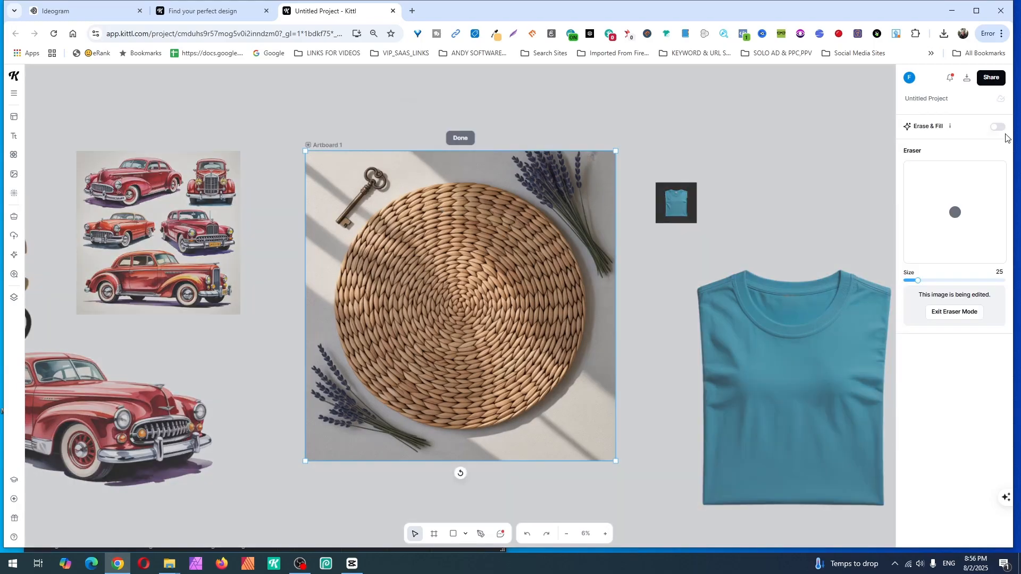
{"action": "left_click", "coordinate": [999, 127]}
{"action": "left_click", "coordinate": [935, 281]}
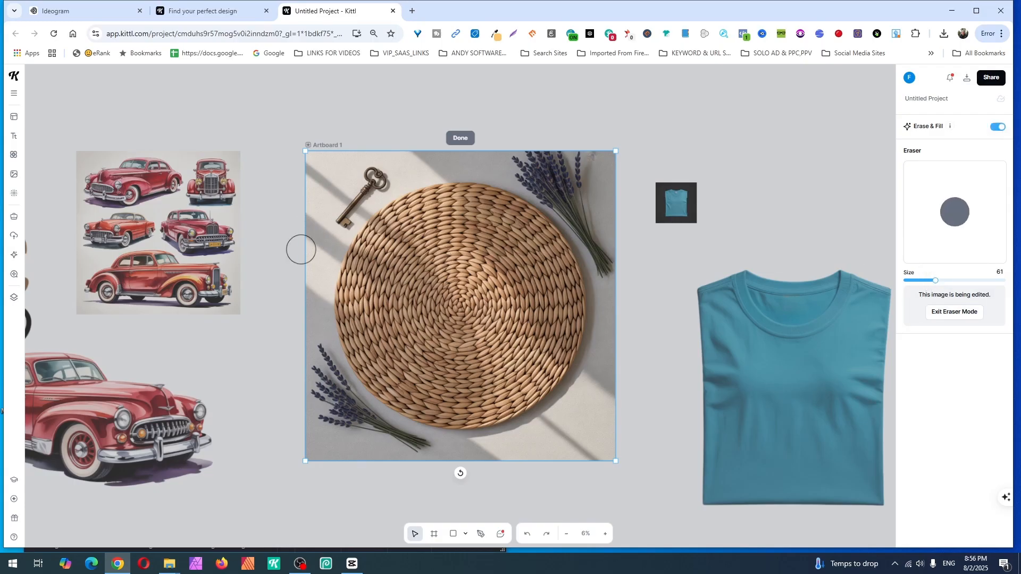
{"action": "left_click_drag", "start_coordinate": [336, 221], "coordinate": [380, 174]}
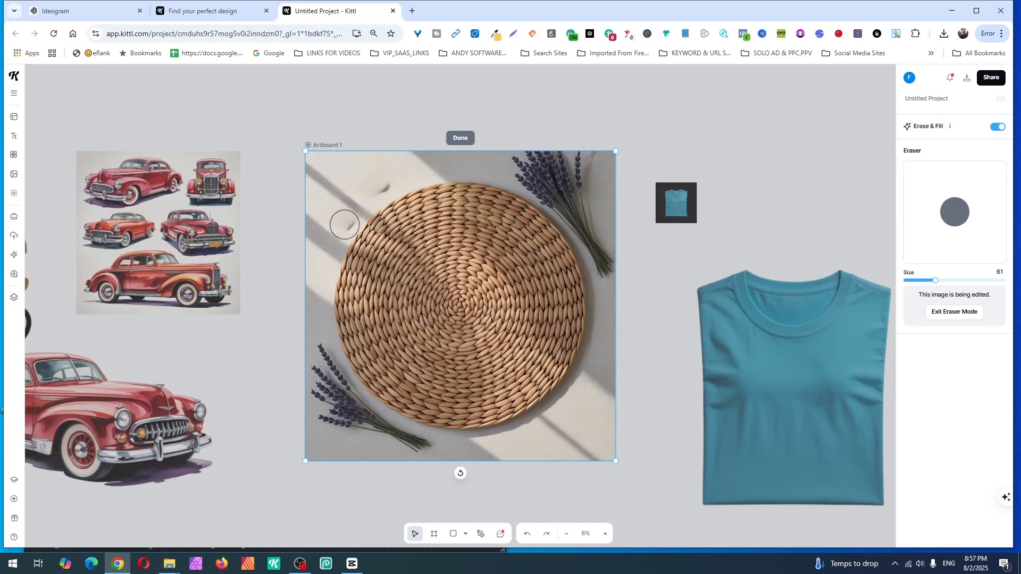
{"action": "left_click_drag", "start_coordinate": [344, 224], "coordinate": [382, 175]}
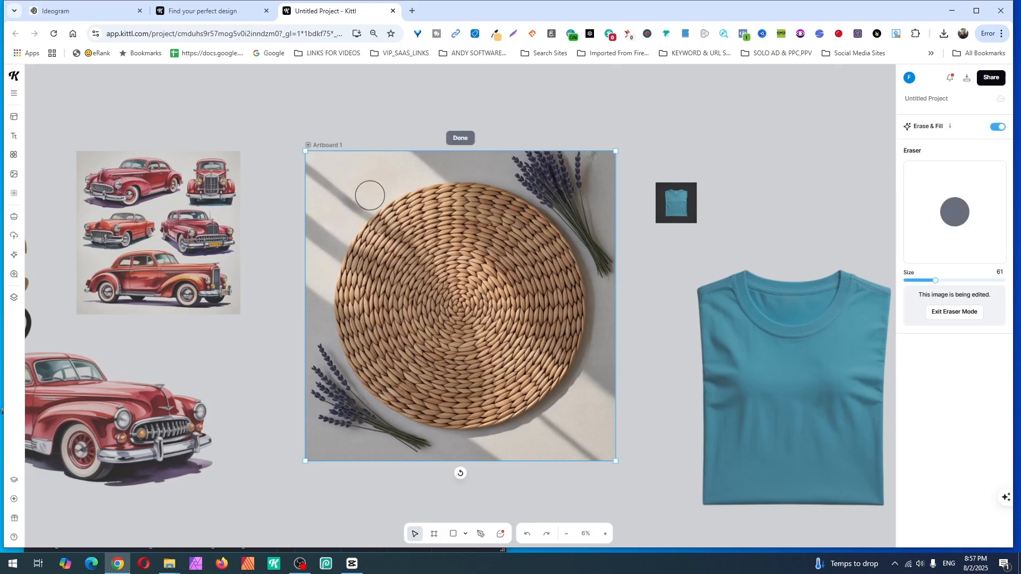
{"action": "left_click", "coordinate": [372, 192]}
{"action": "left_click", "coordinate": [460, 141]}
Place the blue T-shirt centred over the woven placemat and scale it to about 6522 × 7942 px
{"action": "left_click_drag", "start_coordinate": [757, 306], "coordinate": [428, 223]}
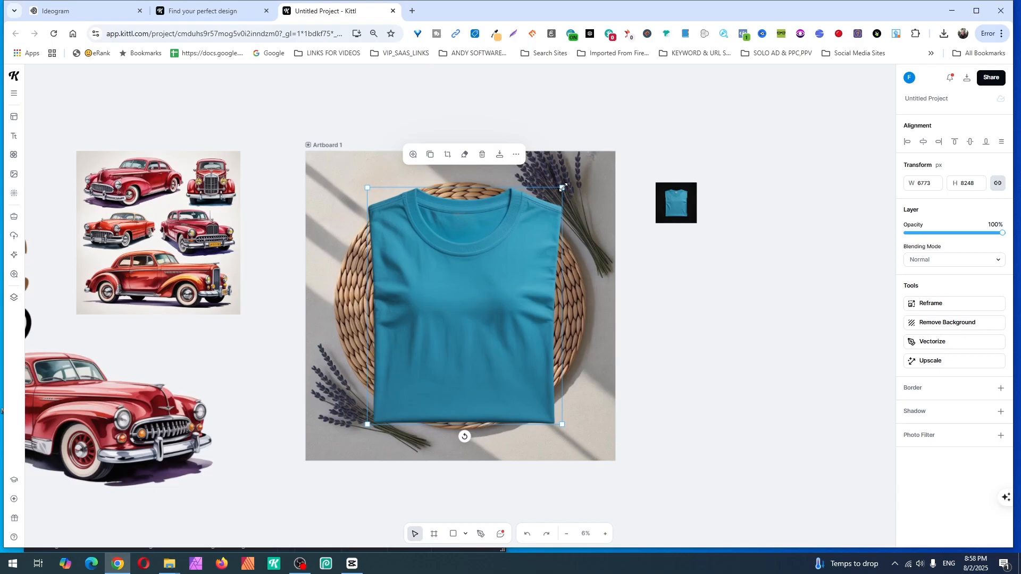
{"action": "left_click_drag", "start_coordinate": [563, 186], "coordinate": [555, 196]}
{"action": "left_click_drag", "start_coordinate": [478, 345], "coordinate": [478, 341]}
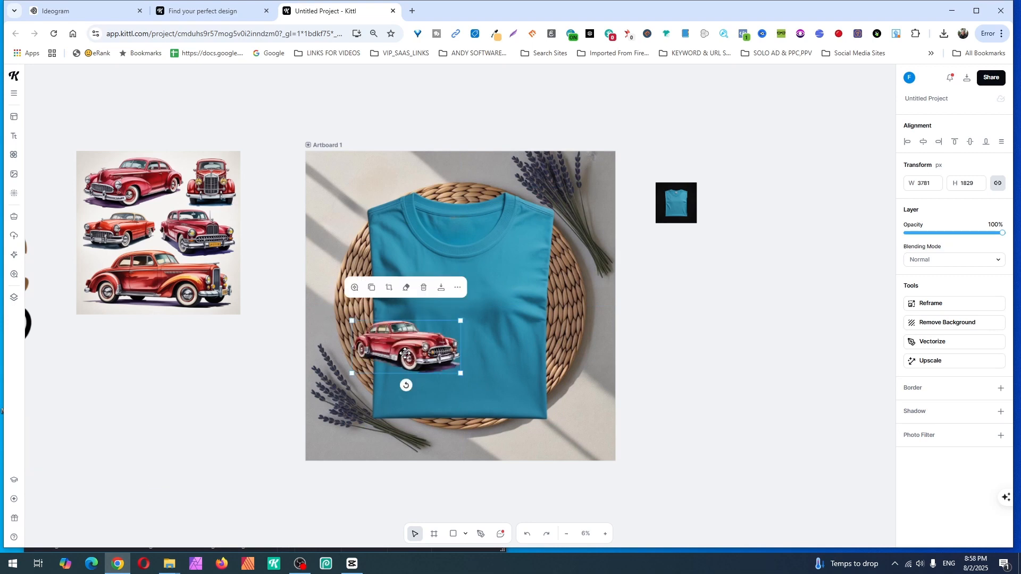
Try the red car clipart on the T-shirt at about 4549 × 2200 px, and move it back off the artboard
{"action": "left_click_drag", "start_coordinate": [406, 354], "coordinate": [460, 328]}
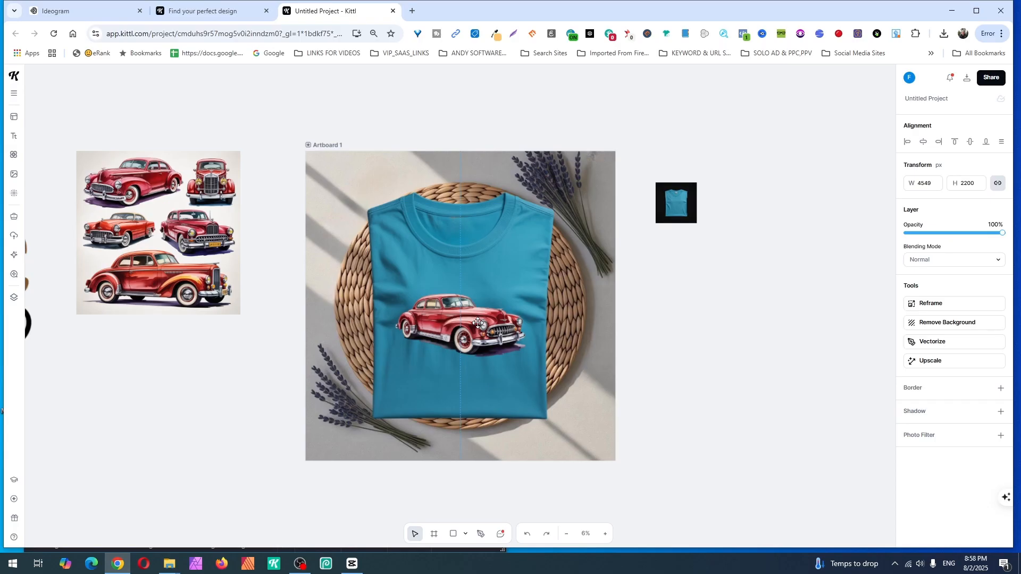
{"action": "left_click_drag", "start_coordinate": [478, 323], "coordinate": [227, 371]}
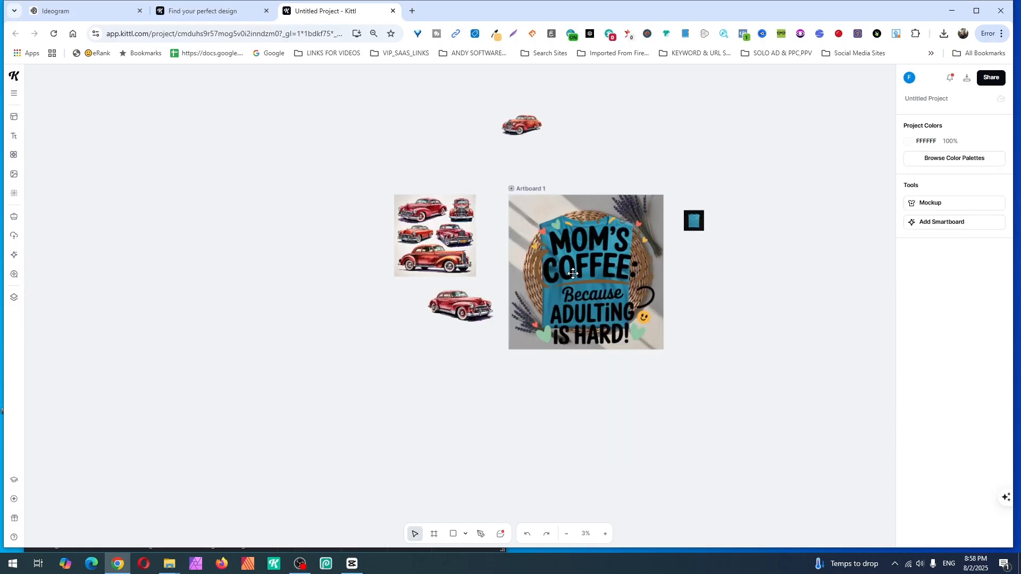
Position the Mom's Coffee design on the front of the T-shirt and size it to about 5146 × 5367 px
{"action": "left_click", "coordinate": [580, 261]}
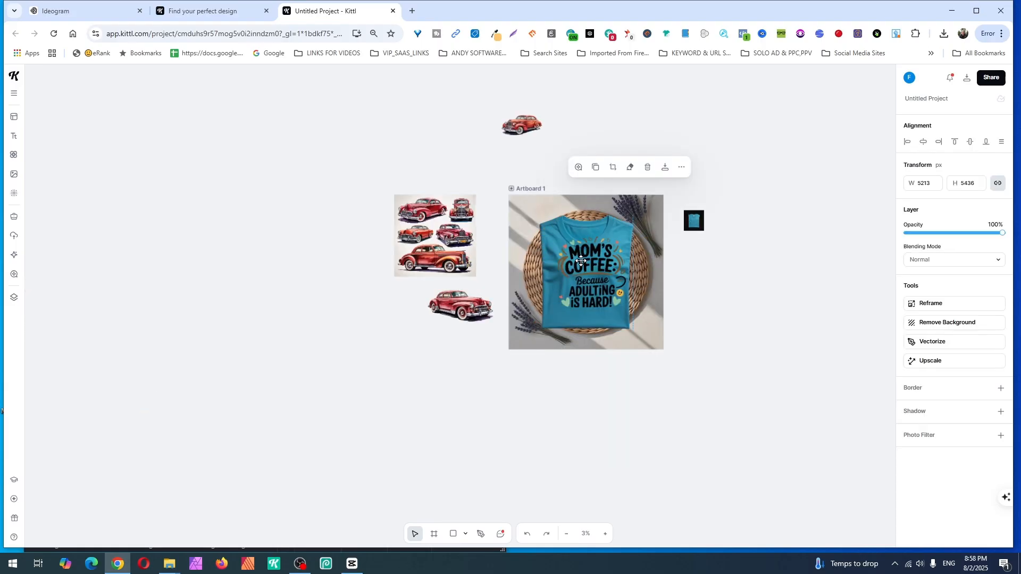
{"action": "left_click_drag", "start_coordinate": [580, 260], "coordinate": [572, 274]}
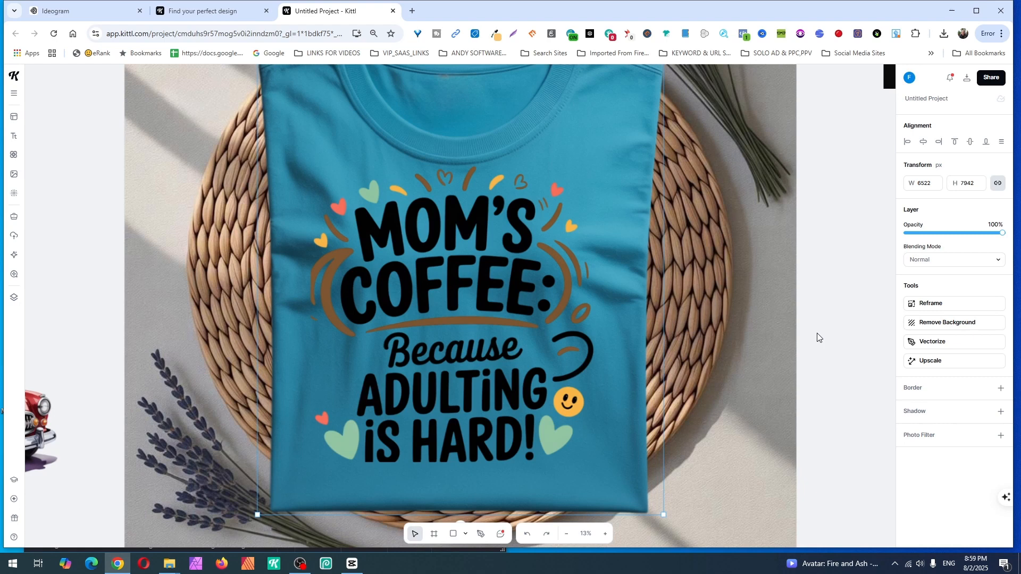
{"action": "left_click_drag", "start_coordinate": [456, 278], "coordinate": [458, 313]}
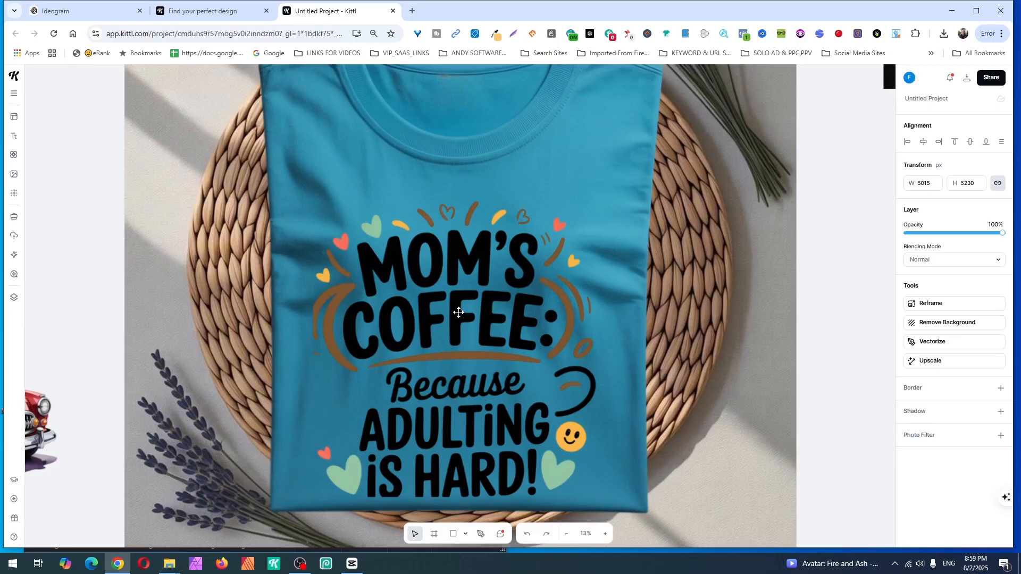
{"action": "left_click_drag", "start_coordinate": [458, 313], "coordinate": [500, 348]}
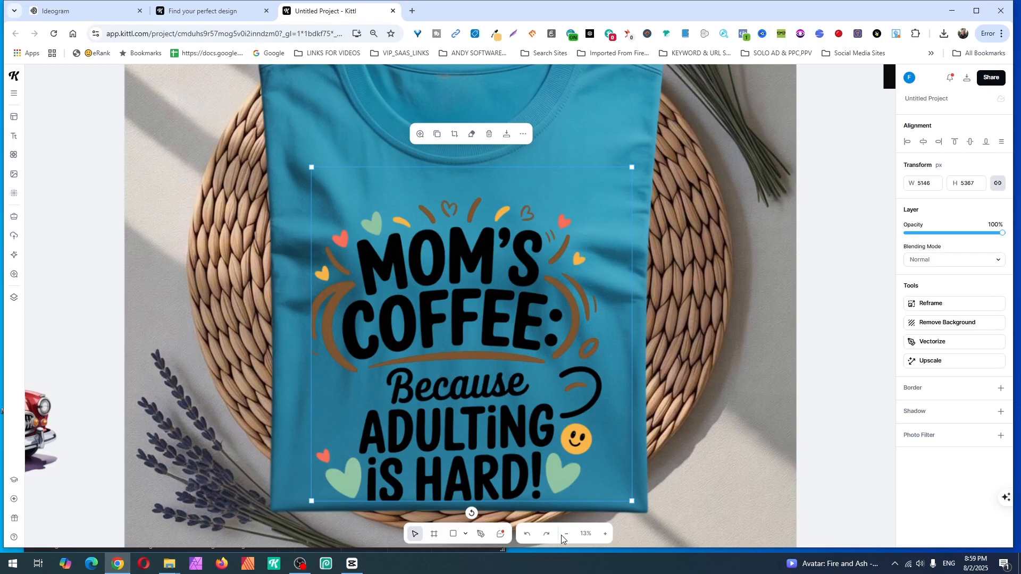
{"action": "left_click", "coordinate": [563, 534]}
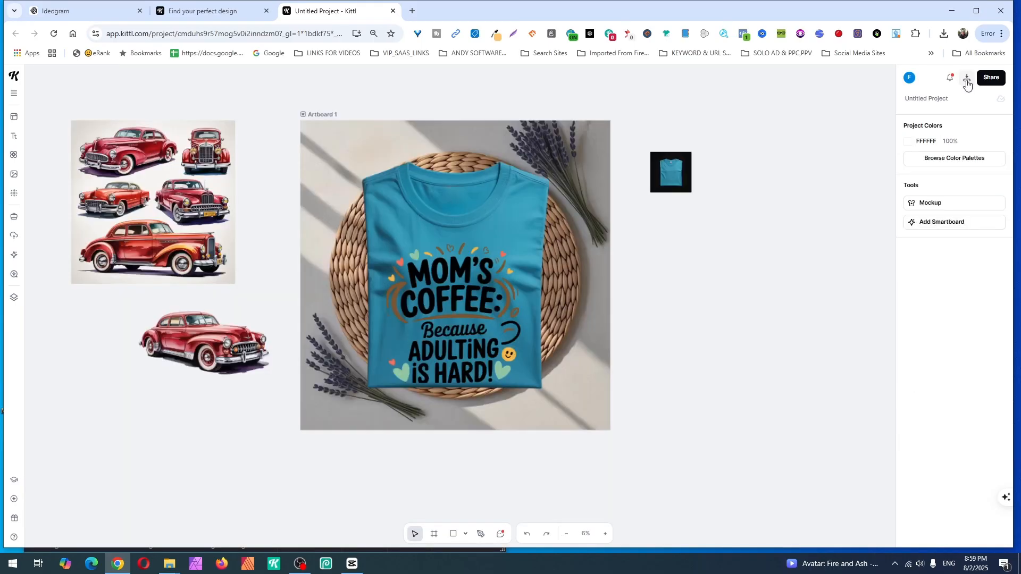
Set up the PNG download of Artboard 1 at 300 dpi and 2000 × 2000 px
{"action": "left_click", "coordinate": [967, 80]}
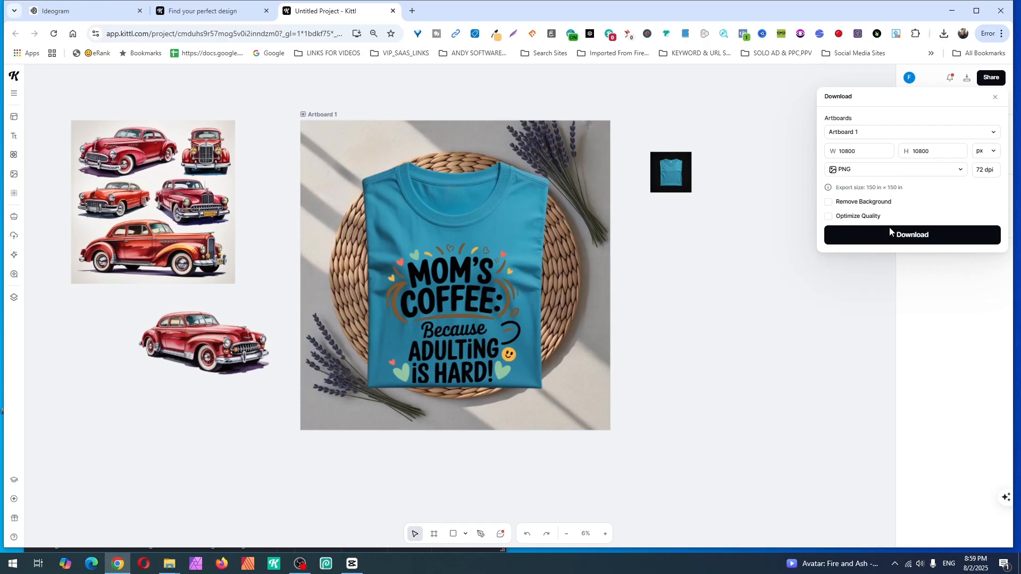
{"action": "left_click", "coordinate": [978, 169]}
{"action": "type", "text": "300"}
{"action": "double_click", "coordinate": [846, 151]}
{"action": "type", "text": "2000"}
{"action": "key", "text": "Return"}
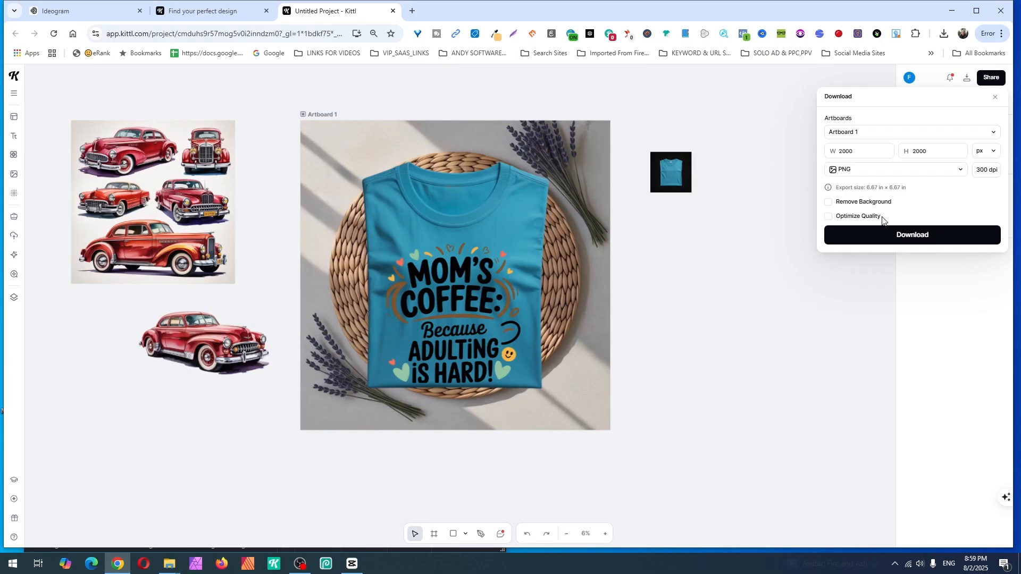
Select the coffee design, the T-shirt and the placemat photo together on the artboard
{"action": "left_click", "coordinate": [384, 244]}
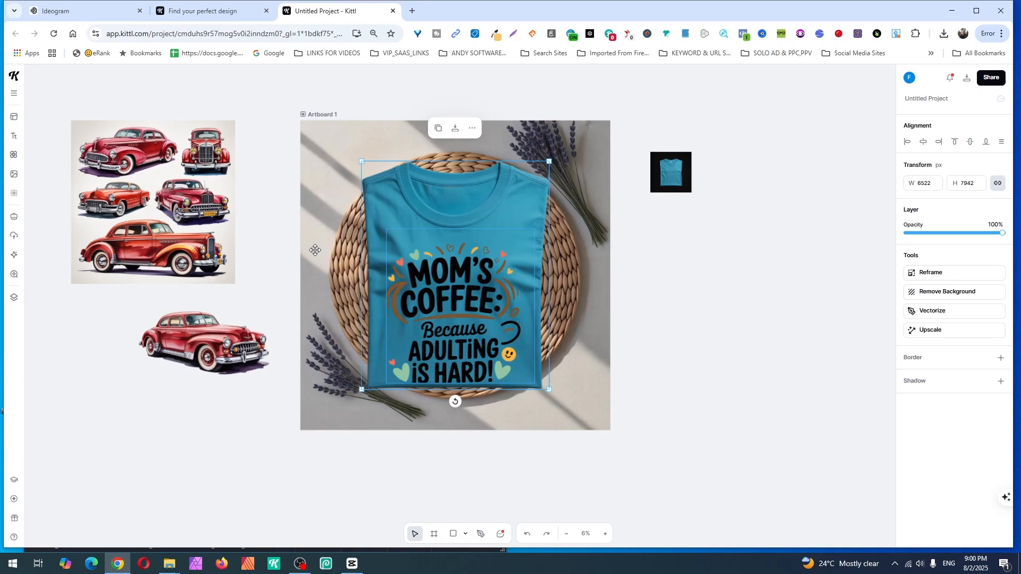
{"action": "left_click", "coordinate": [316, 250]}
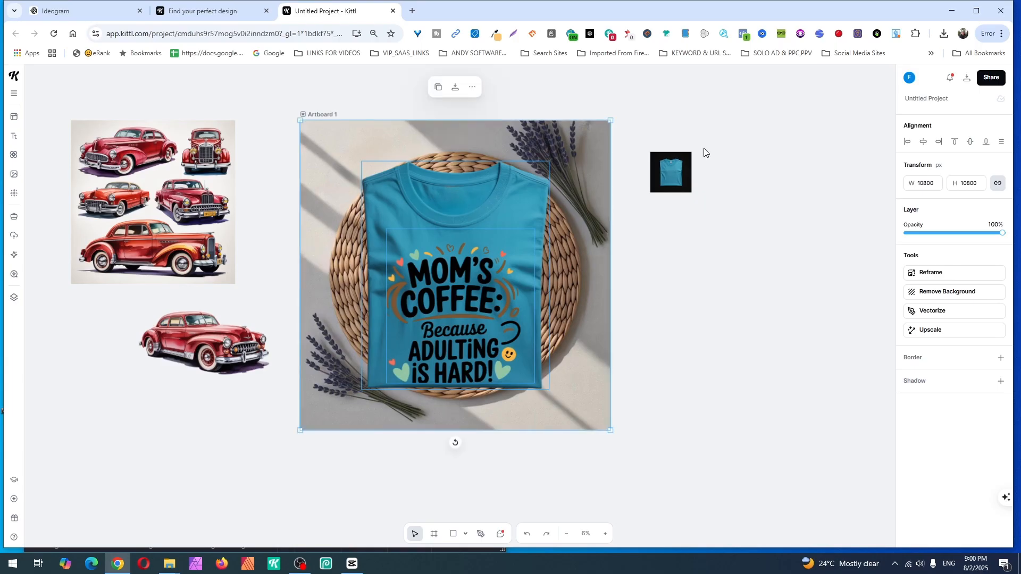